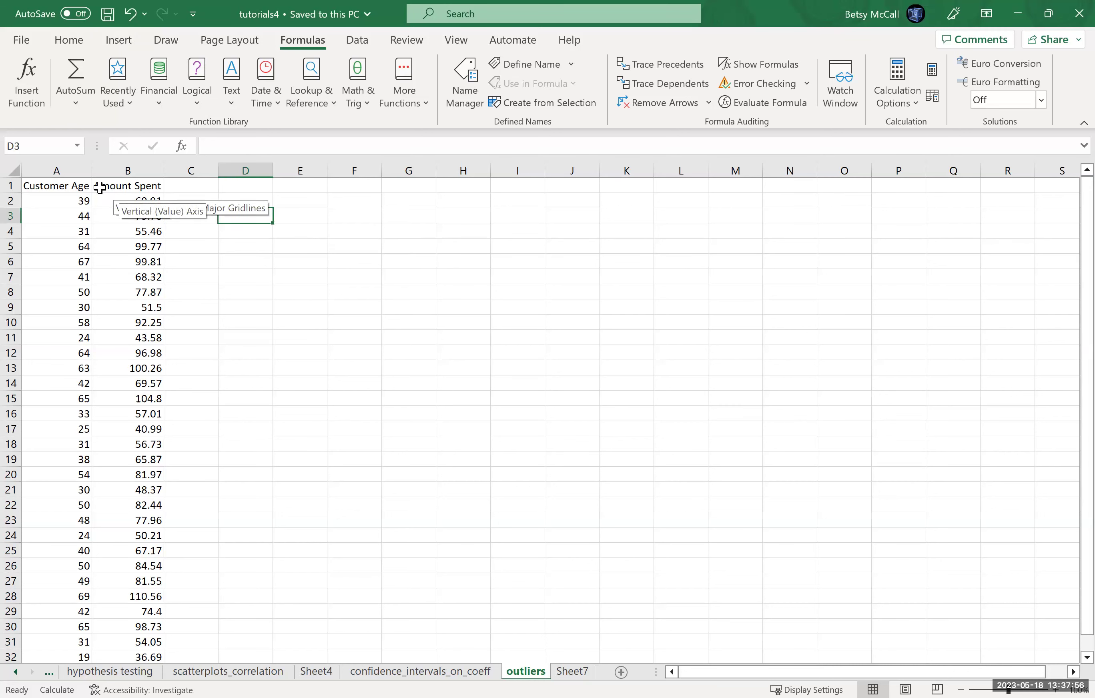
Select the Customer Age and Amount Spent columns and insert the recommended scatter chart.
left_click(51, 172)
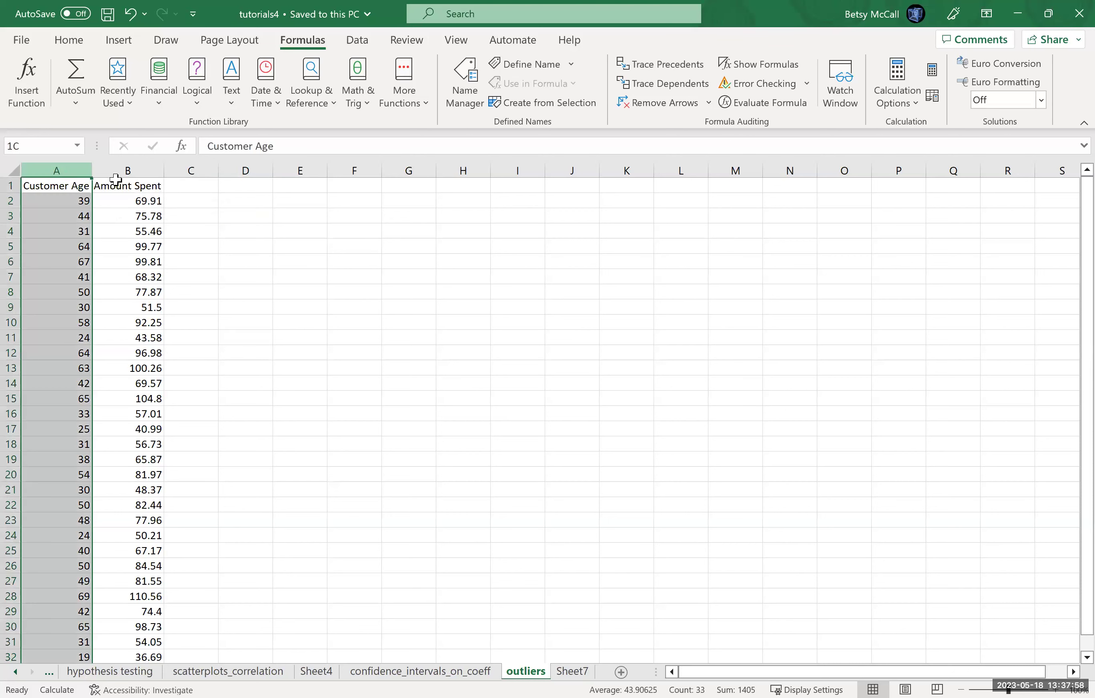
key("shift+Right")
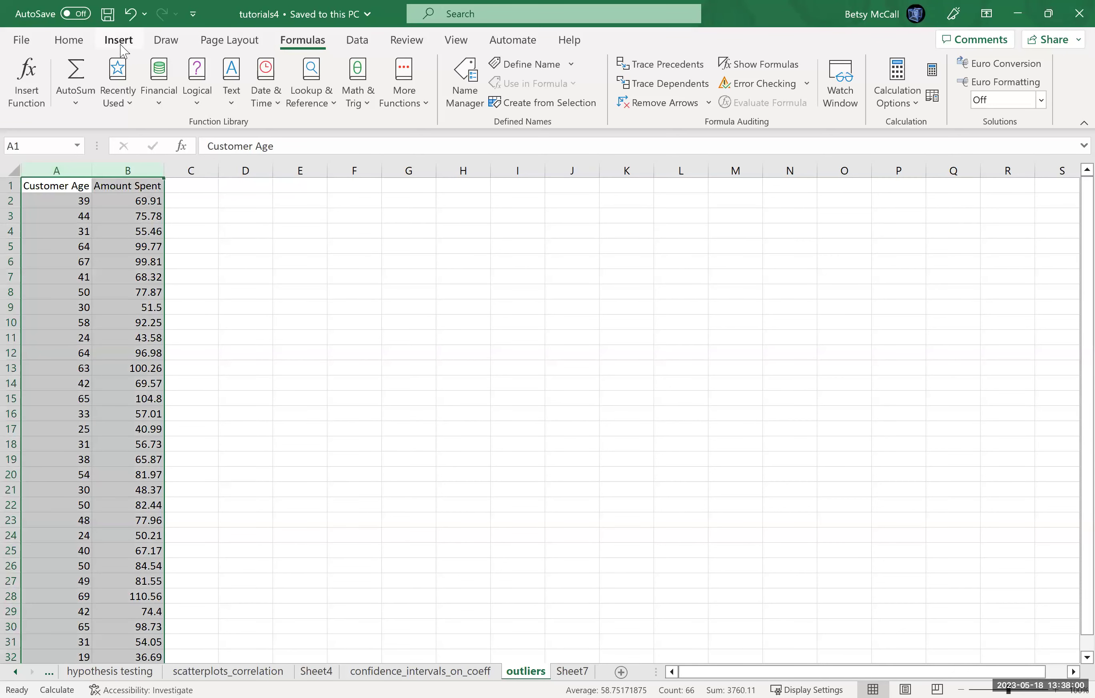
left_click(120, 44)
left_click(387, 95)
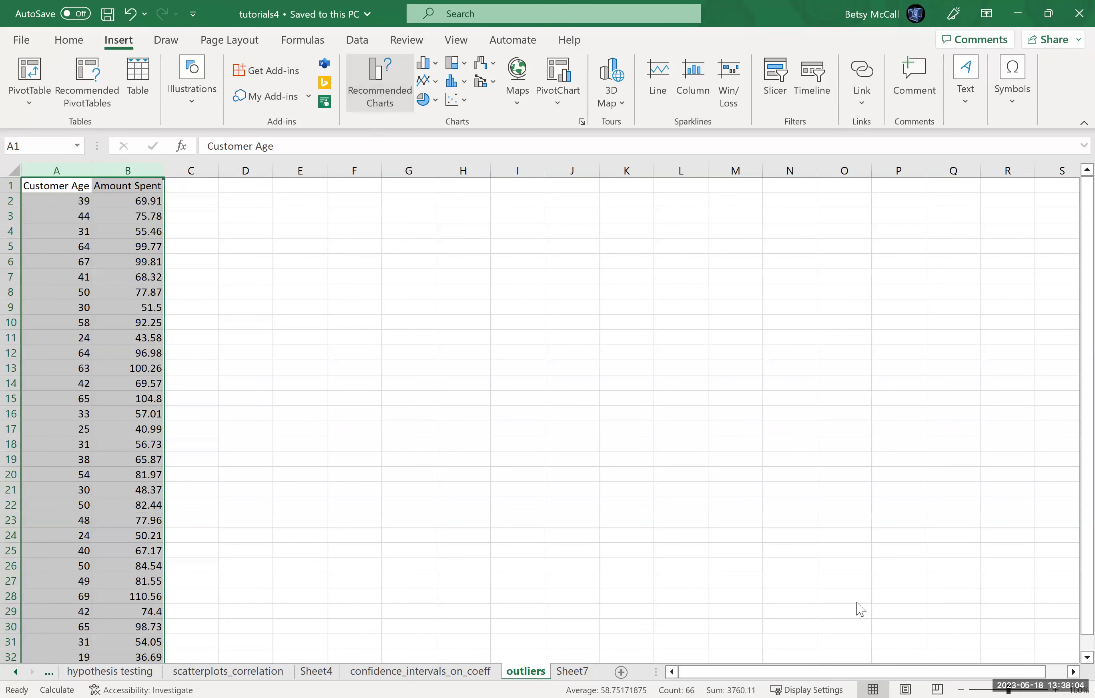
left_click(692, 562)
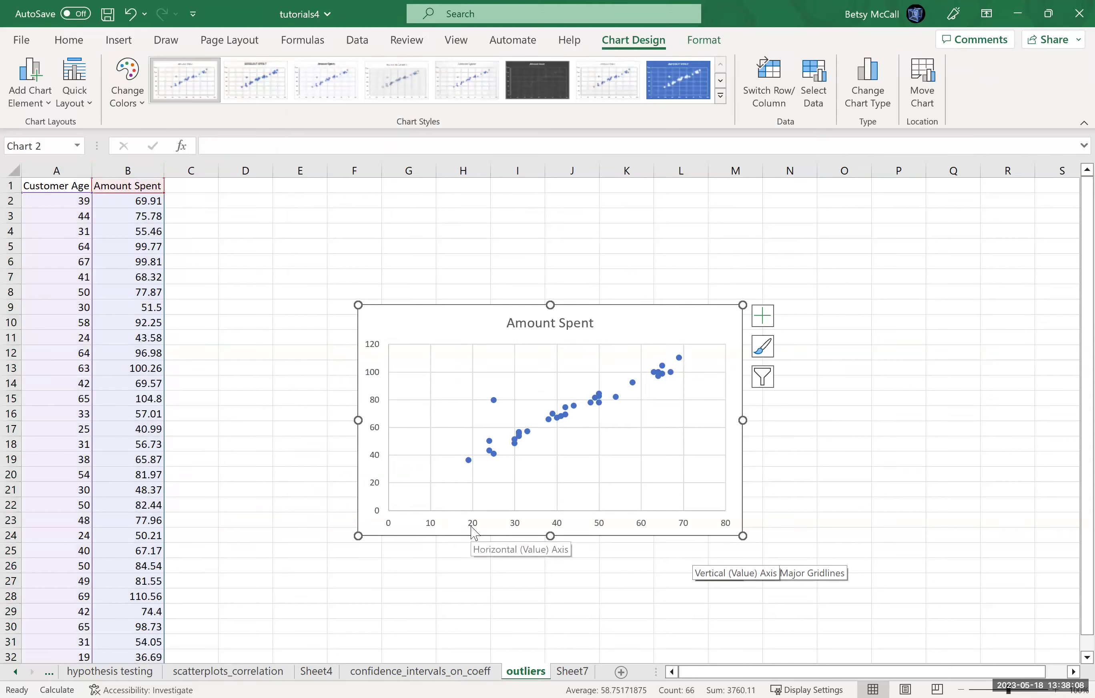
Set the horizontal axis minimum bound to 15 and the vertical axis minimum to 30.
left_click(471, 525)
double_click(474, 533)
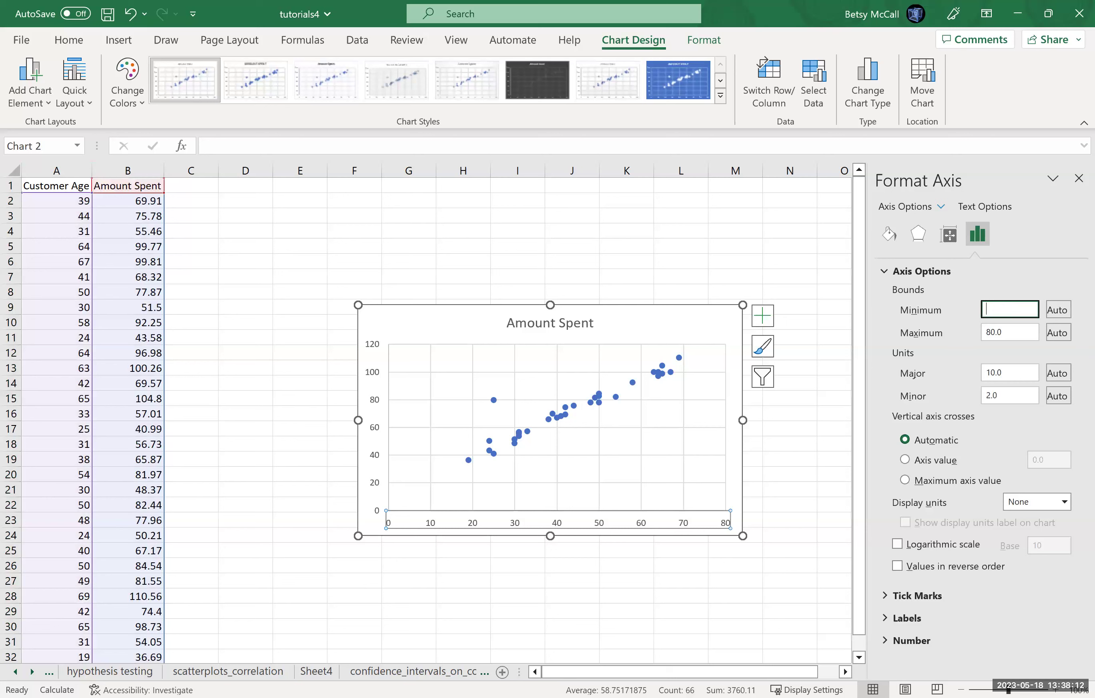
type("15")
key("Return")
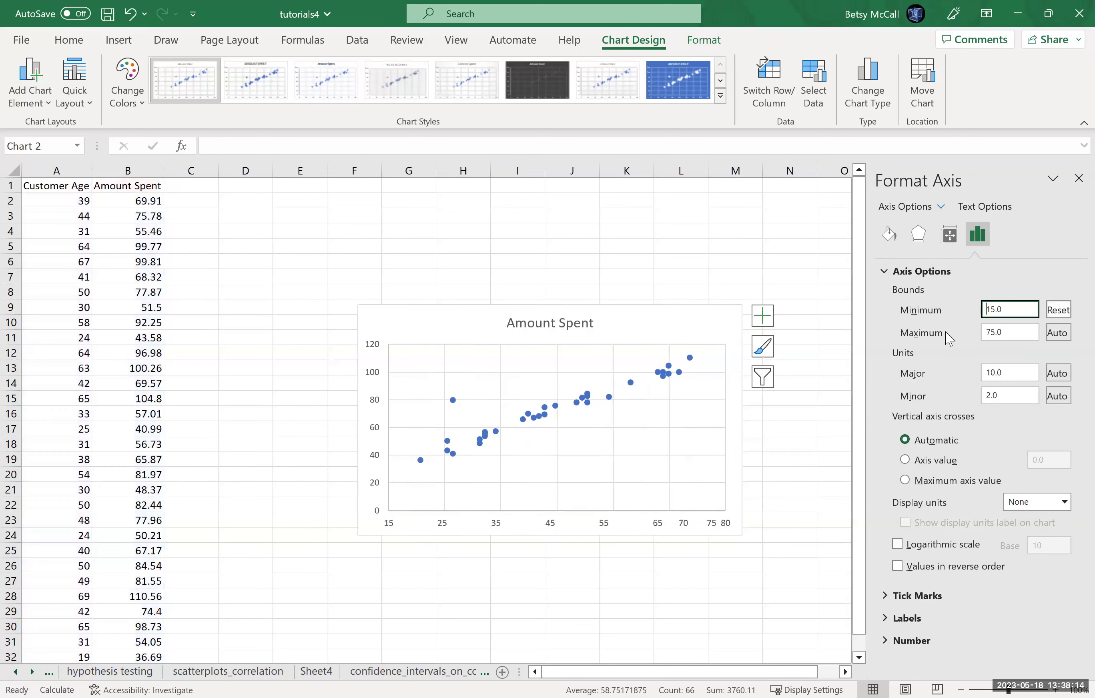
left_click(378, 482)
left_click(1012, 306)
key("BackSpace")
type("30")
key("Return")
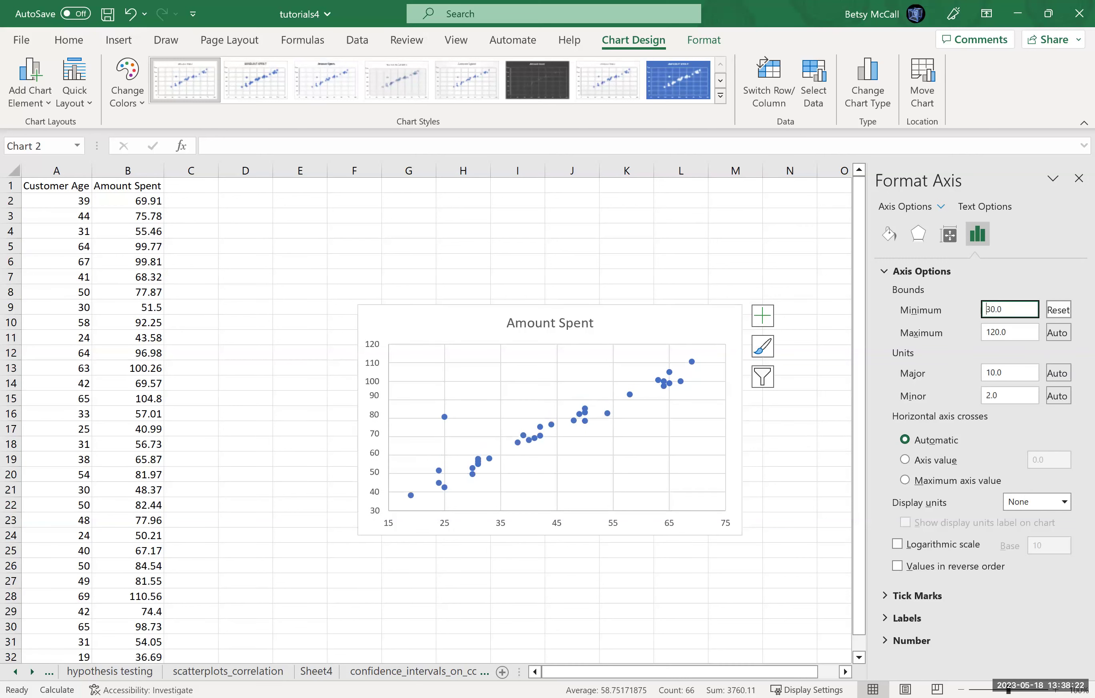
Turn on axis titles and name them Age (horizontal) and Amount Spent (vertical).
left_click(763, 315)
left_click(797, 358)
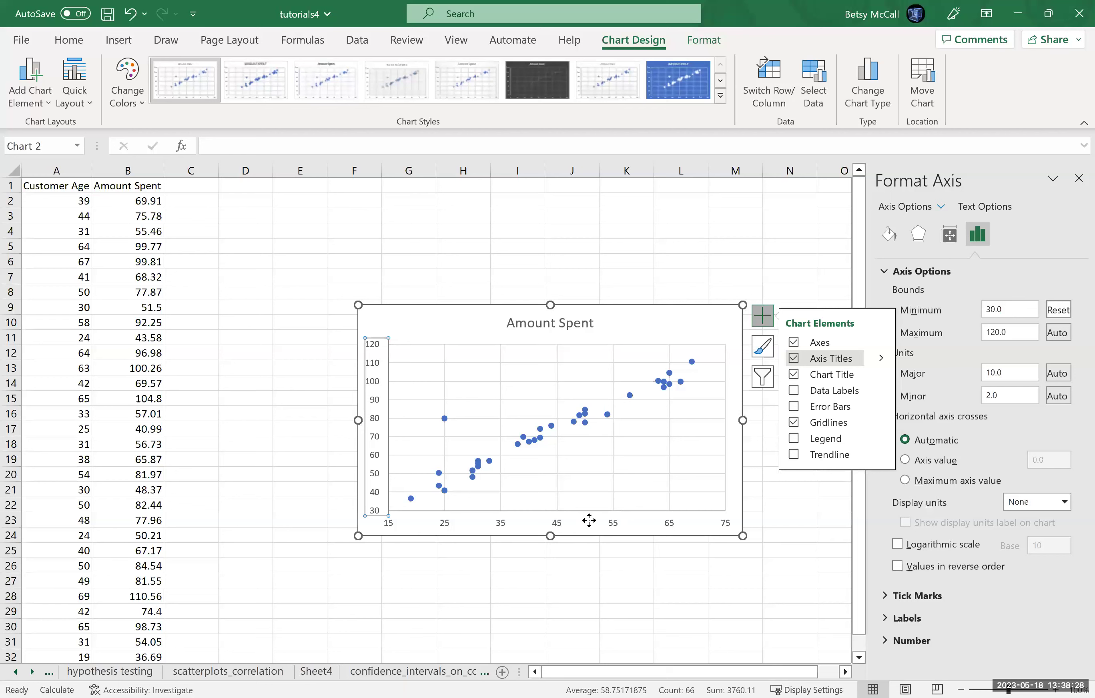
left_click(577, 516)
key("BackSpace")
key("BackSpace")
key("BackSpace")
key("BackSpace")
key("BackSpace")
key("BackSpace")
key("BackSpace")
key("BackSpace")
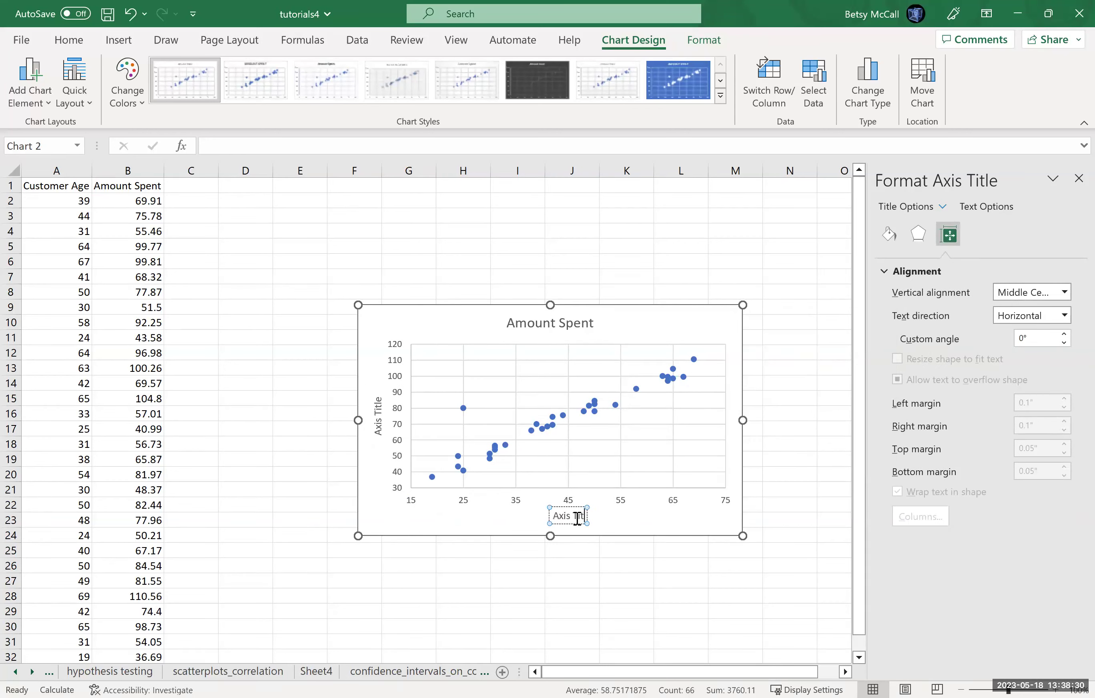
key("BackSpace")
key("BackSpace")
type("Age")
left_click(373, 420)
key("BackSpace")
key("BackSpace")
key("BackSpace")
key("BackSpace")
key("BackSpace")
key("BackSpace")
key("BackSpace")
key("BackSpace")
key("BackSpace")
key("BackSpace")
type("Amount Spent")
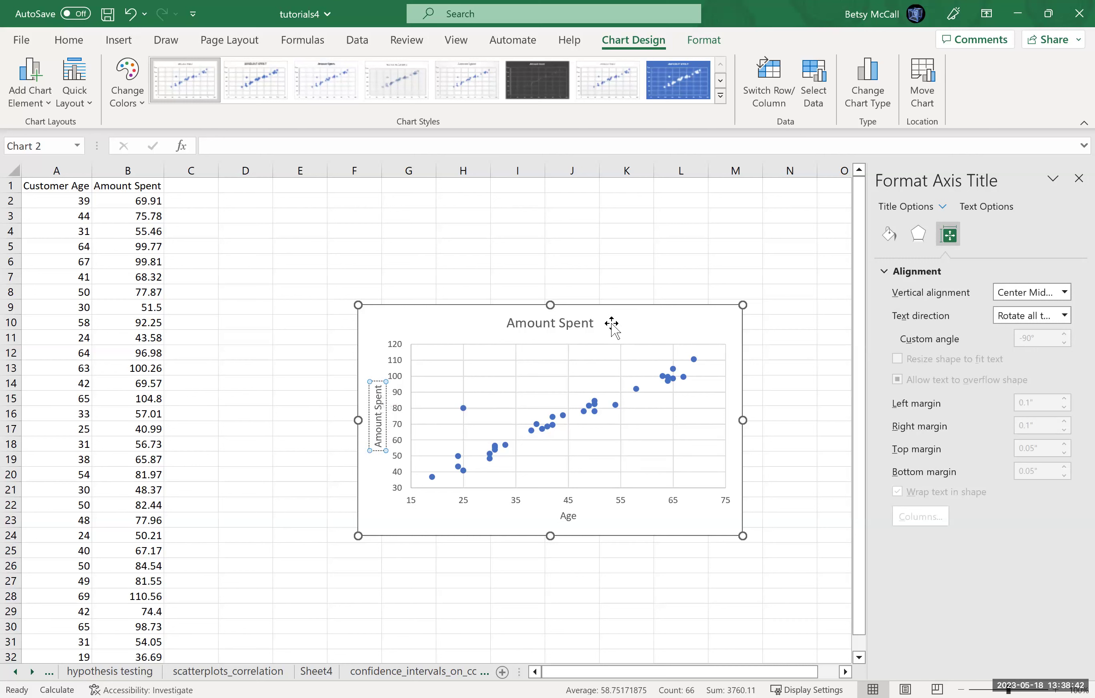
Append 'vs. Age' to the chart title so it reads Amount Spent vs. Age.
left_click(596, 321)
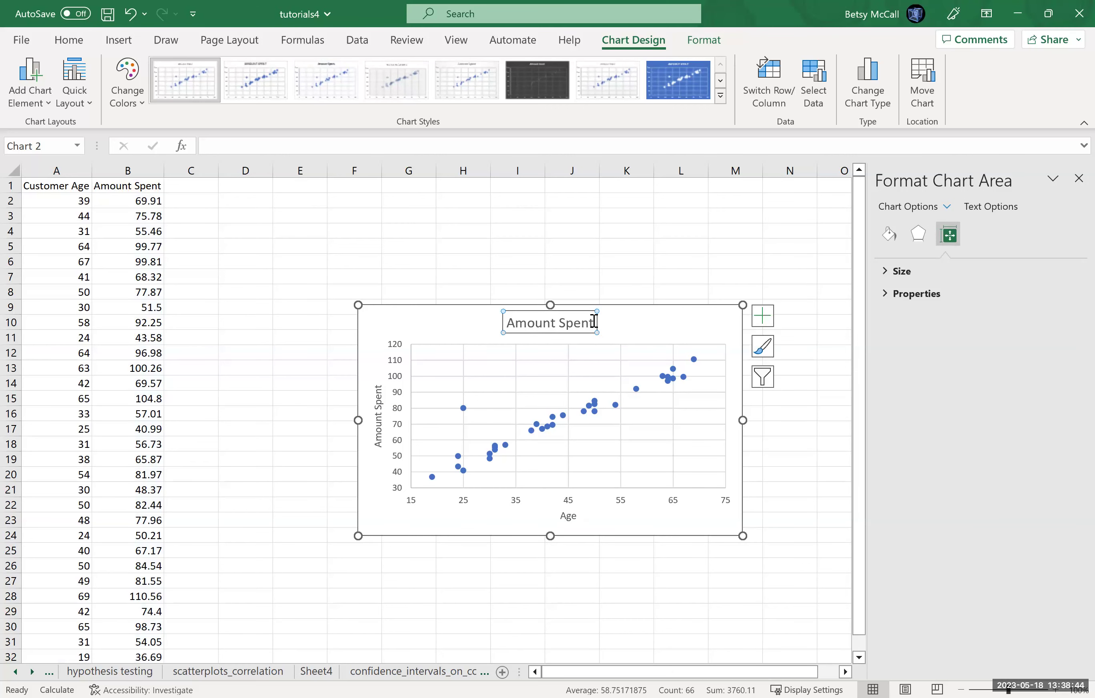
left_click(594, 321)
type("vs. Age")
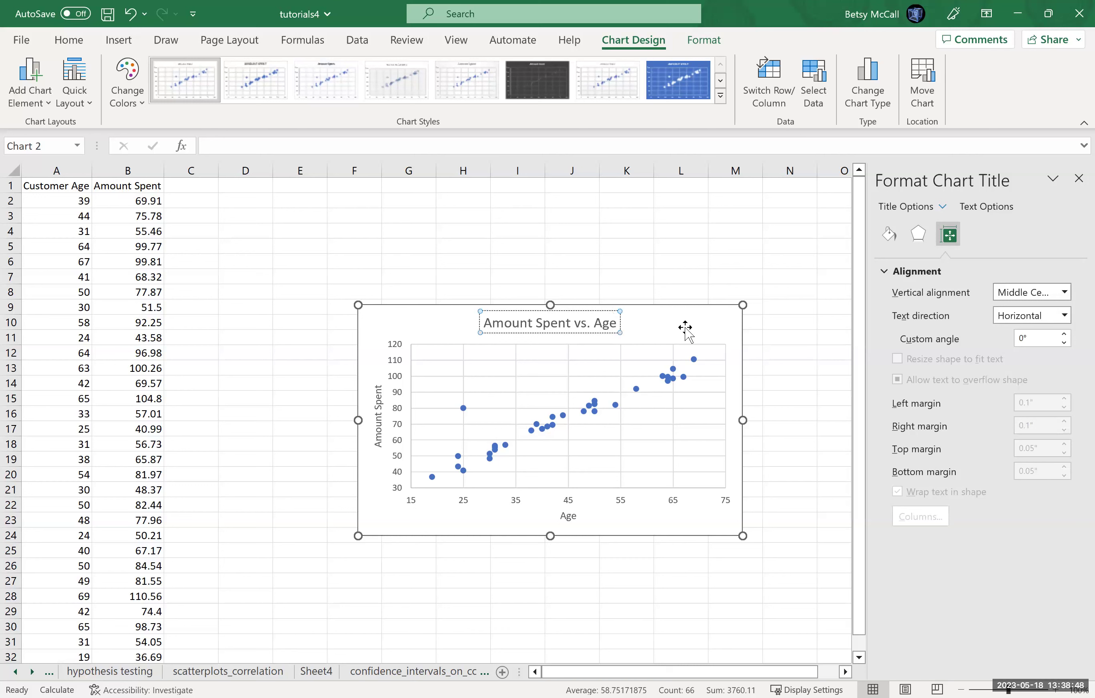
key("Escape")
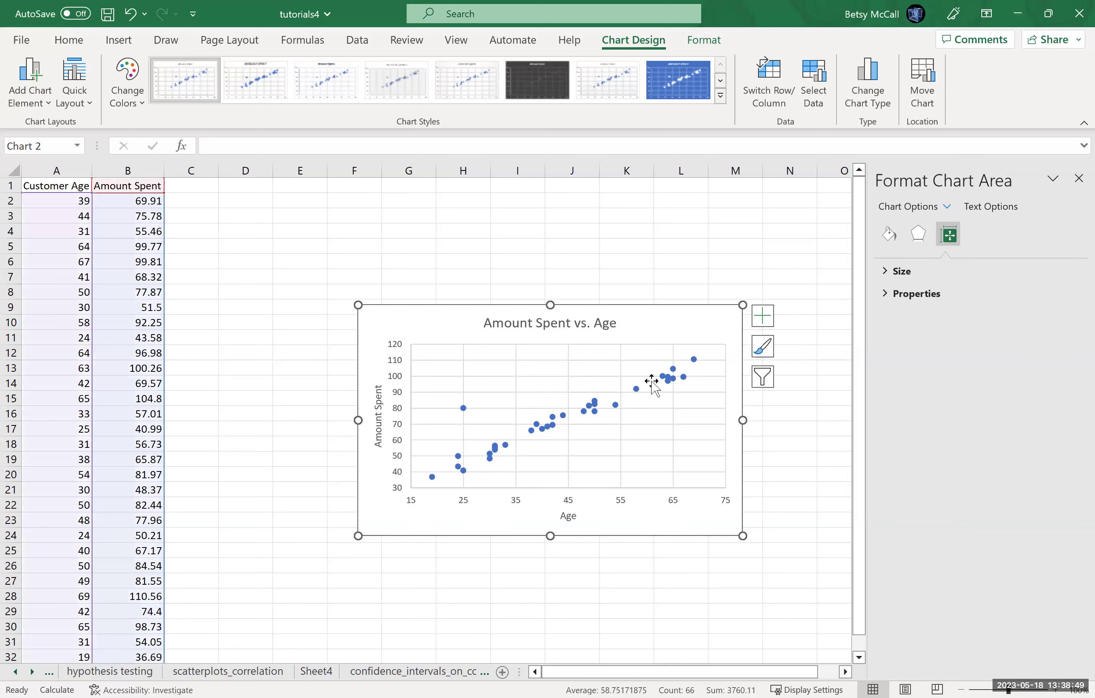
Add a linear trendline from Chart Elements and close the Format Chart Area pane.
left_click(762, 316)
left_click(795, 454)
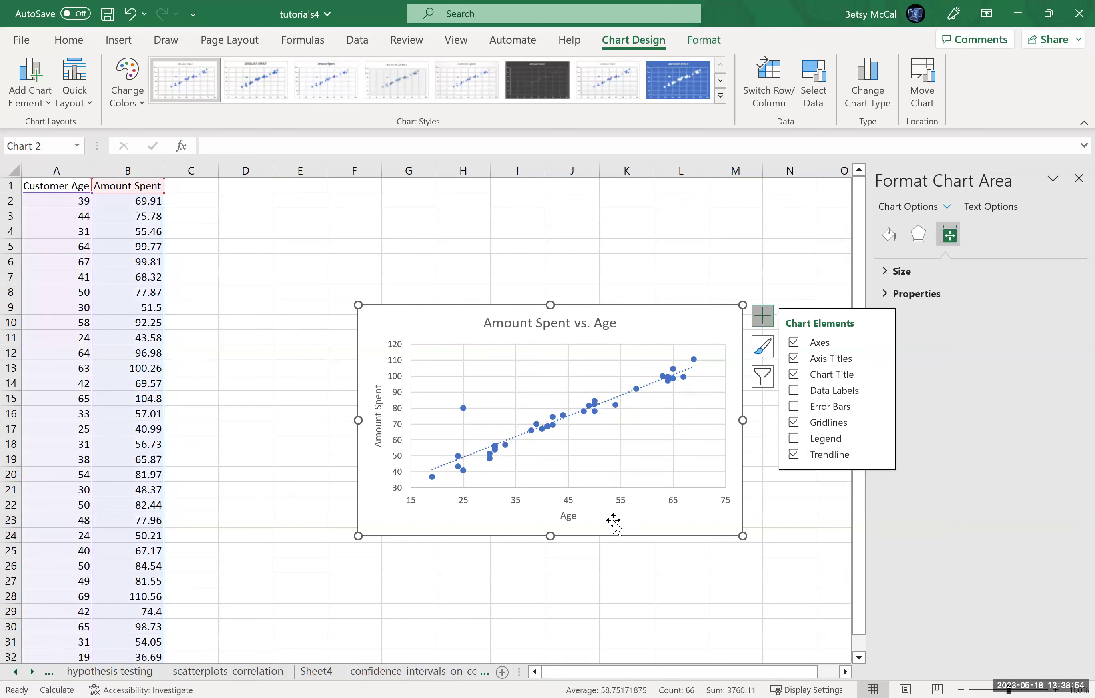
left_click(761, 324)
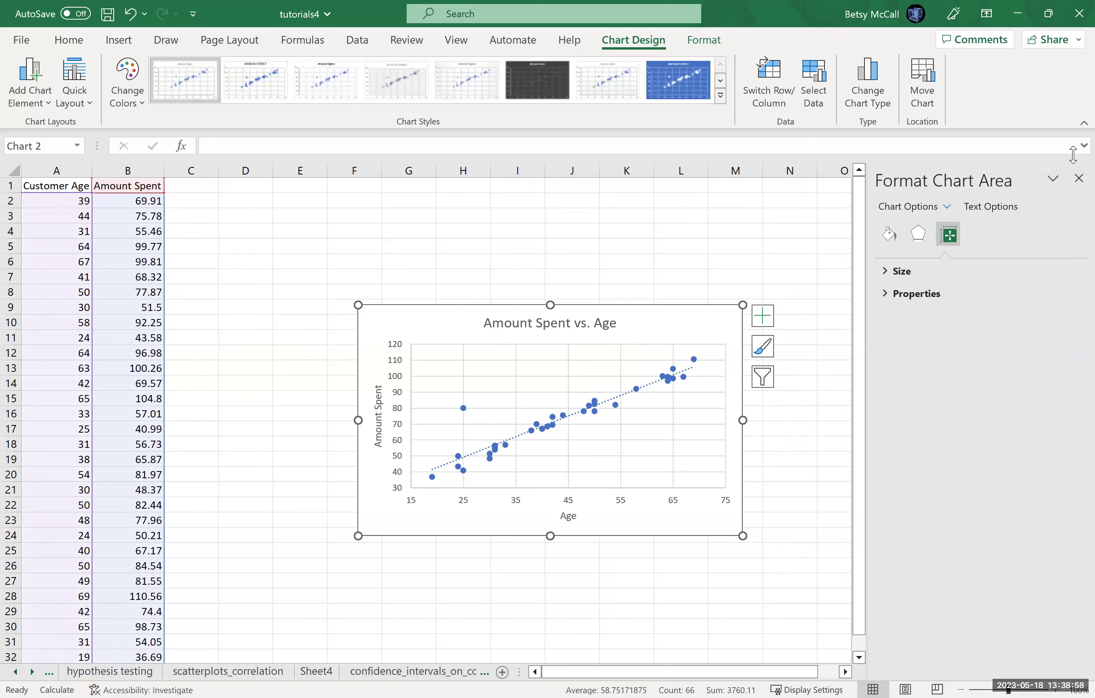
left_click(1078, 178)
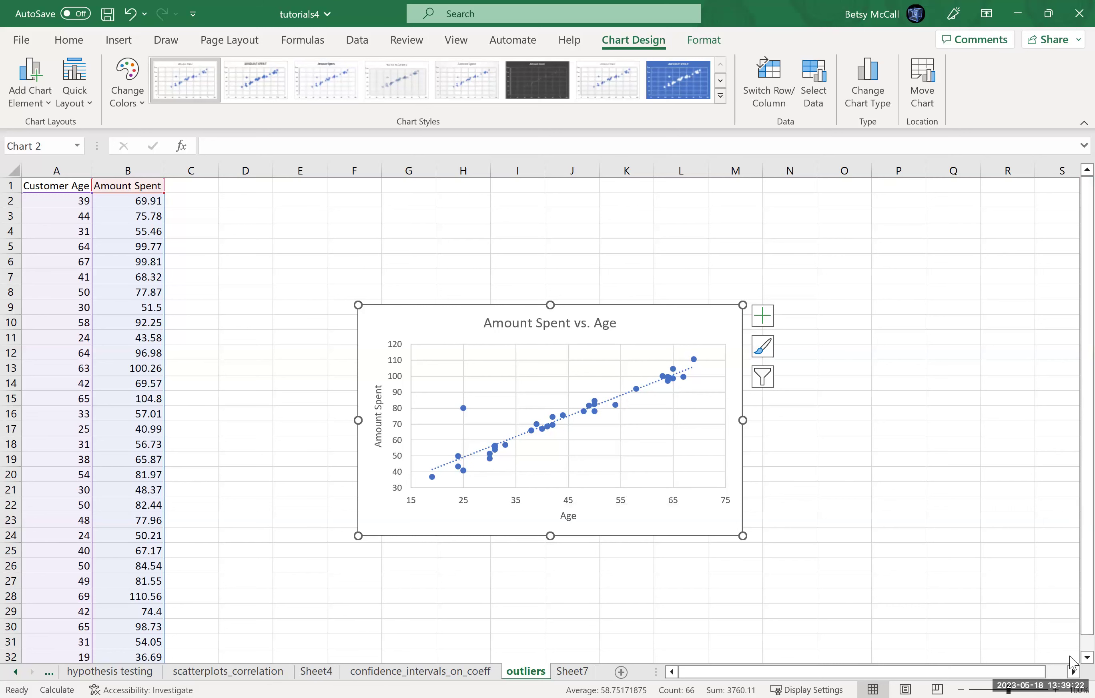
scroll(1072, 669, "down", 1)
scroll(1072, 670, "down", 1)
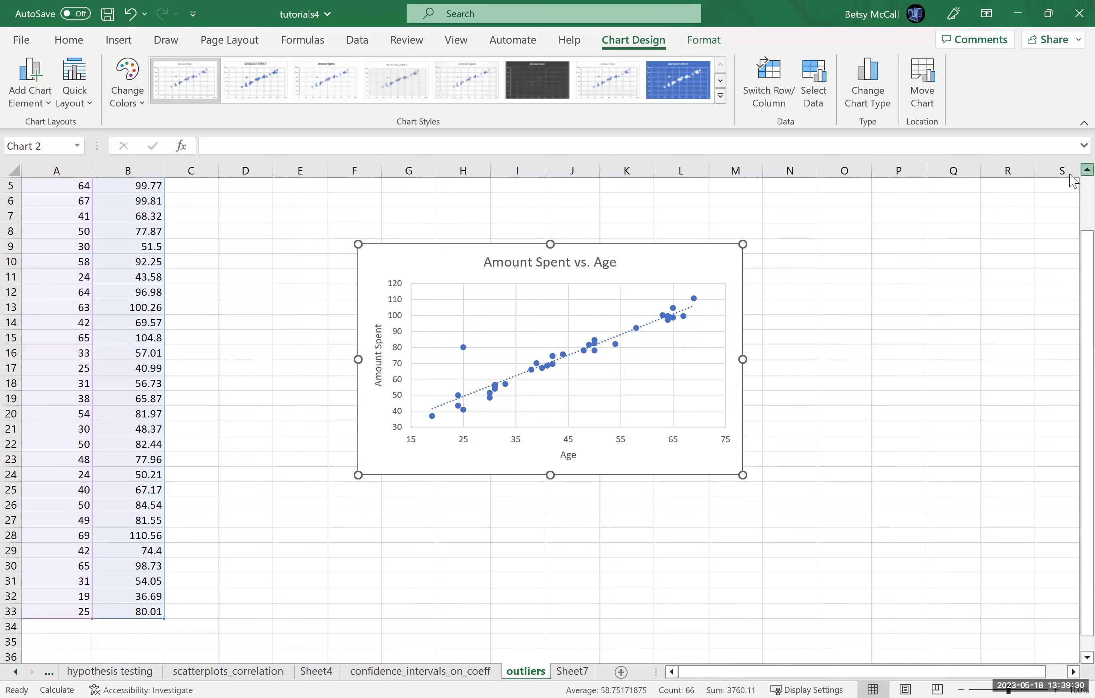
scroll(1074, 182, "up", 4)
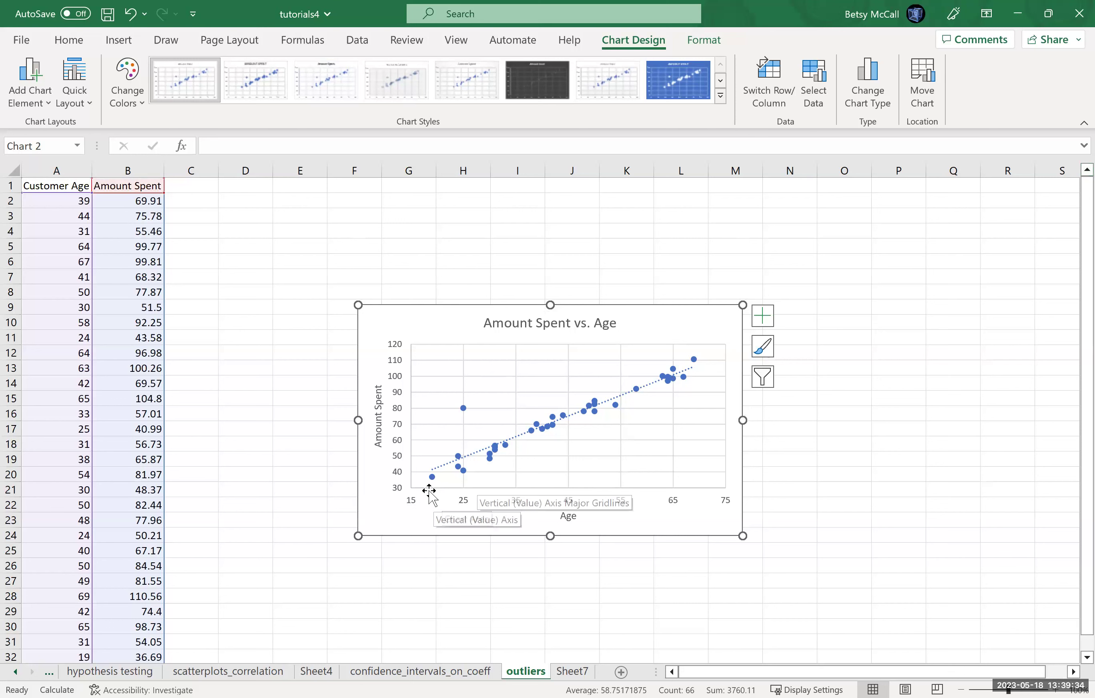
mouse_move(433, 482)
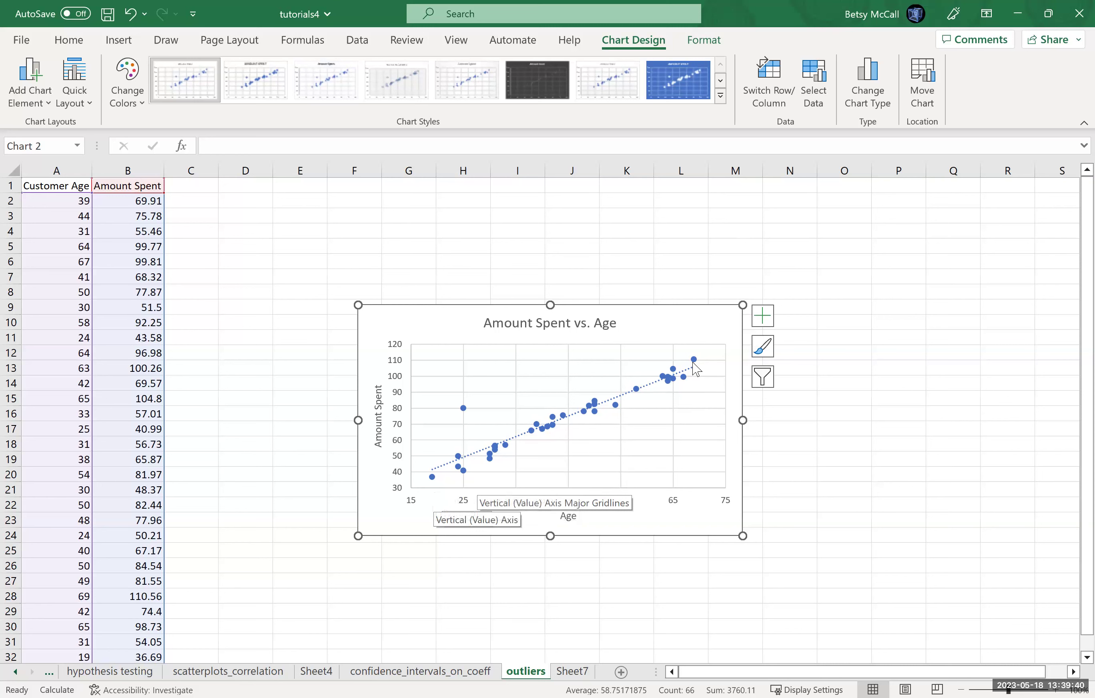
mouse_move(695, 366)
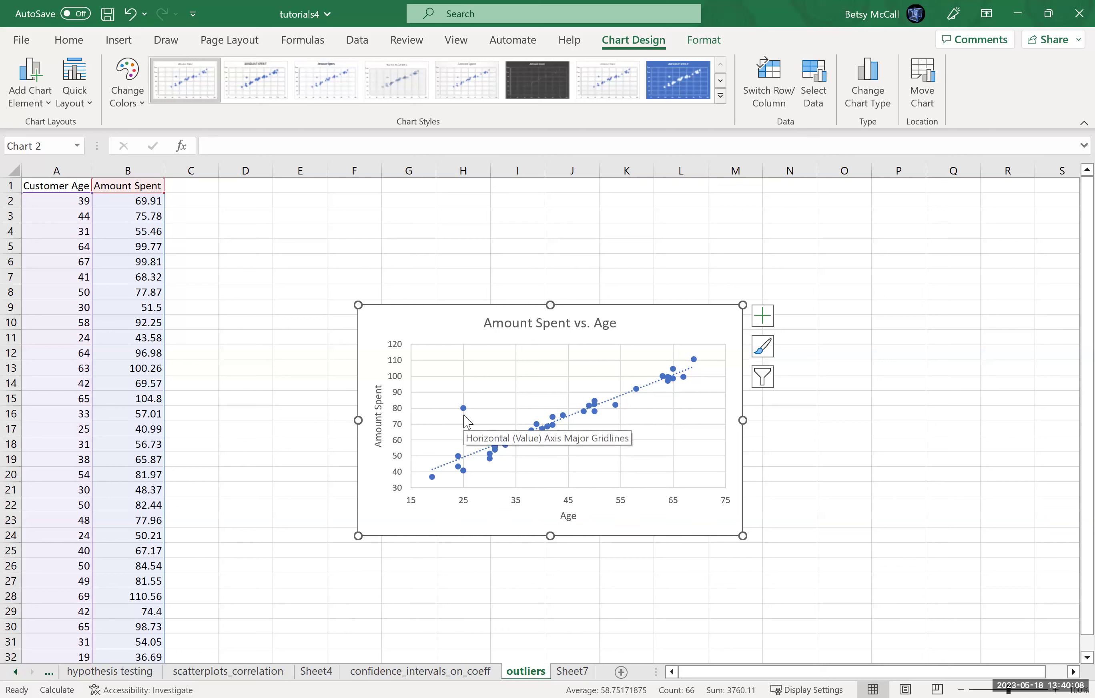
mouse_move(463, 408)
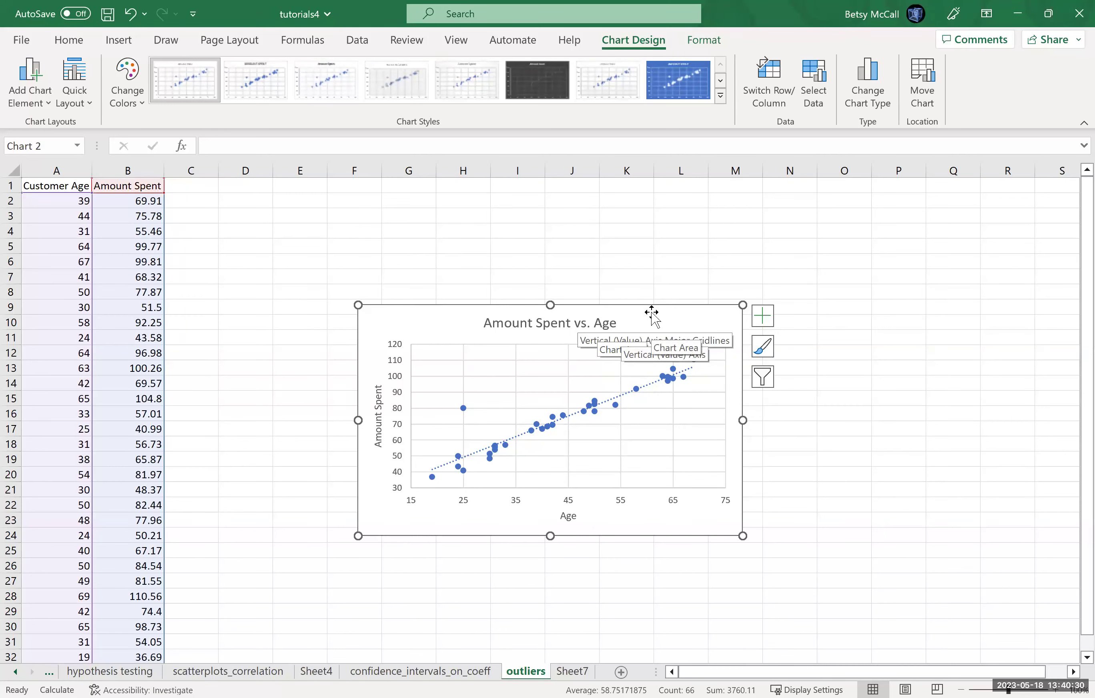
Drag the chart up and left beside the data, then deselect it at cell L2.
left_click_drag(652, 313, 511, 197)
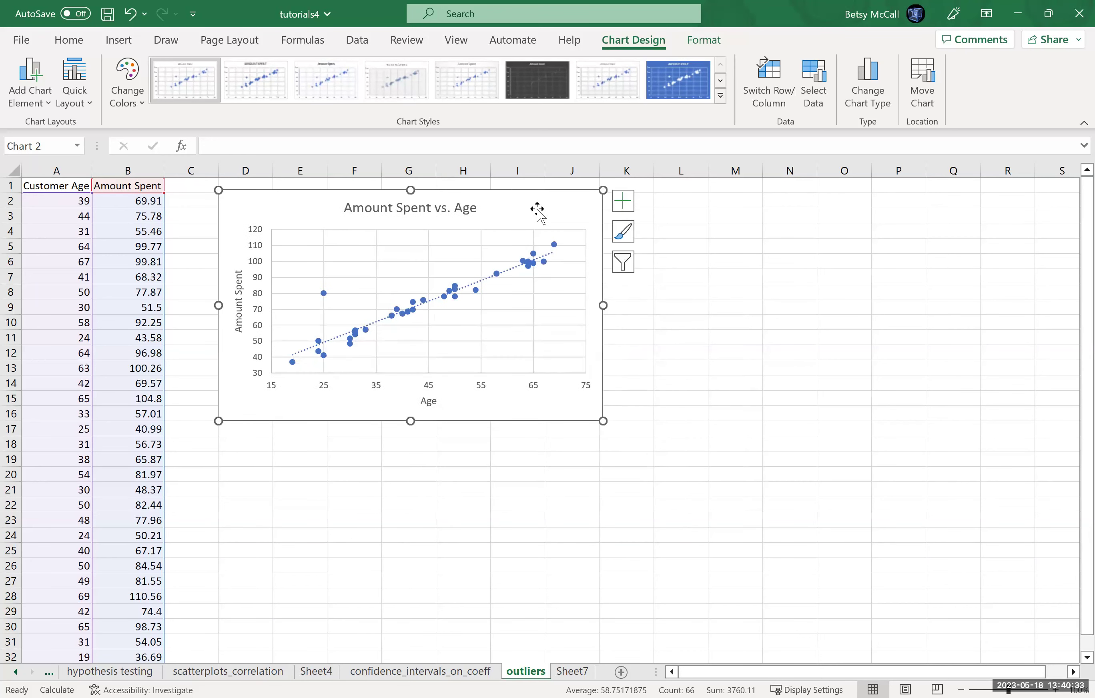
left_click(682, 202)
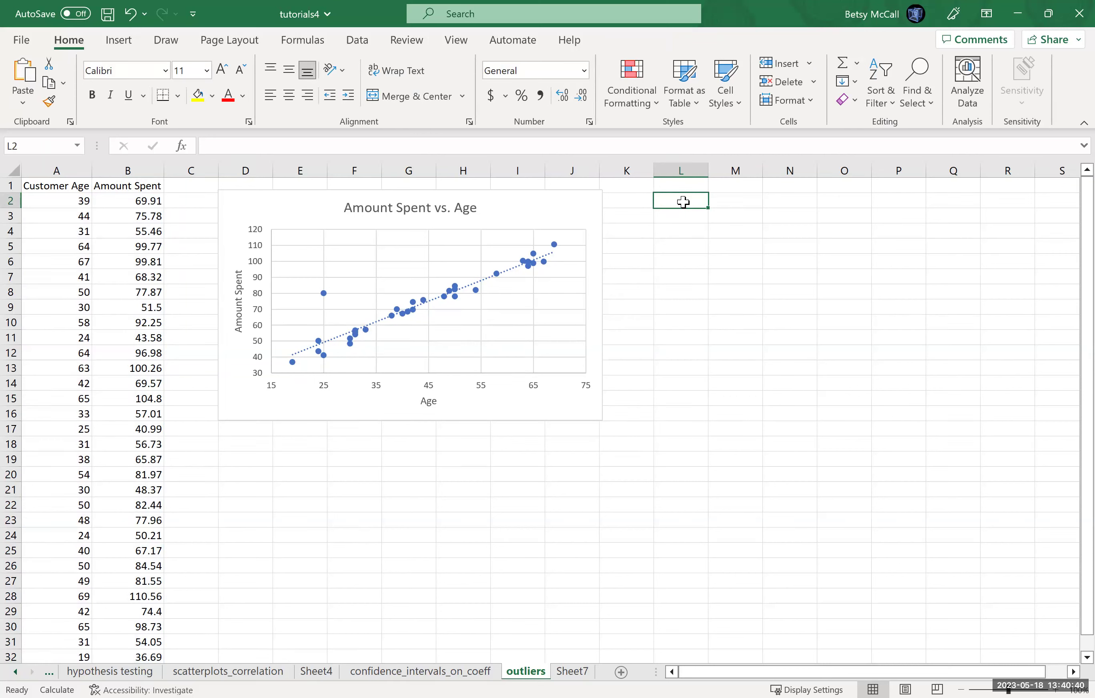
Start a Data Analysis Regression with Y input range B1:B33 (Amount Spent).
left_click(356, 41)
left_click(866, 69)
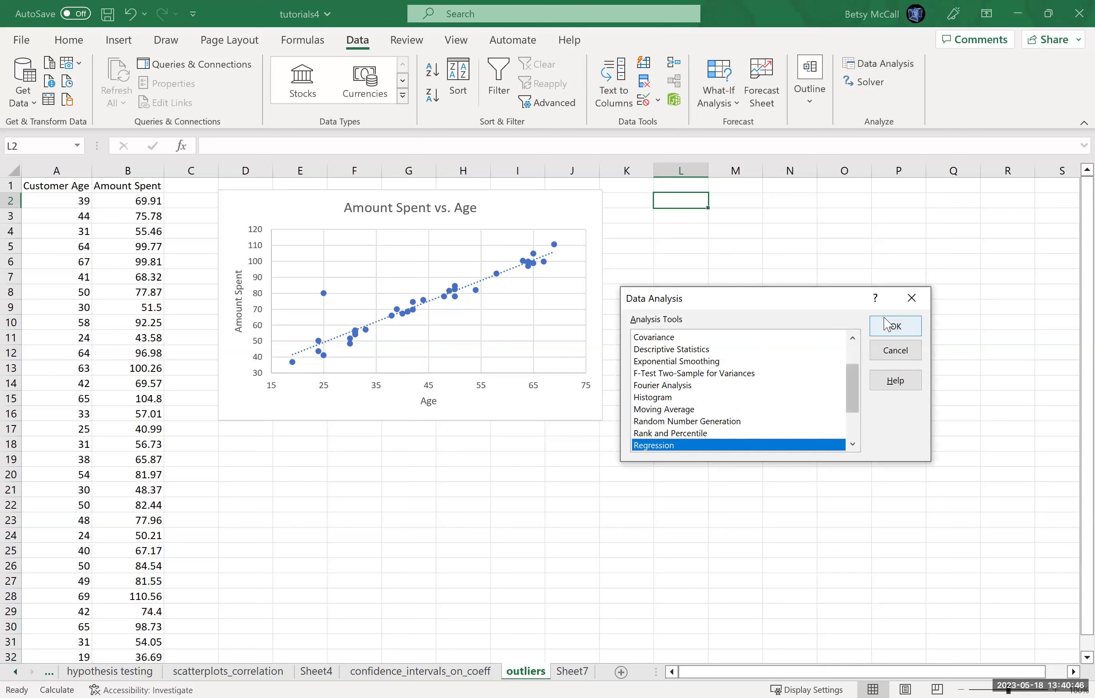
left_click(888, 325)
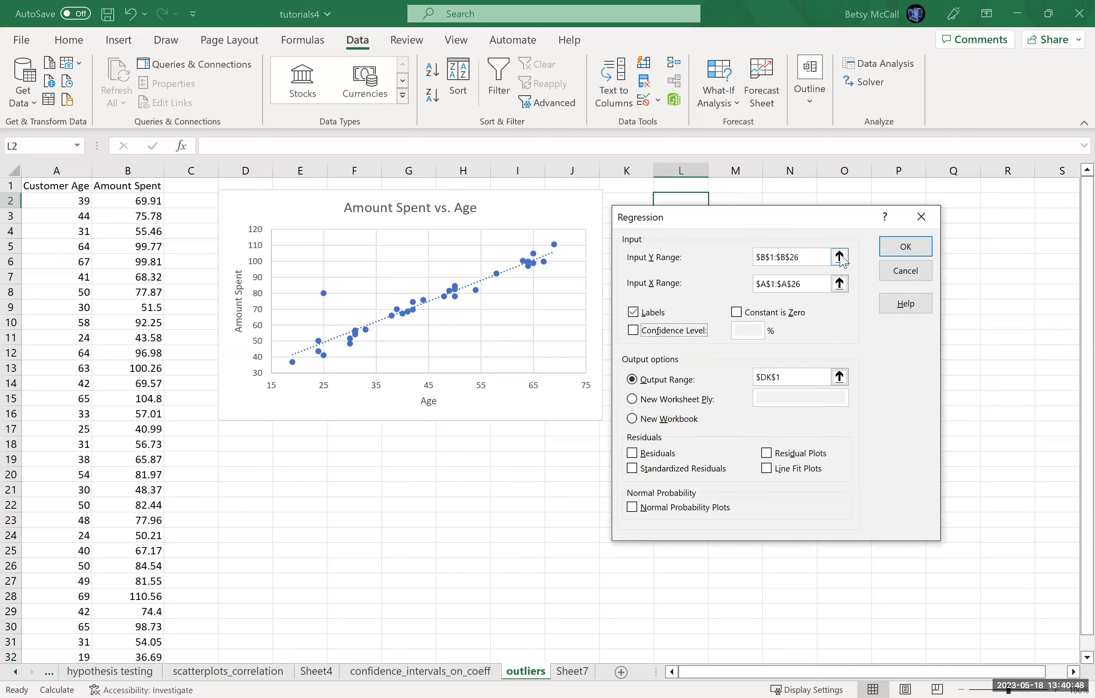
left_click(839, 257)
left_click(128, 186)
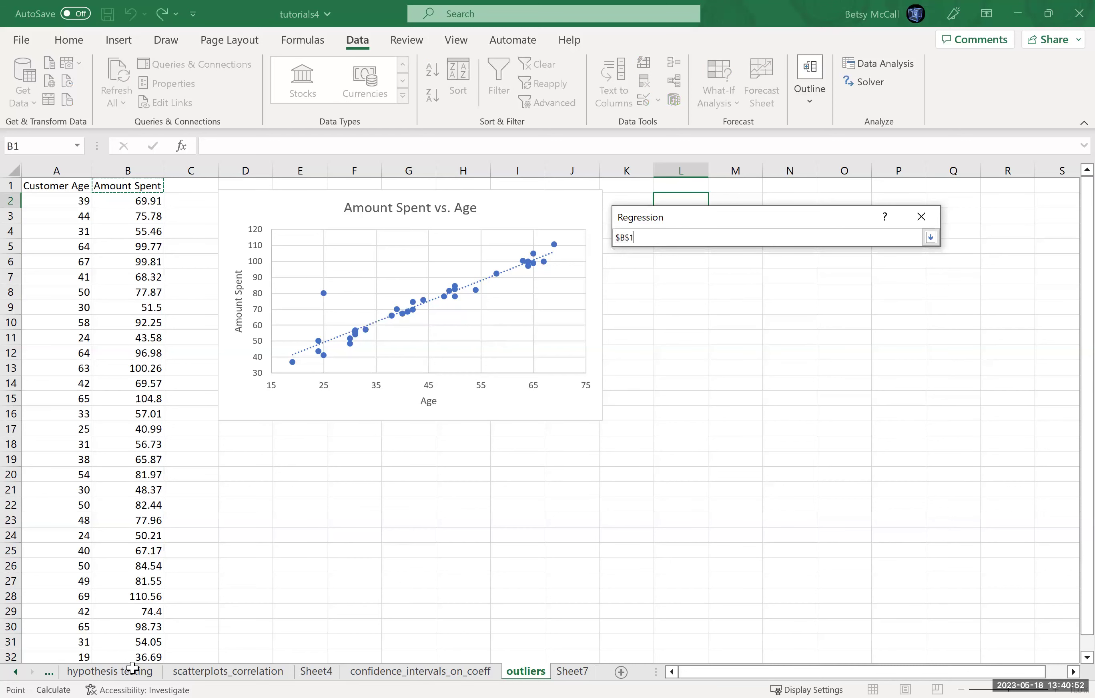
key("ctrl+shift+Down")
left_click(931, 238)
Set the X input range to A1:A33 and the output range to cell L2.
left_click(839, 284)
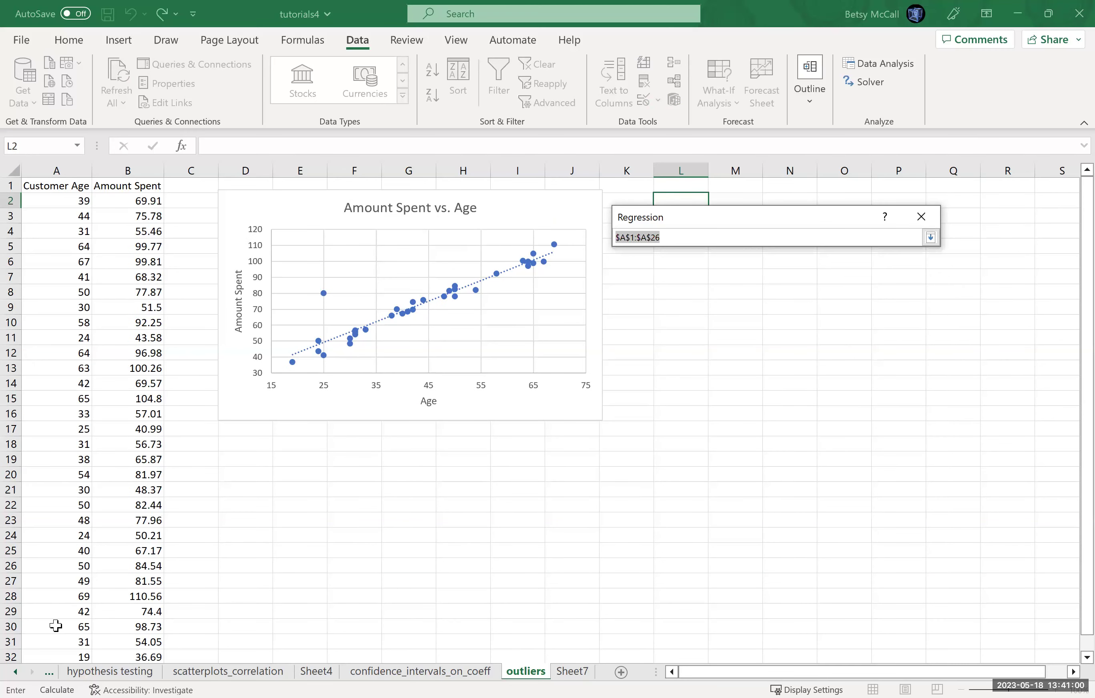
key("ctrl+shift+Down")
left_click(932, 238)
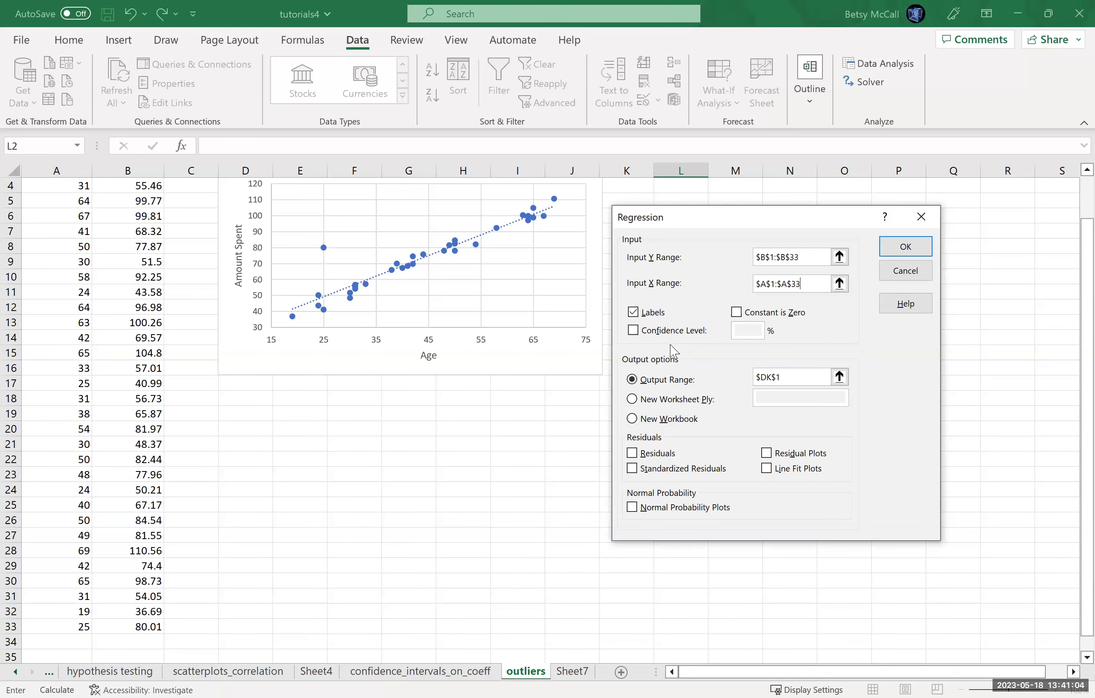
left_click(836, 377)
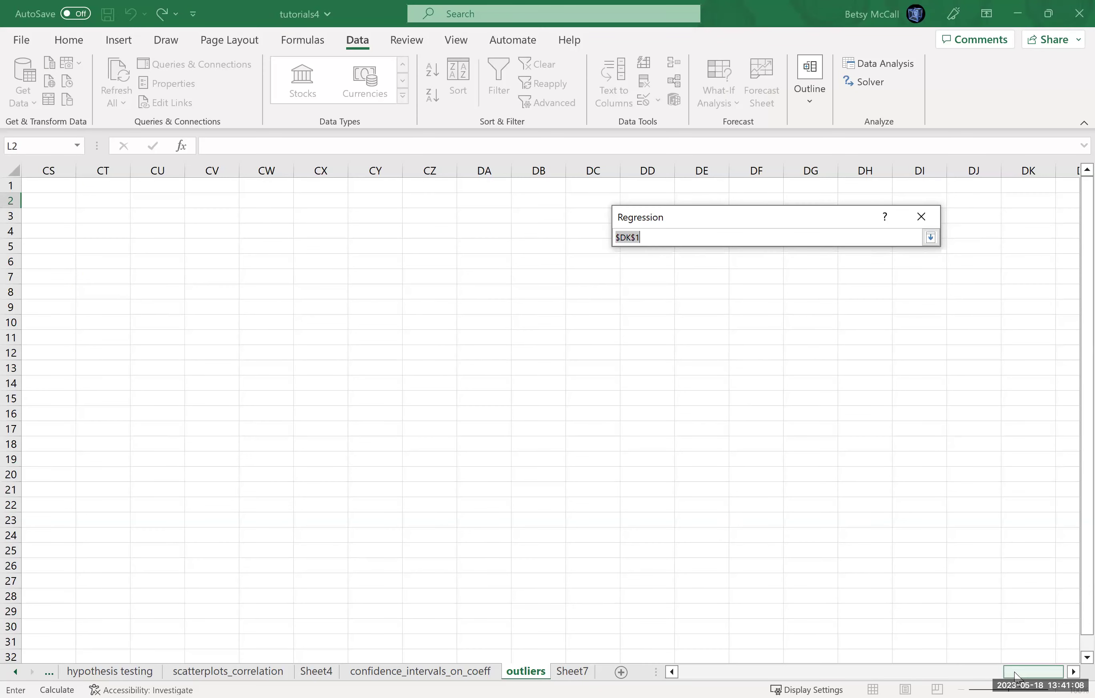
left_click_drag(1014, 671, 692, 675)
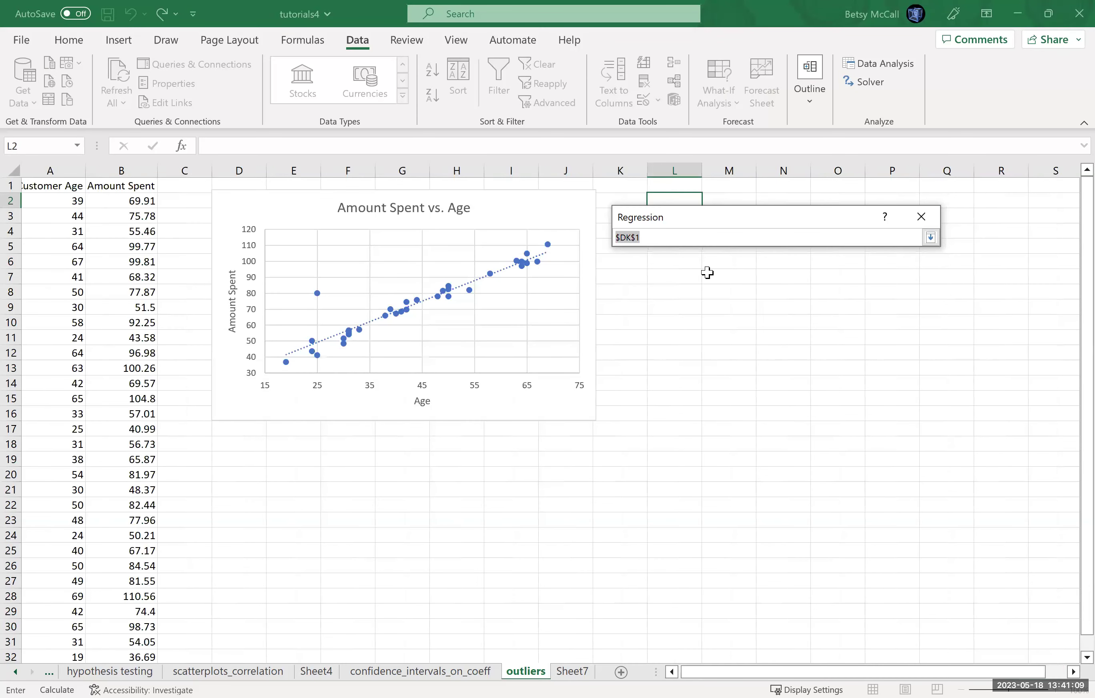
left_click(668, 195)
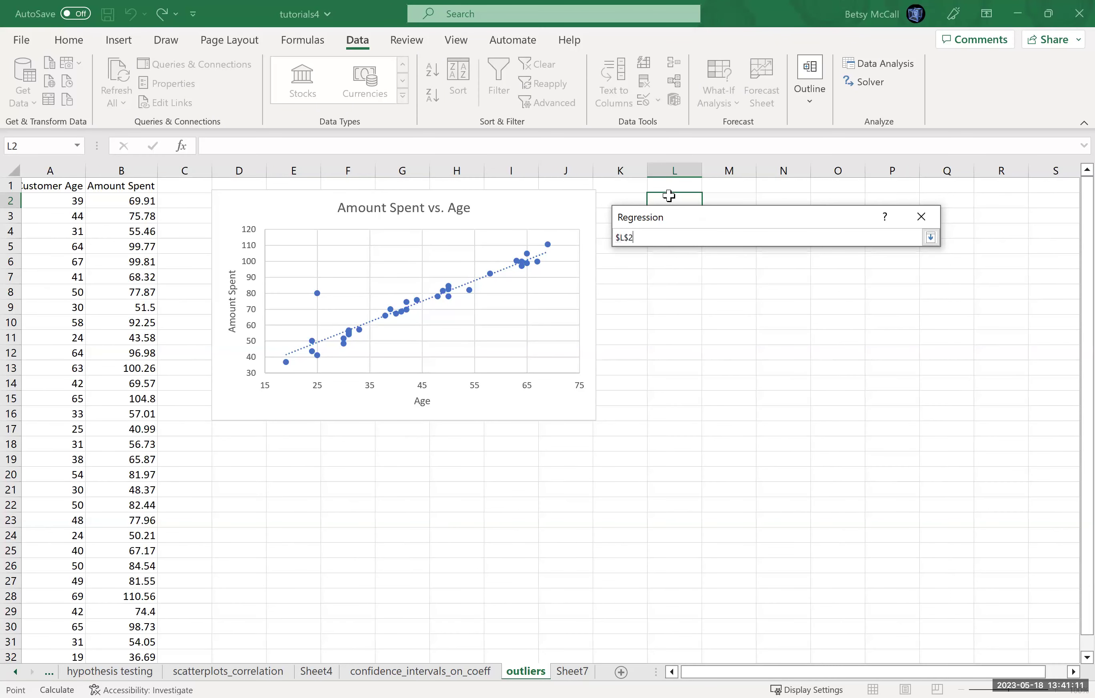
left_click(930, 238)
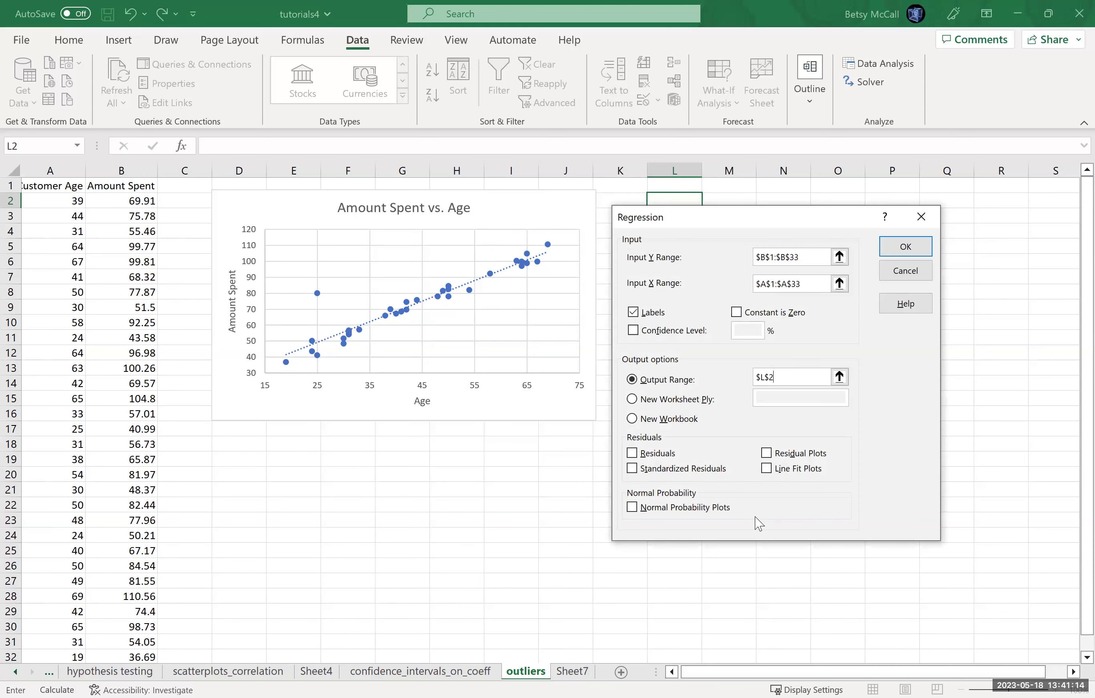
Turn on Residuals and Residual Plots in the Regression dialog and run it.
left_click(633, 452)
left_click(770, 453)
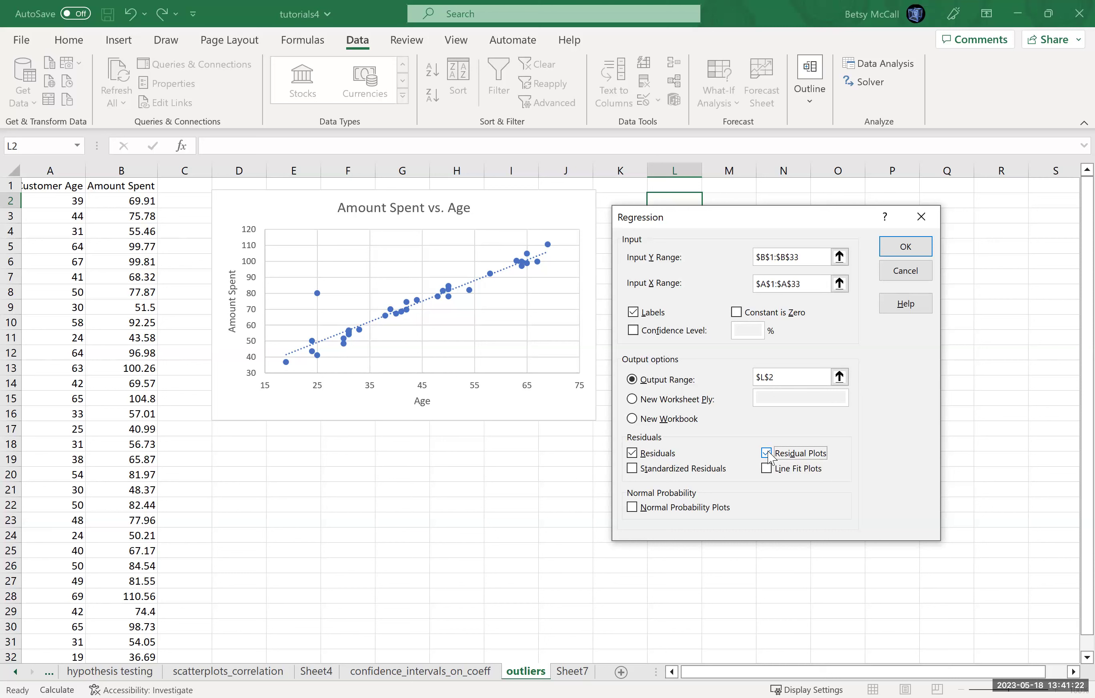
left_click(631, 507)
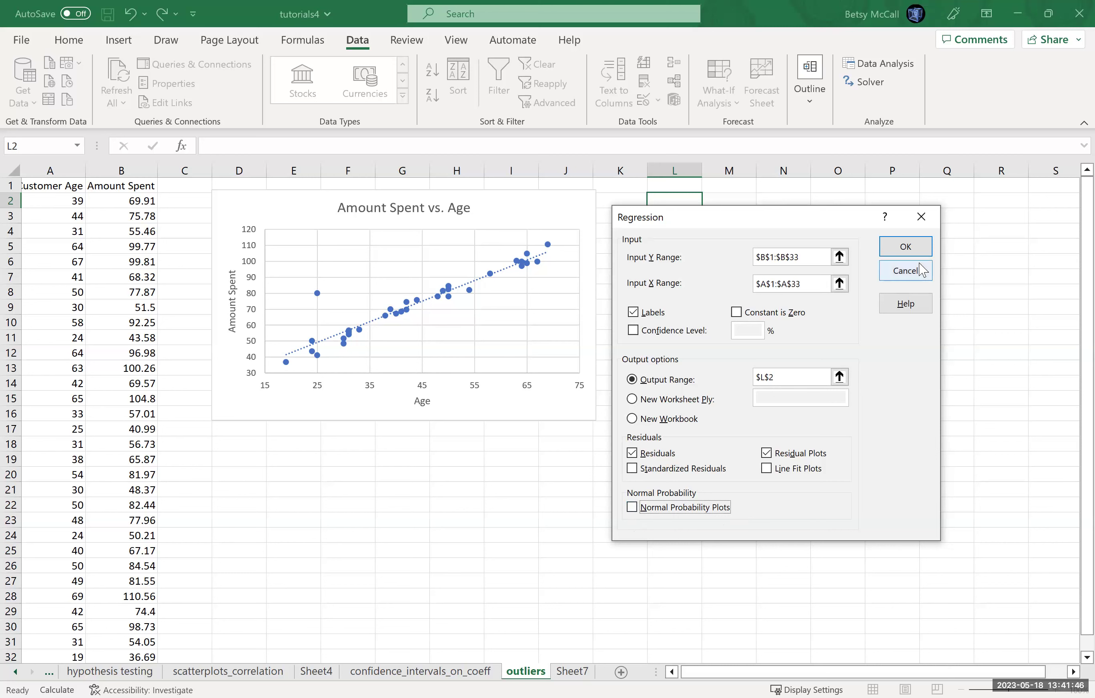
left_click(899, 245)
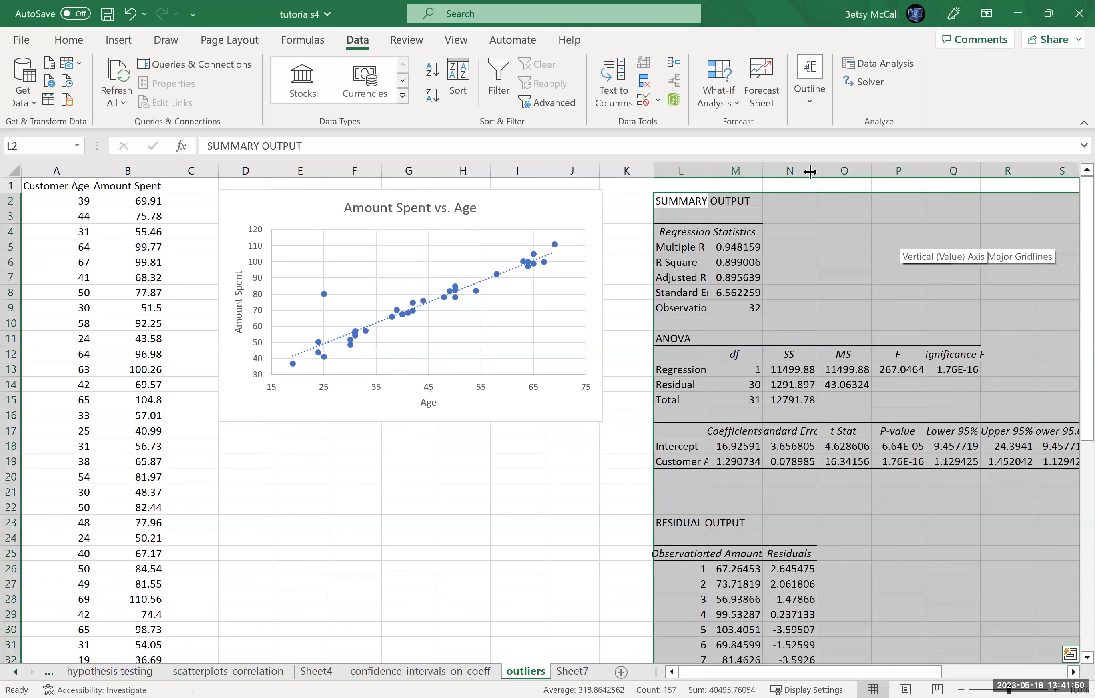
Autofit columns M, N and O, then scroll right to the remaining output and residual plot.
double_click(808, 171)
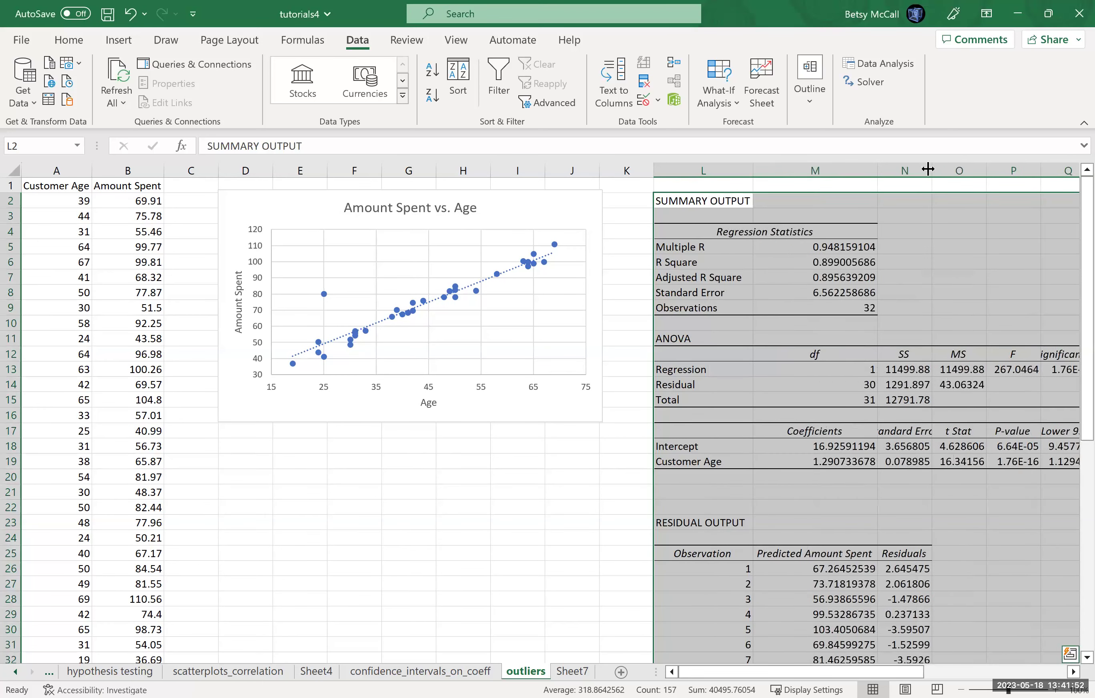
double_click(932, 171)
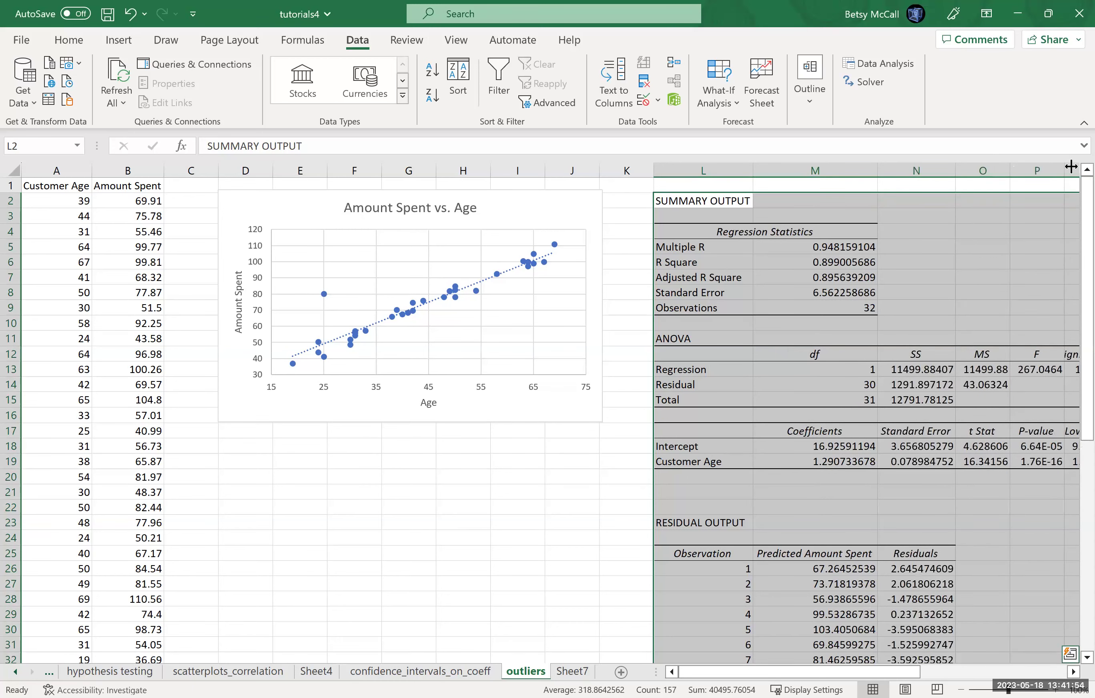
double_click(1010, 170)
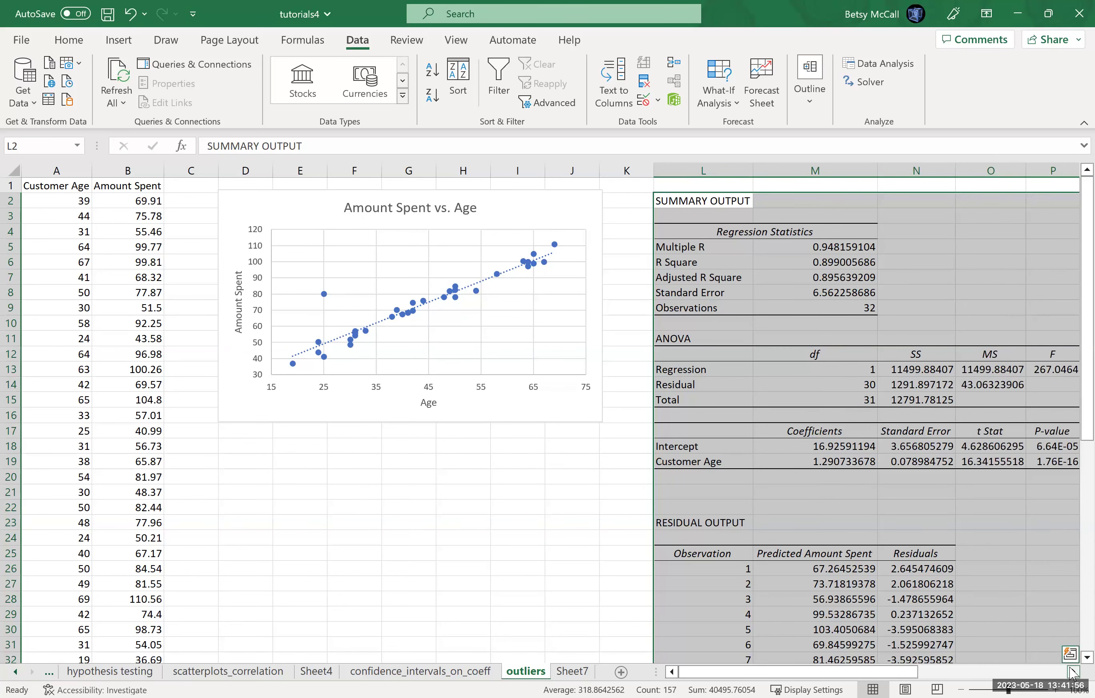
left_click(1072, 671)
left_click(1072, 671)
left_click(1073, 671)
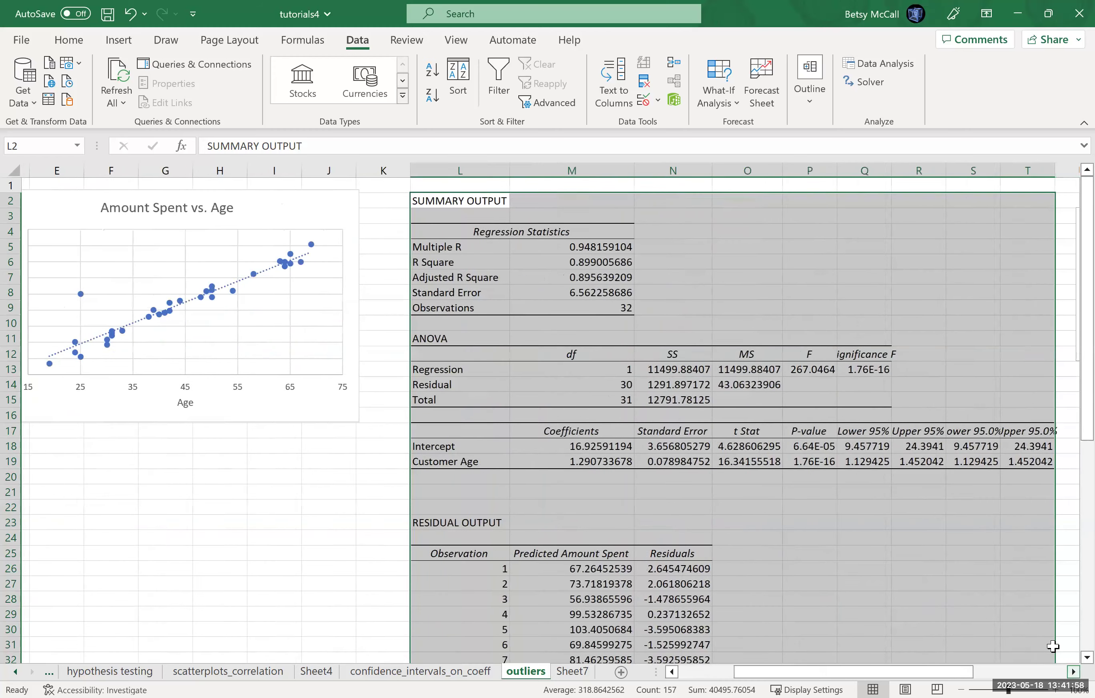
scroll(561, 171, "right", 4)
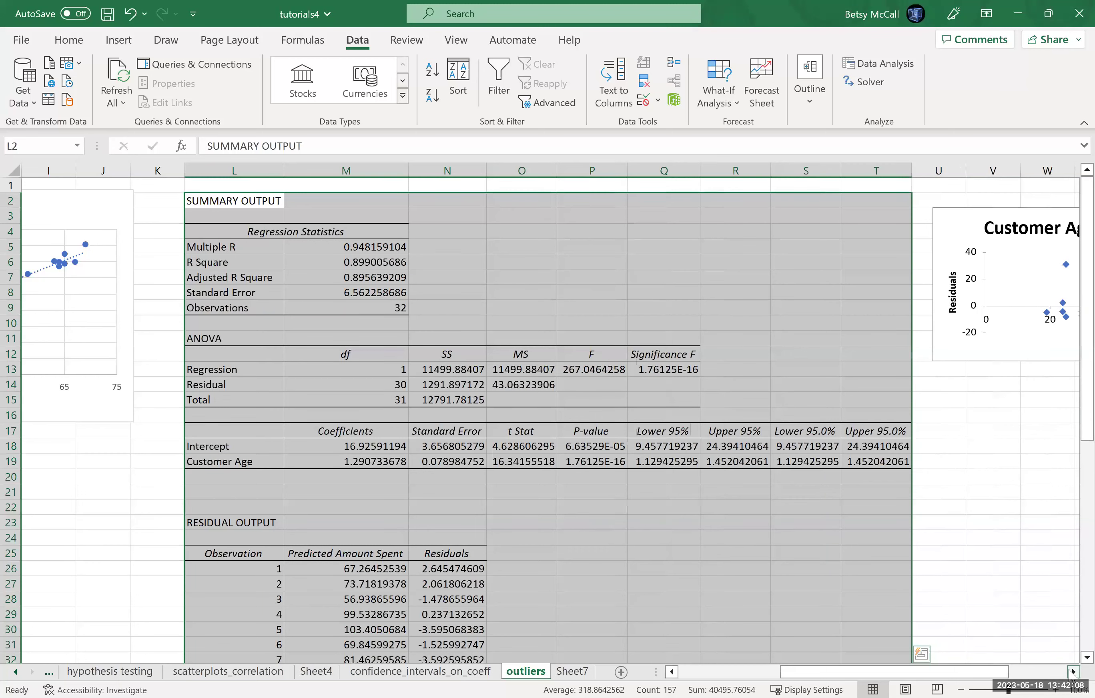
Enlarge the Customer Age Residual Plot by dragging its corner handle.
scroll(1067, 673, "right", 7)
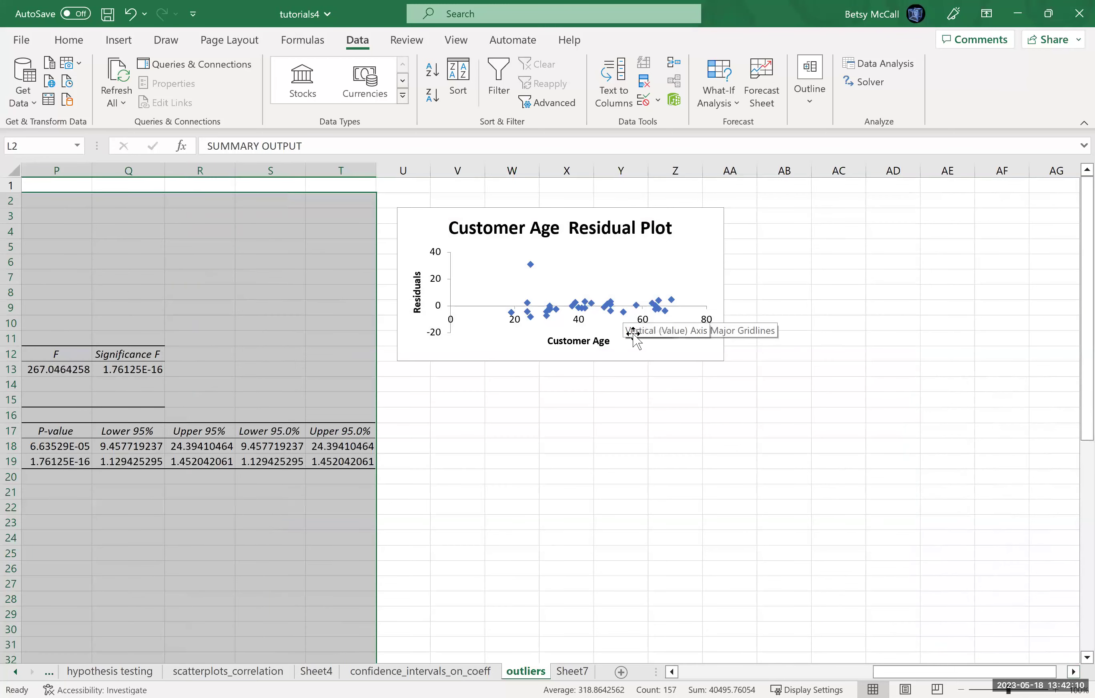
left_click(712, 358)
left_click_drag(724, 361, 854, 455)
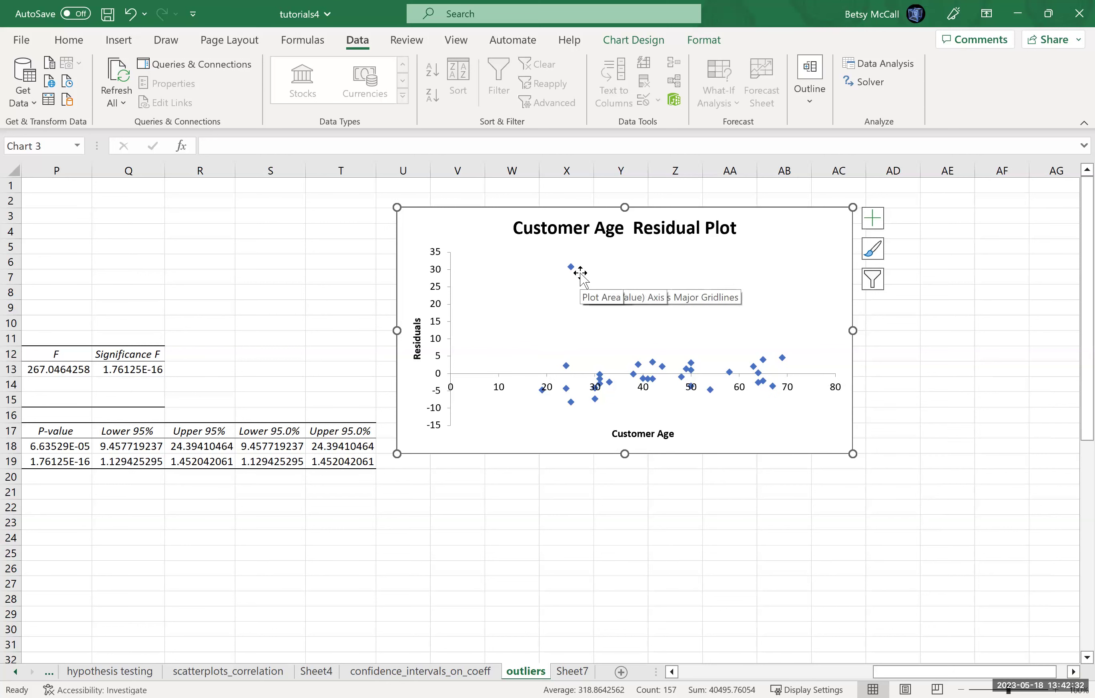
Inspect residual points, including the outlier at age 25 and the point at age 69.
mouse_move(569, 265)
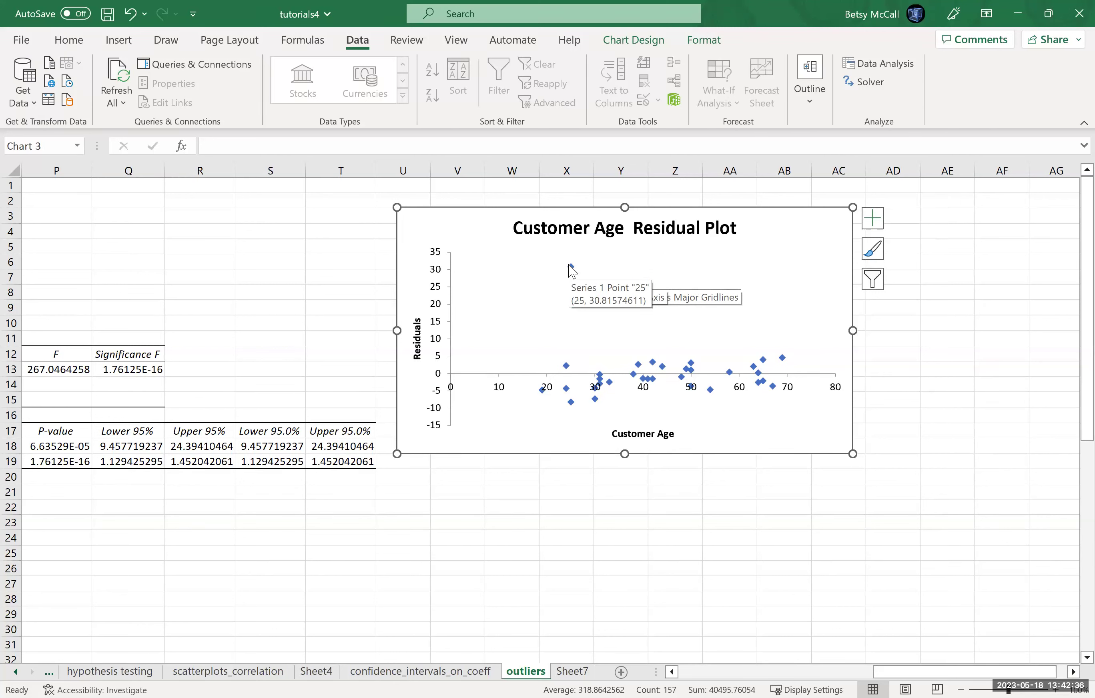
left_click(569, 268)
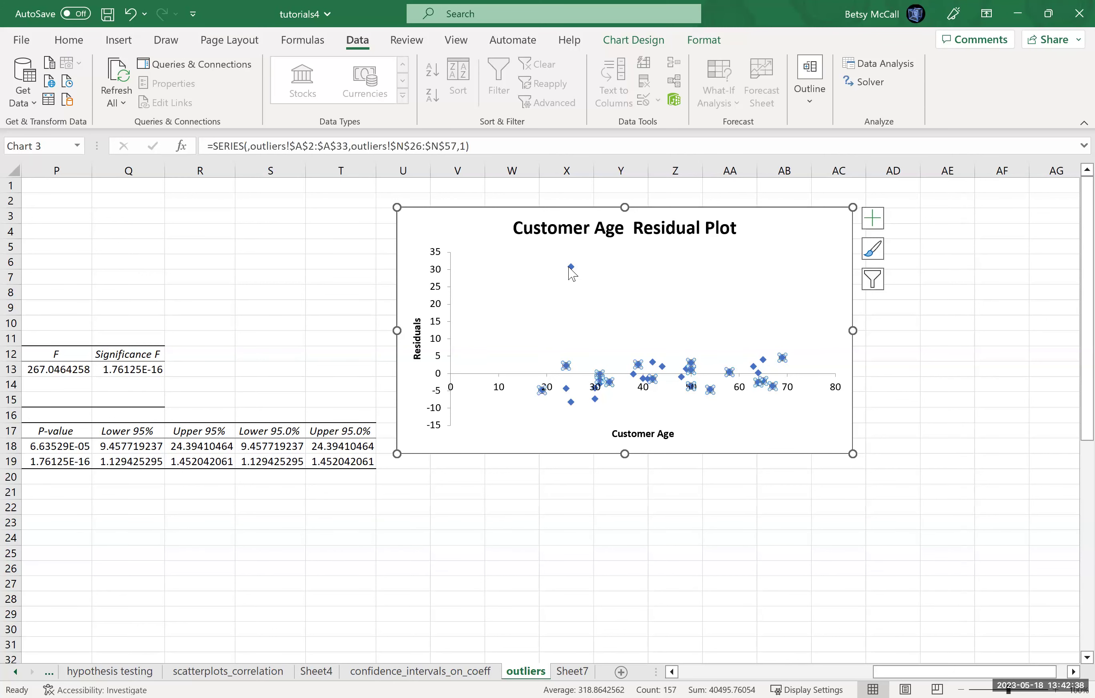
left_click(570, 268)
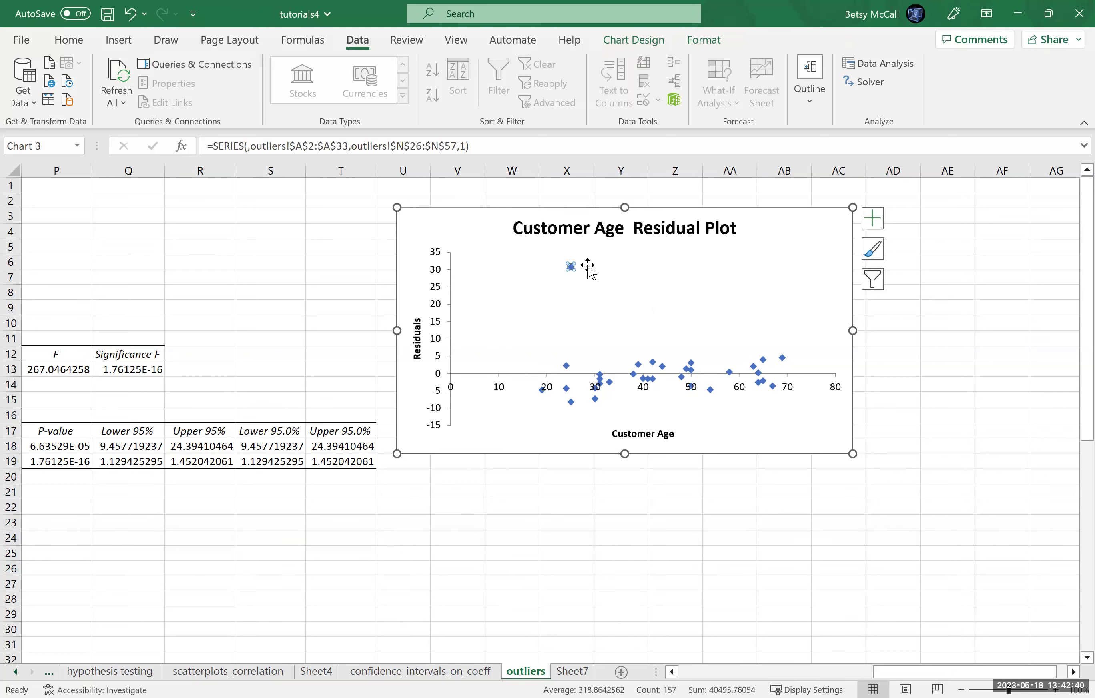
mouse_move(575, 268)
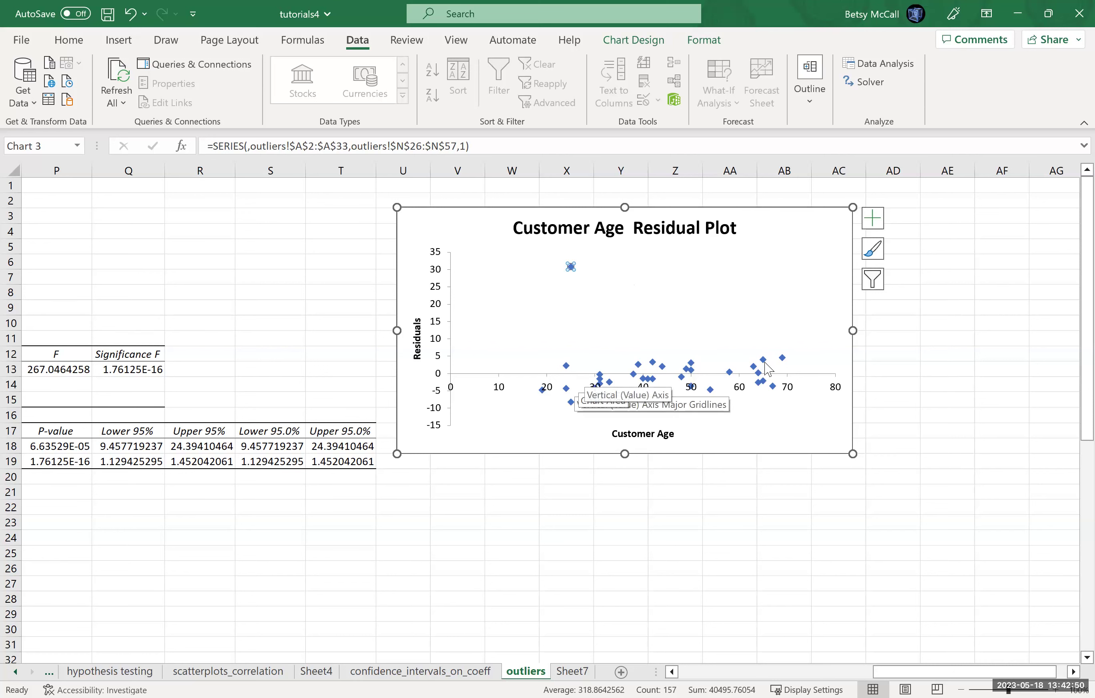
left_click(784, 359)
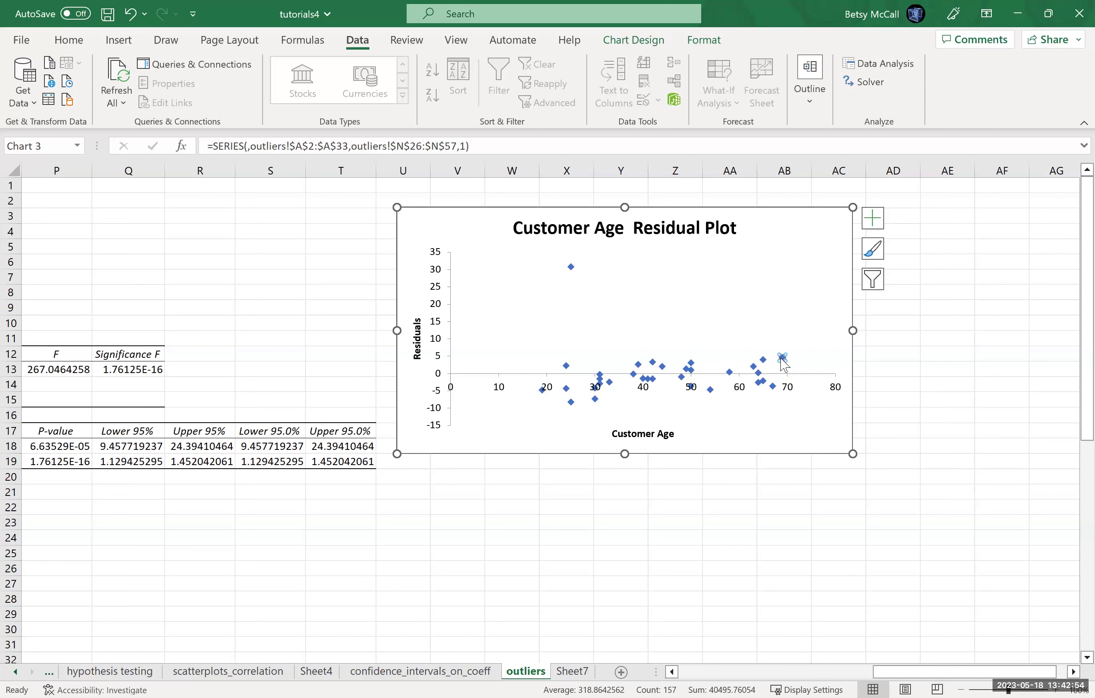
left_click(788, 363)
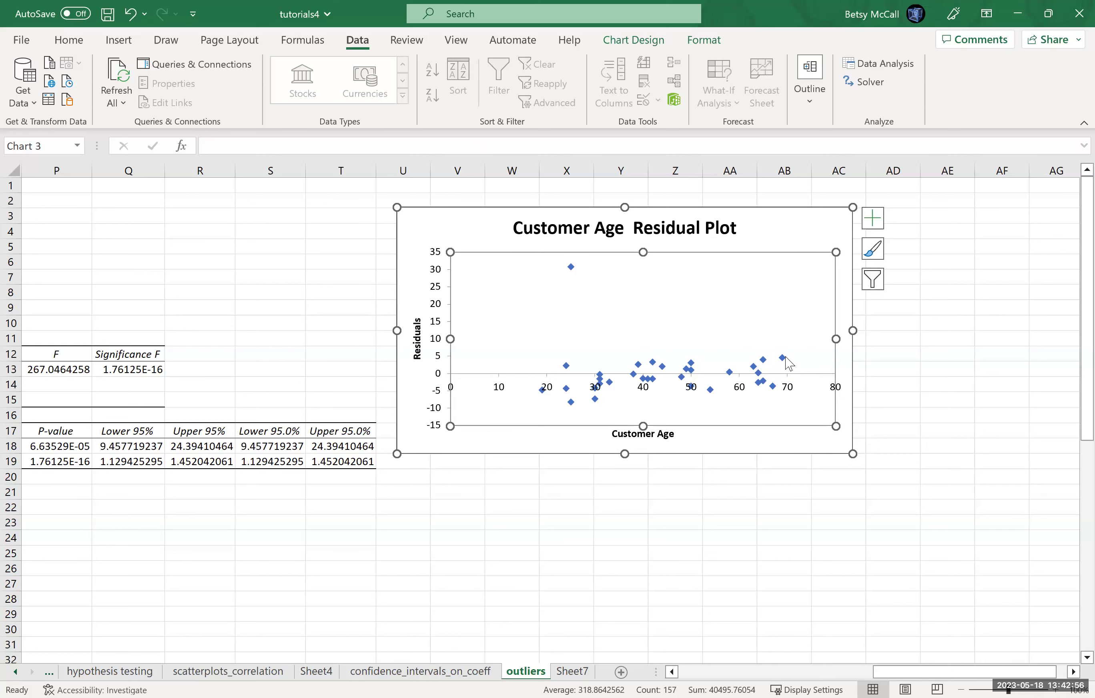
mouse_move(787, 363)
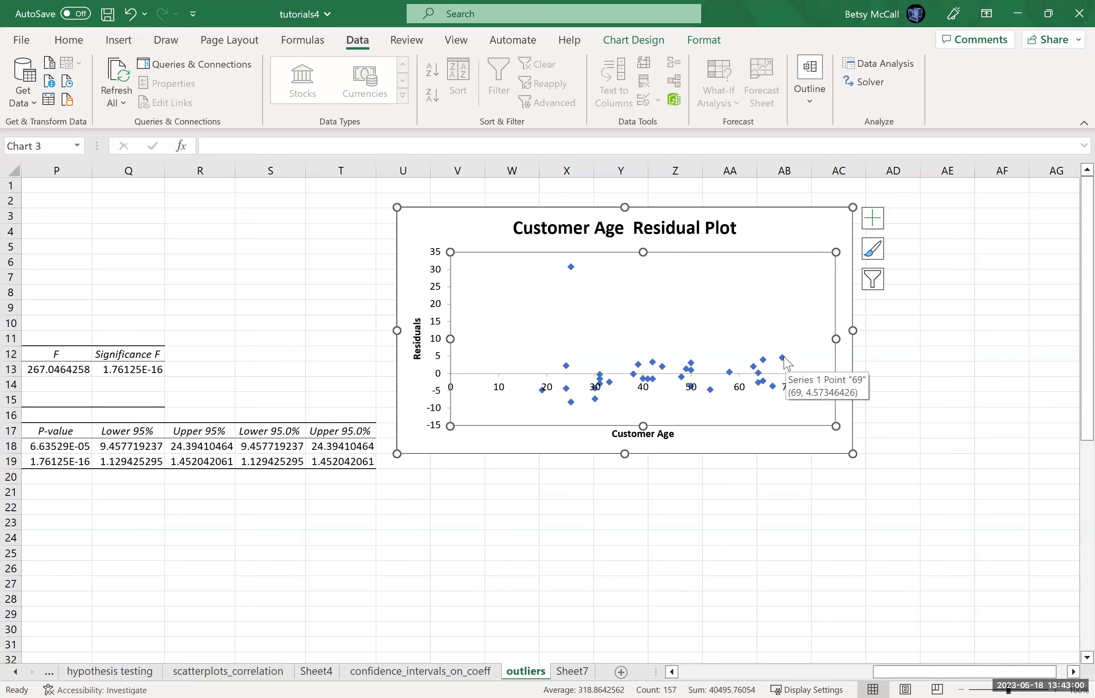
mouse_move(573, 405)
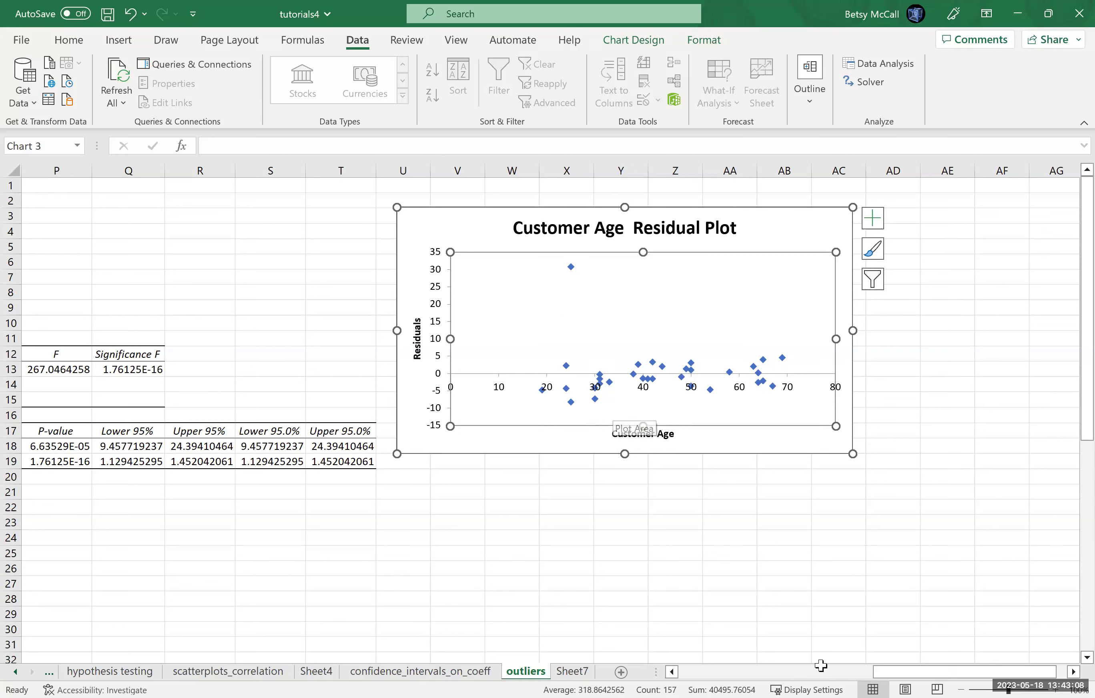
left_click_drag(883, 676, 742, 667)
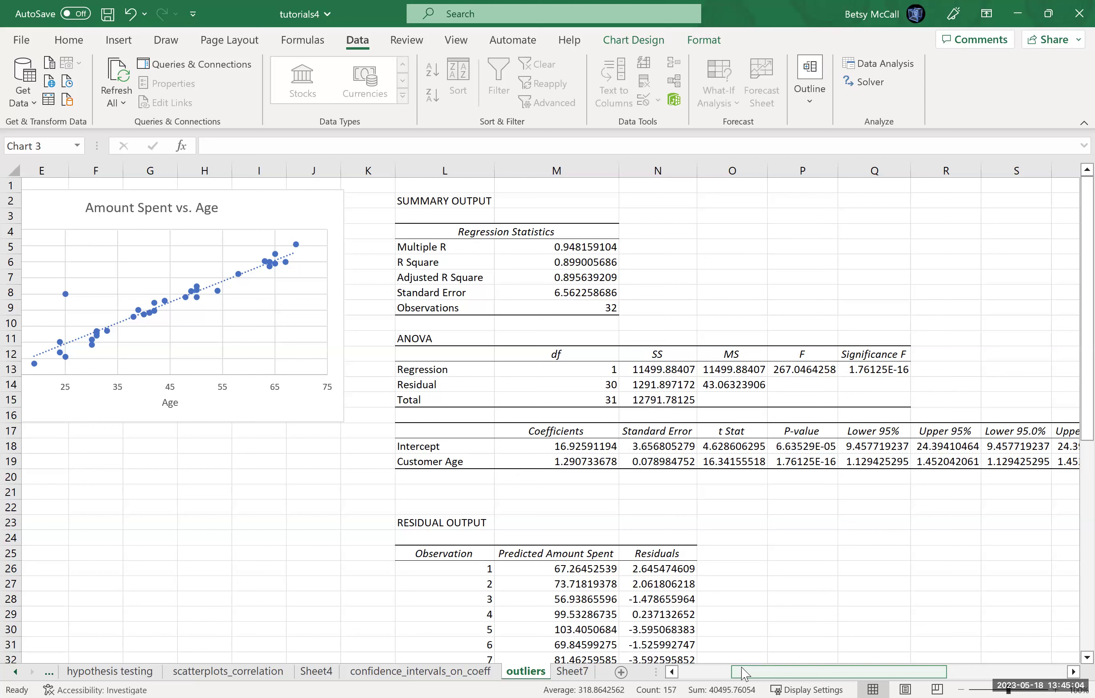
Add an 'Outlier' heading in cell O25 beside the residual output.
left_click(1073, 673)
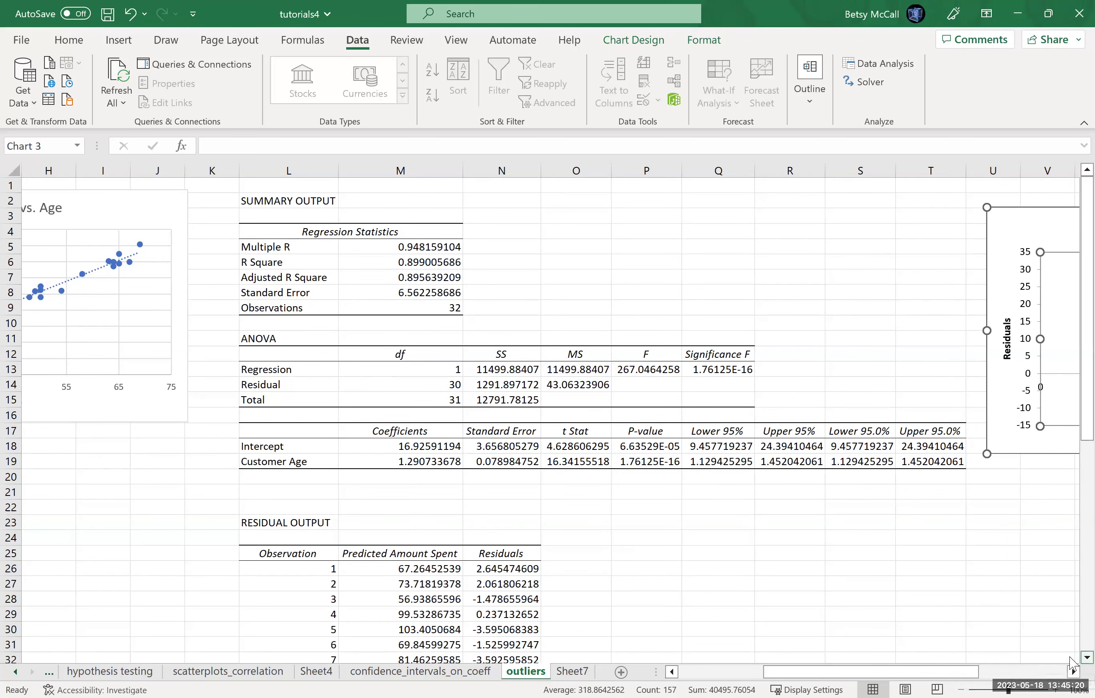
scroll(1021, 649, "down", 1)
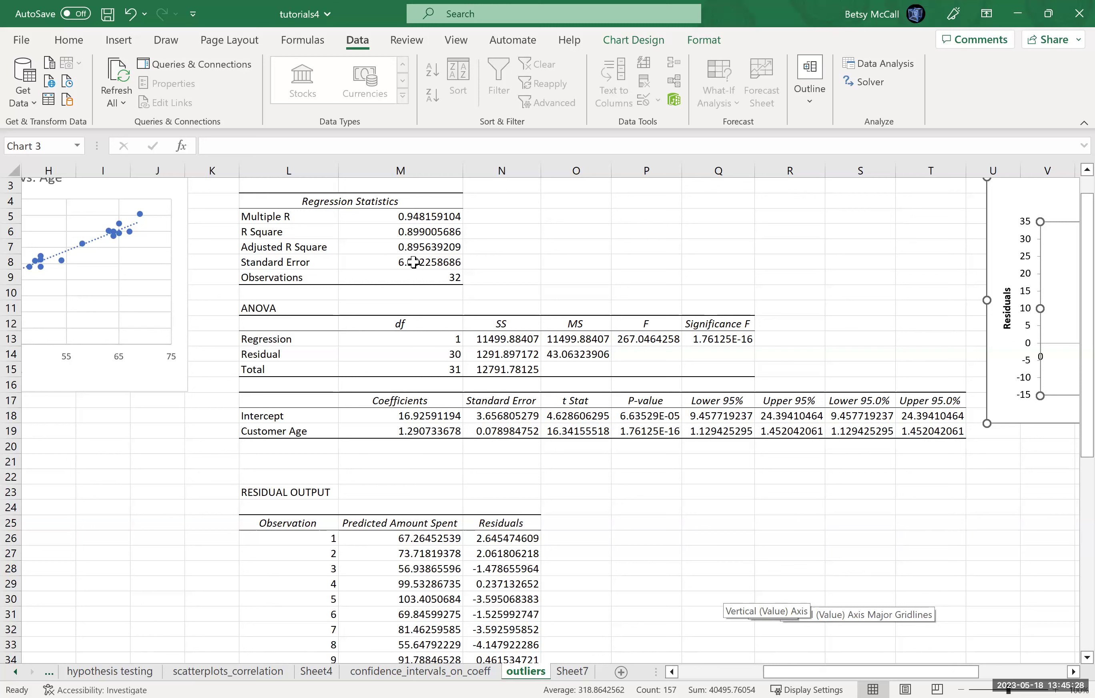
left_click(585, 525)
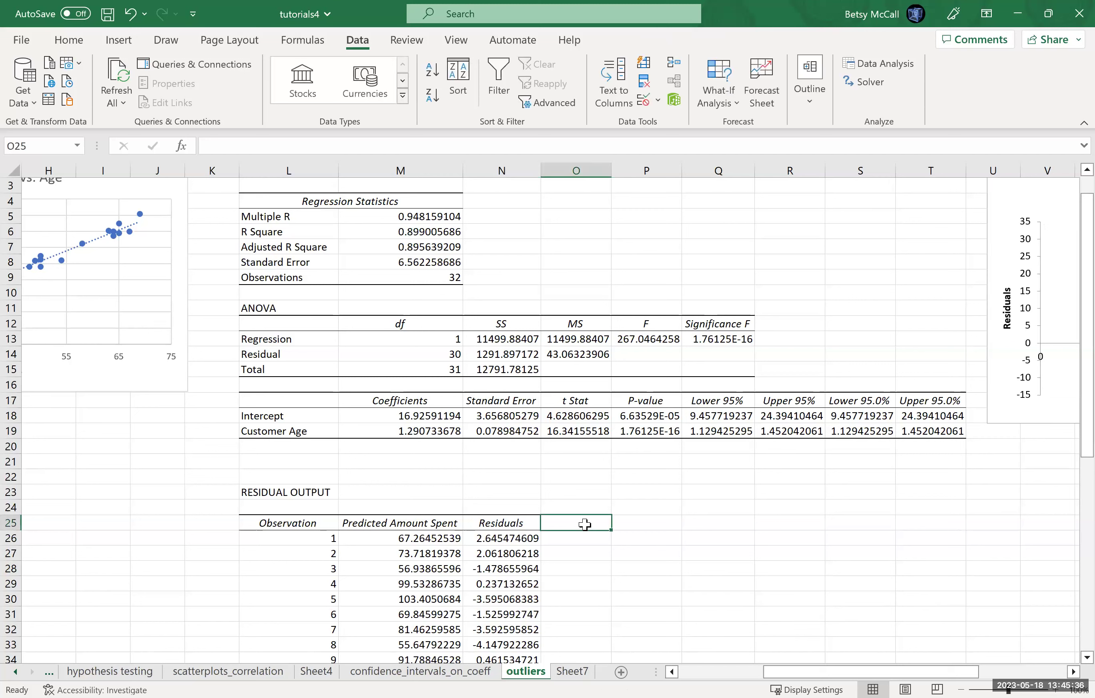
type("Outlier")
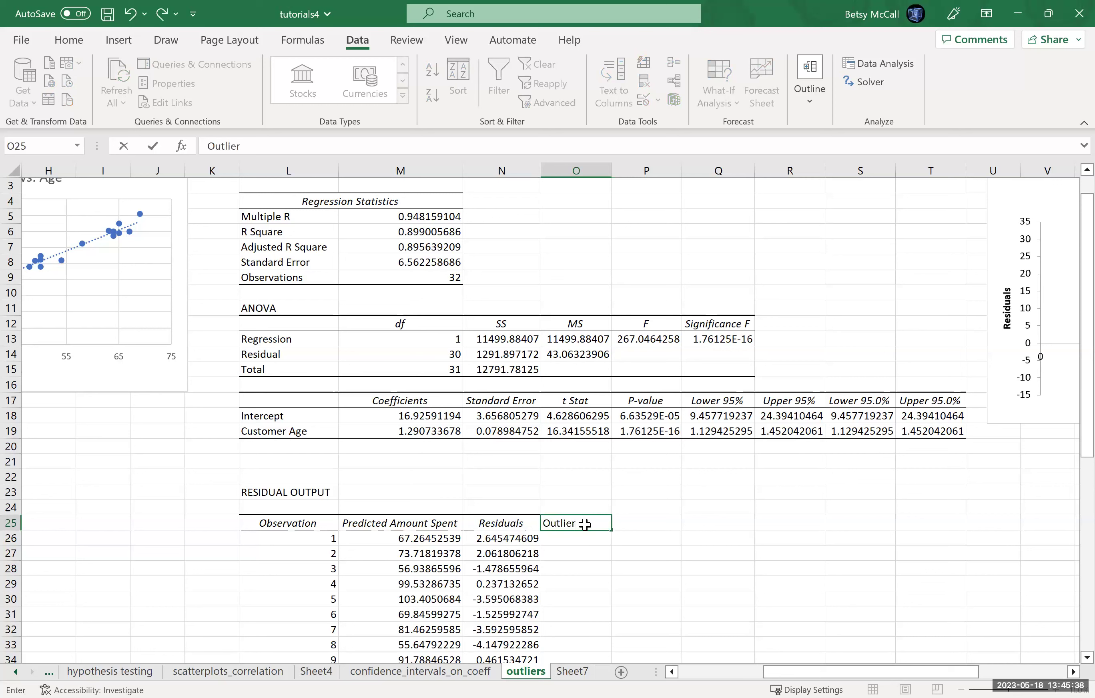
key("Return")
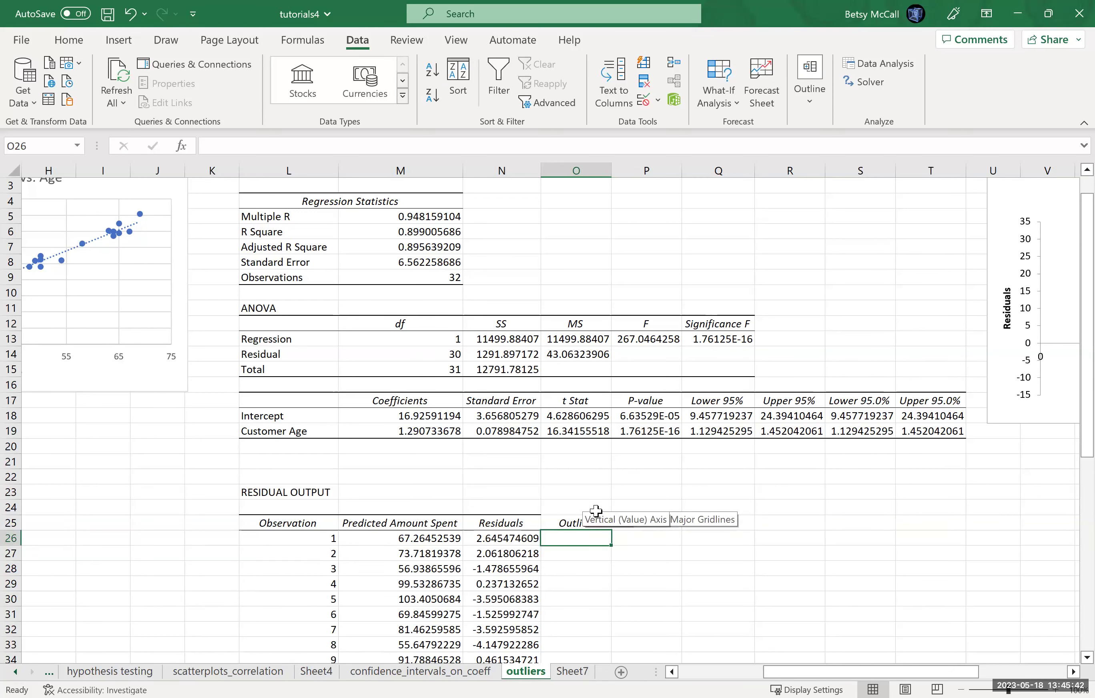
Add an 'Extreme Outlier' heading in P25 and autofit column P to fit it.
left_click(656, 523)
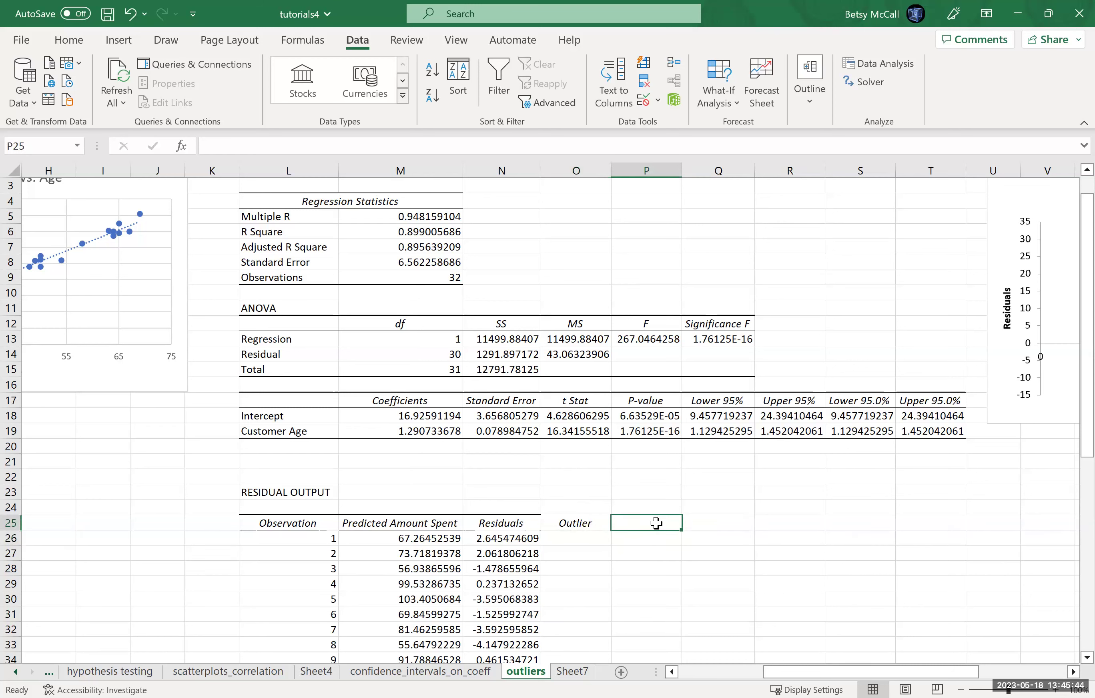
type("Extre")
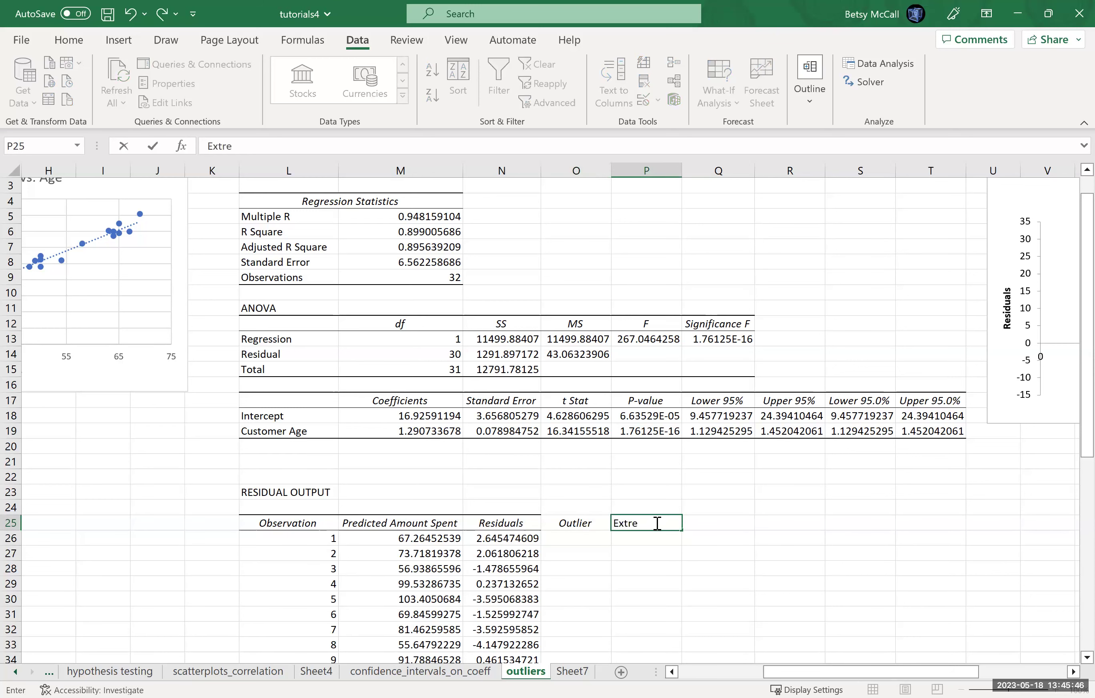
type("me Outlier")
key("Return")
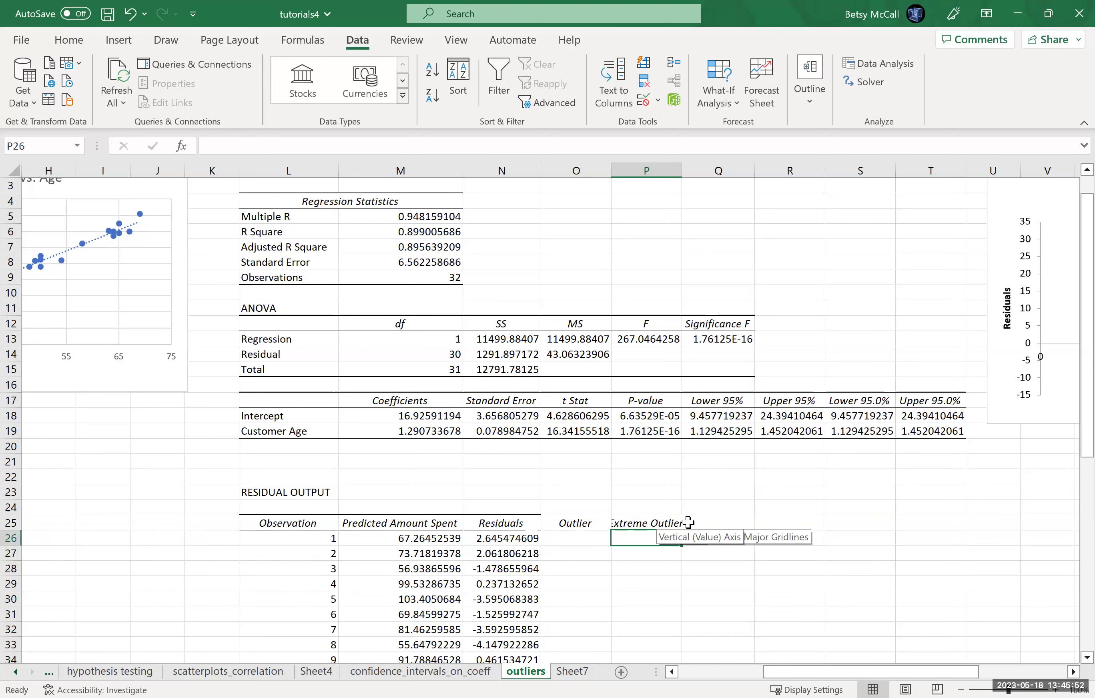
left_click(677, 170)
double_click(682, 171)
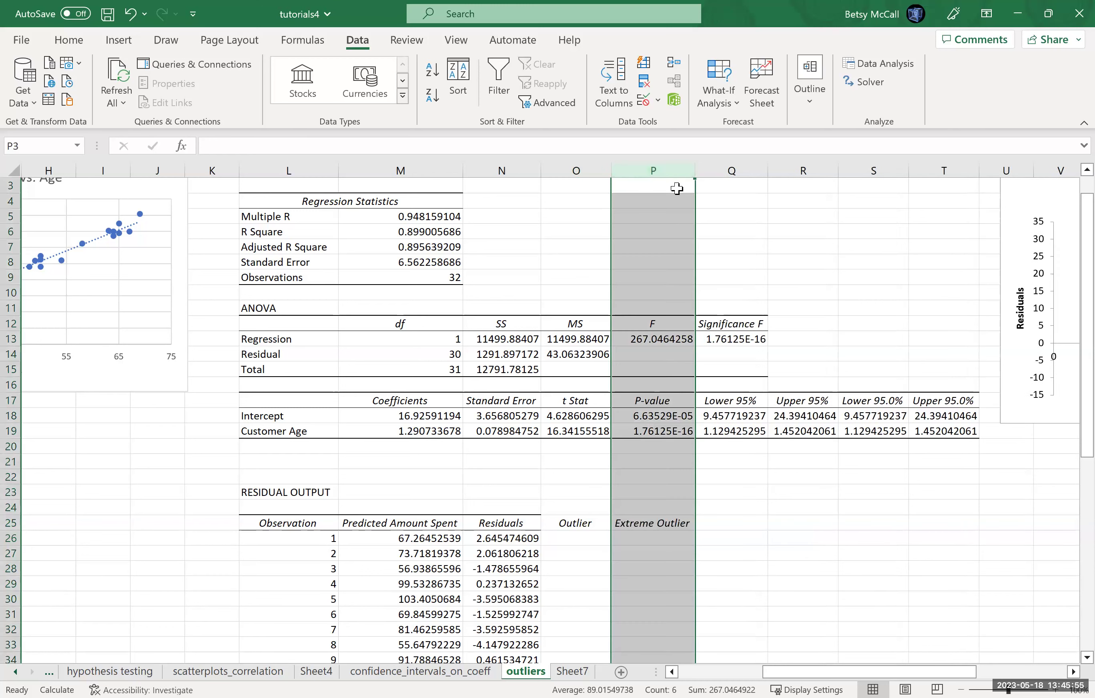
left_click(560, 536)
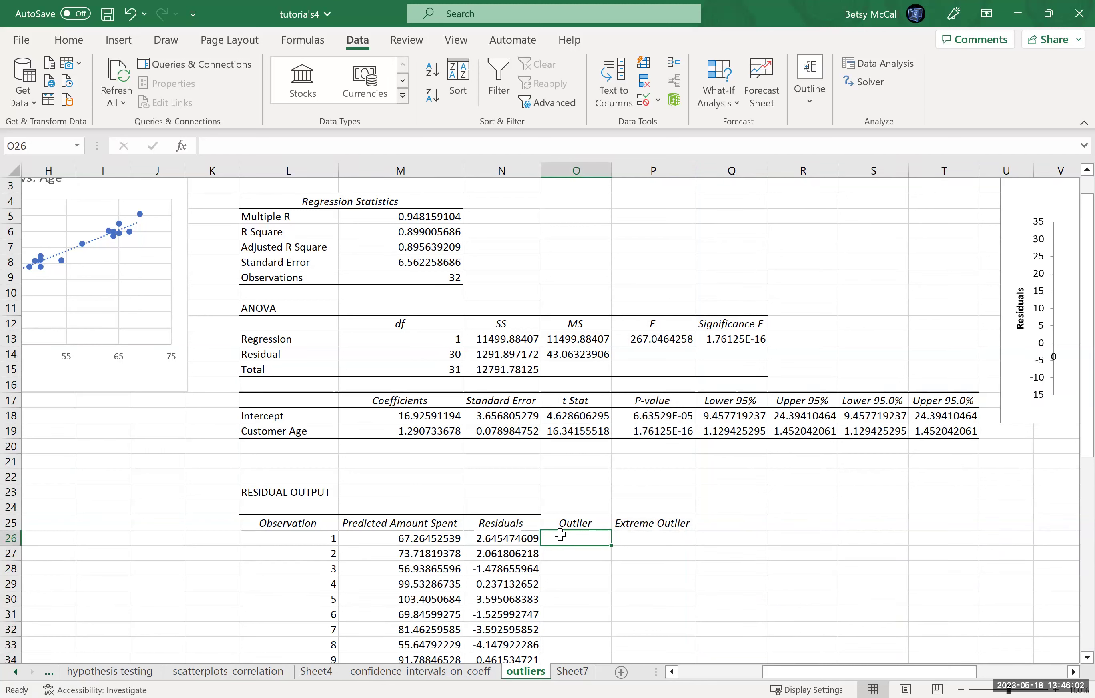
Enter =IF(ABS(N26)>2*$M$8,1,0) in O26 to flag residuals beyond twice the standard error.
type("=")
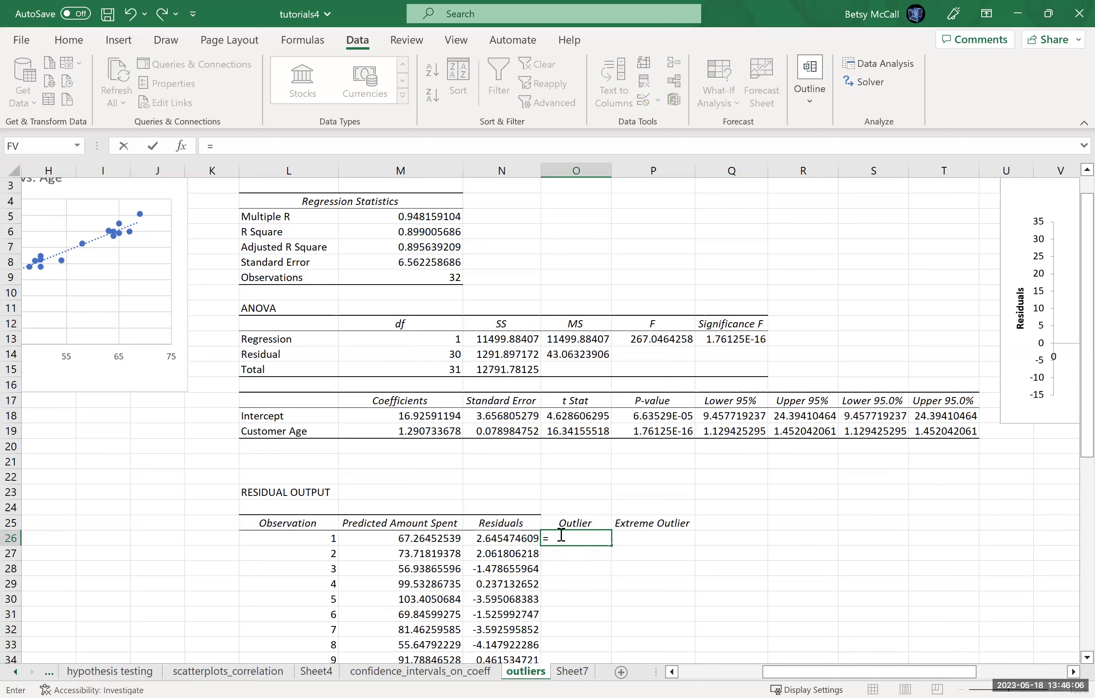
type("IF(")
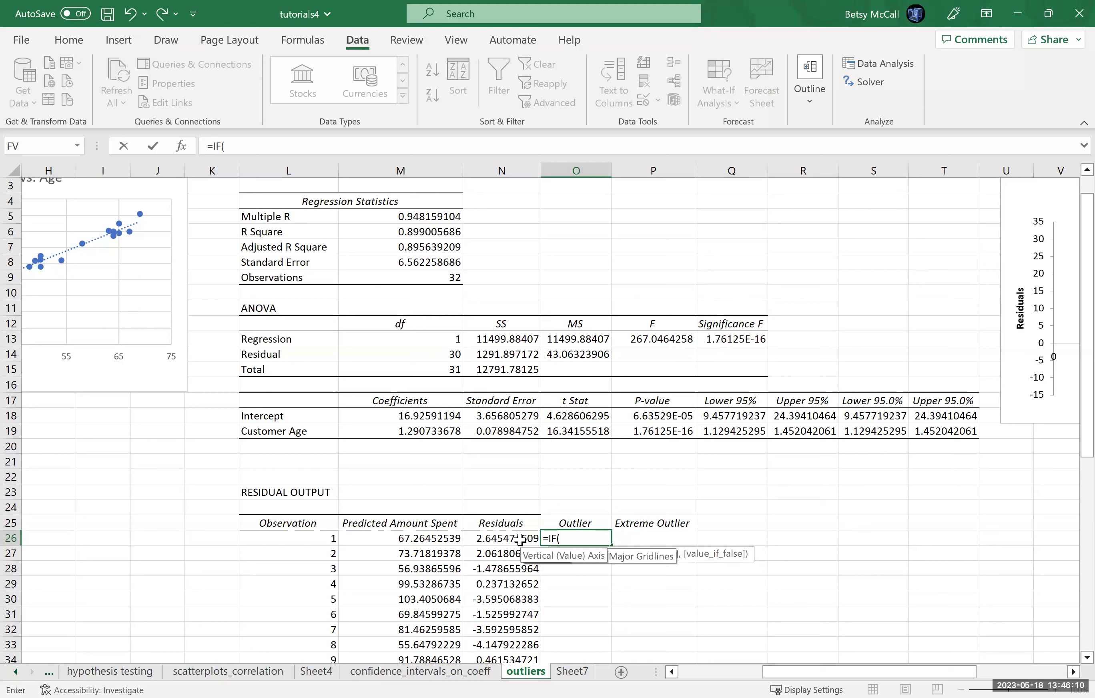
type("ABS(")
left_click(518, 538)
type(")")
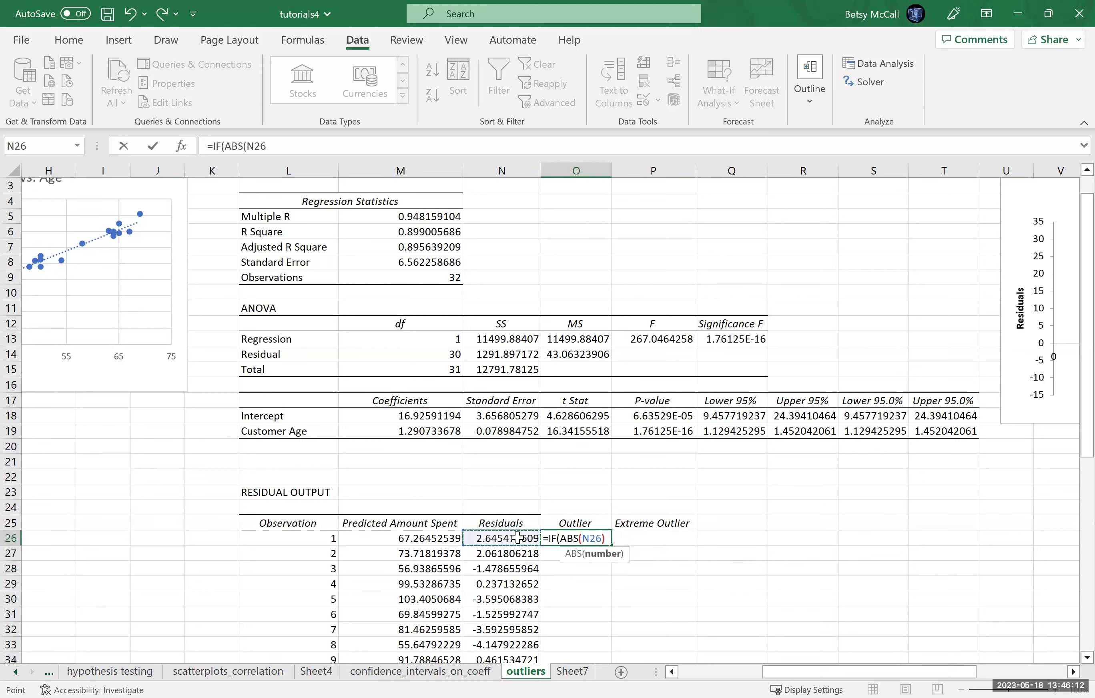
type(">")
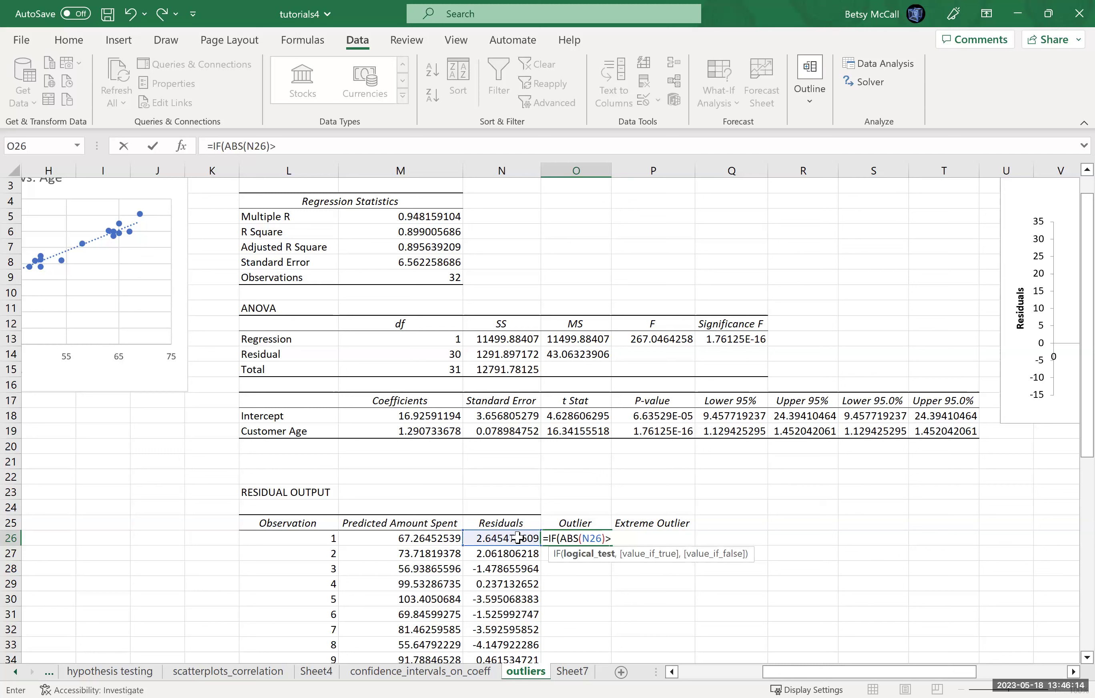
type("2*")
left_click(441, 261)
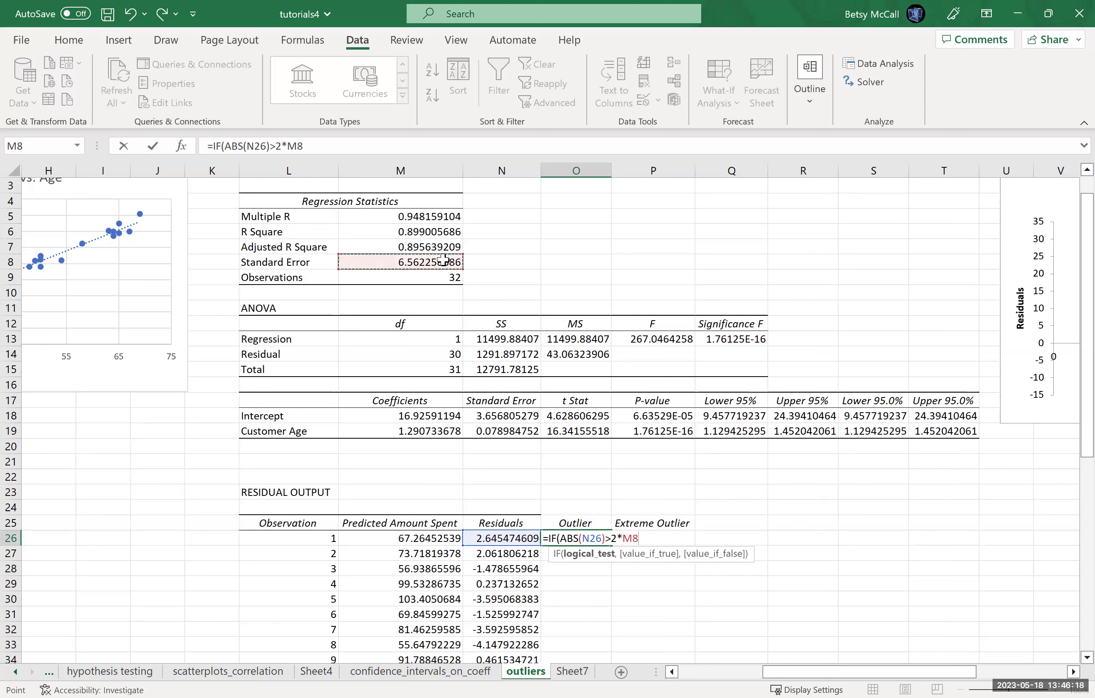
left_click(288, 146)
type("$")
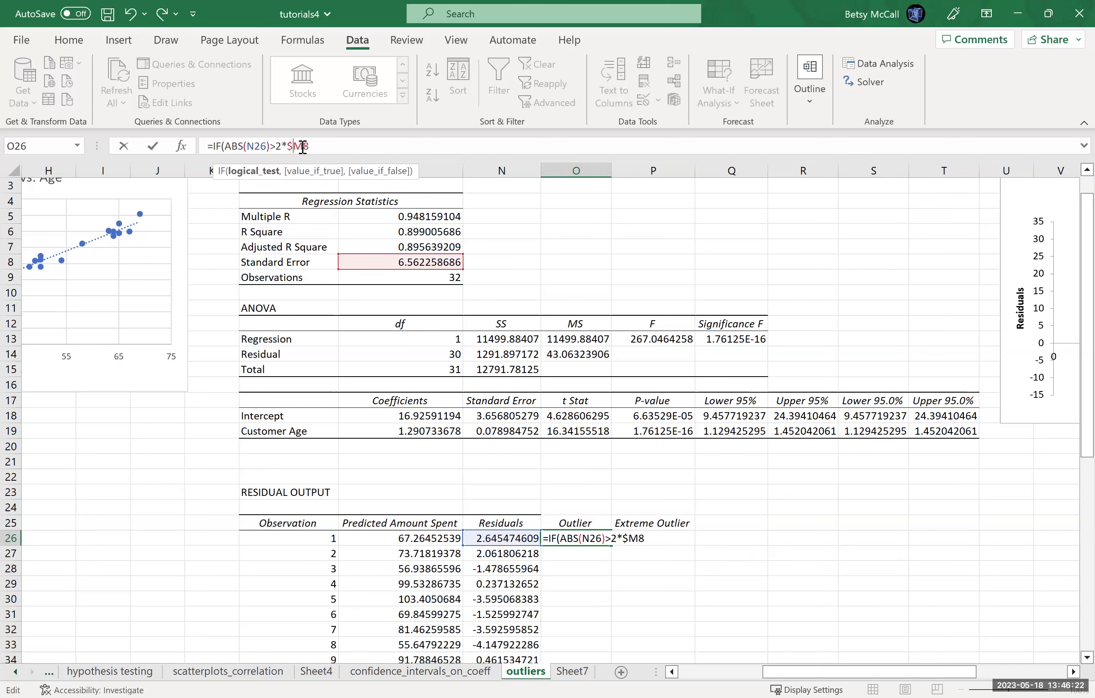
left_click(302, 147)
type("$8,1")
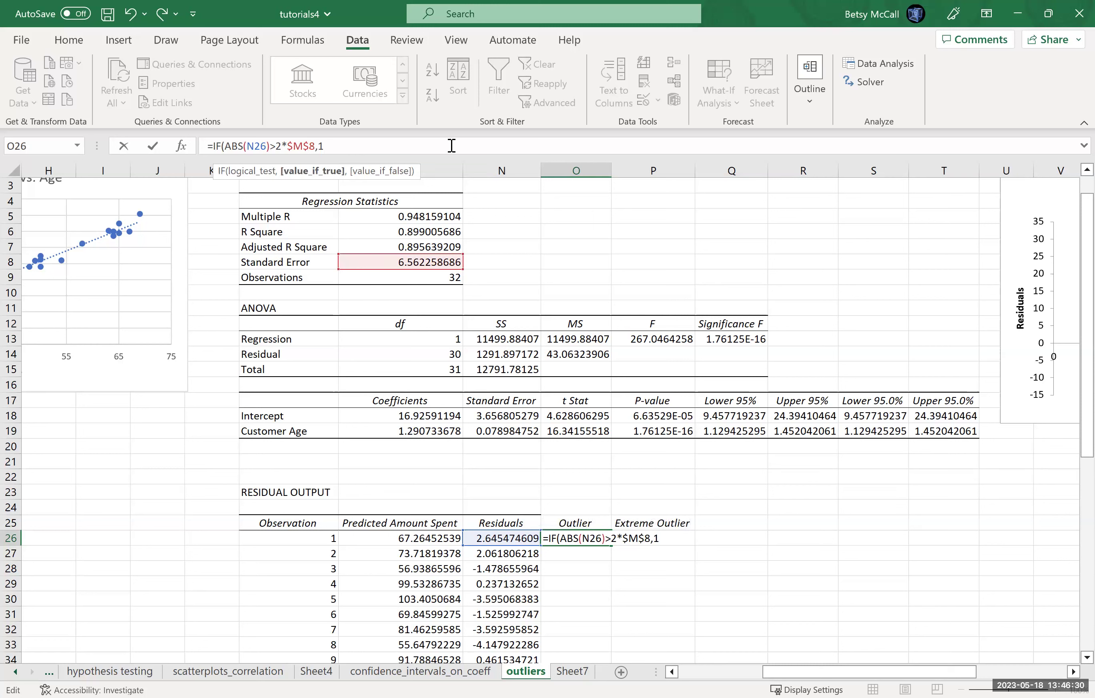
type(",0)")
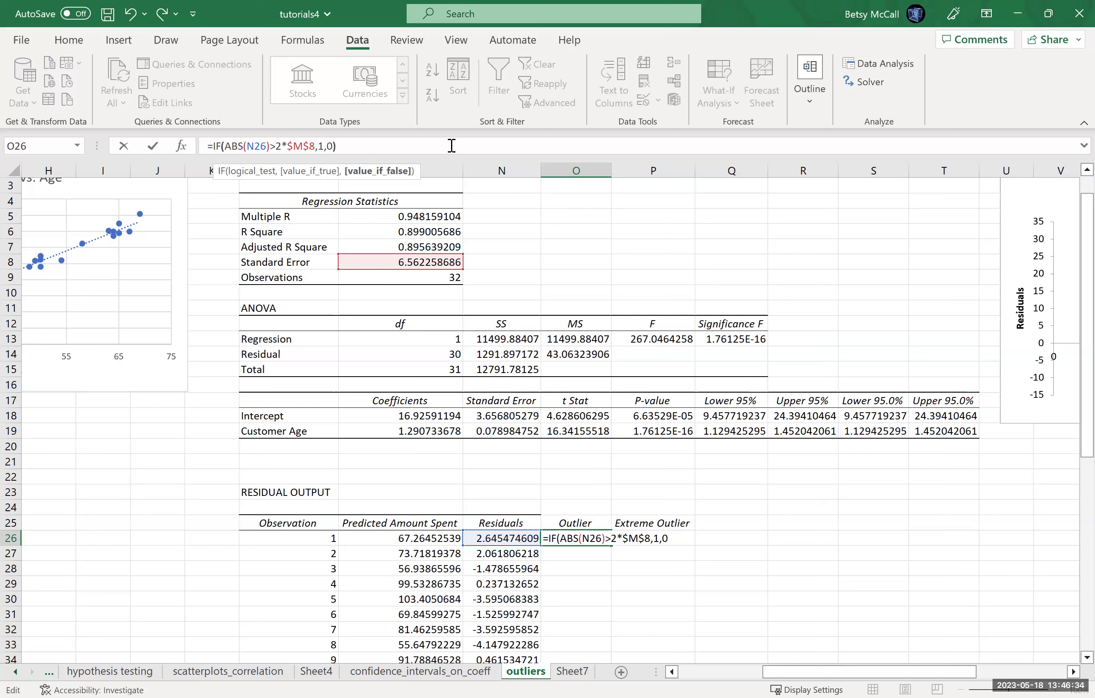
key("Return")
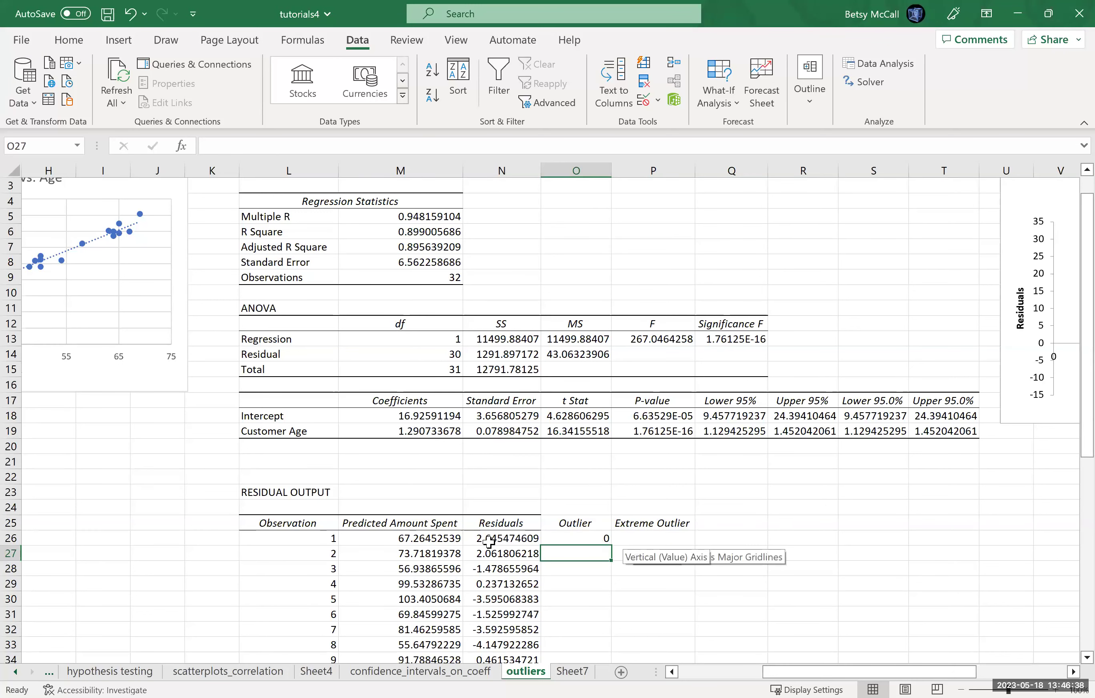
Fill the O26 outlier formula down column O to O57.
key("Up")
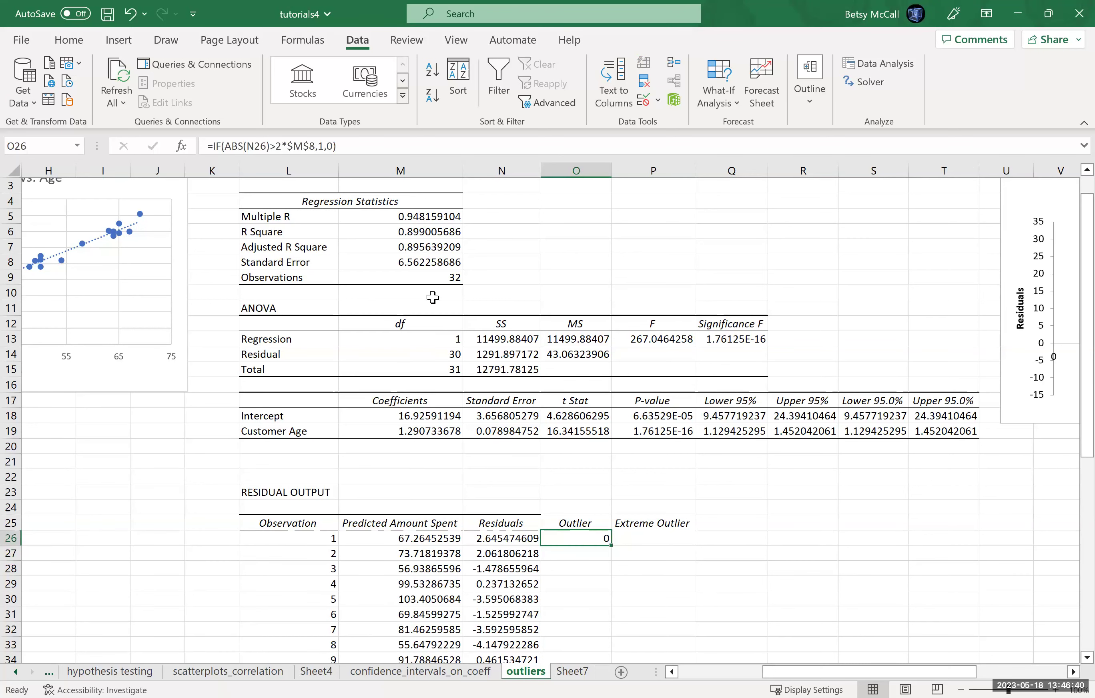
left_click_drag(607, 546, 637, 641)
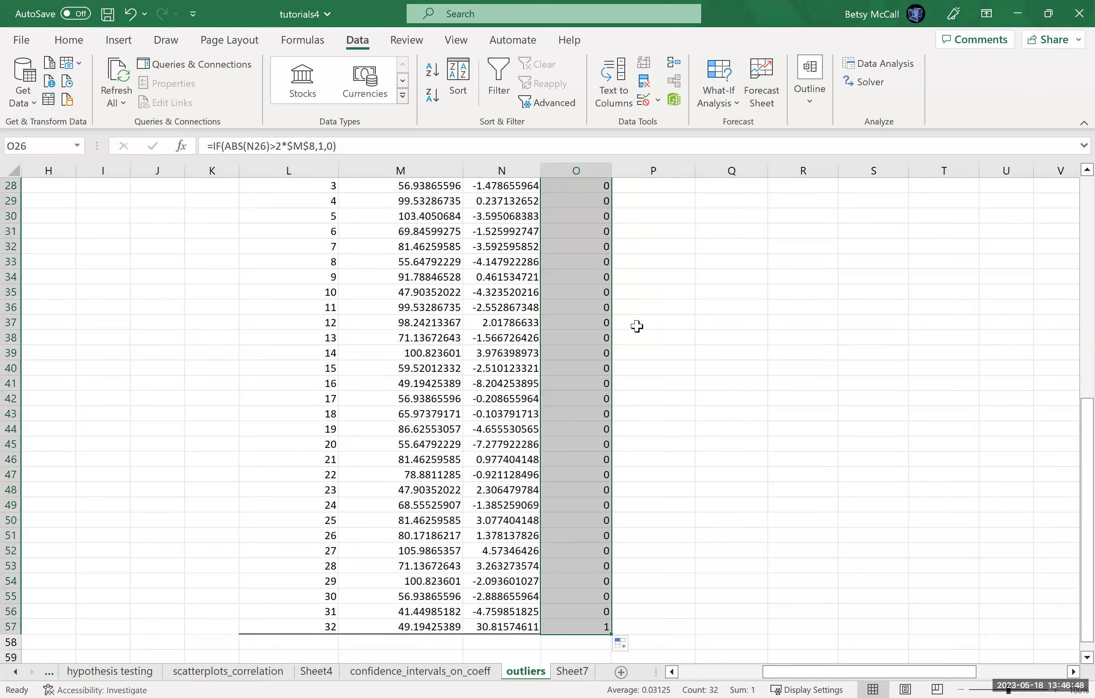
mouse_move(1074, 600)
left_mouse_down()
mouse_move(1069, 557)
mouse_move(1075, 604)
left_mouse_up()
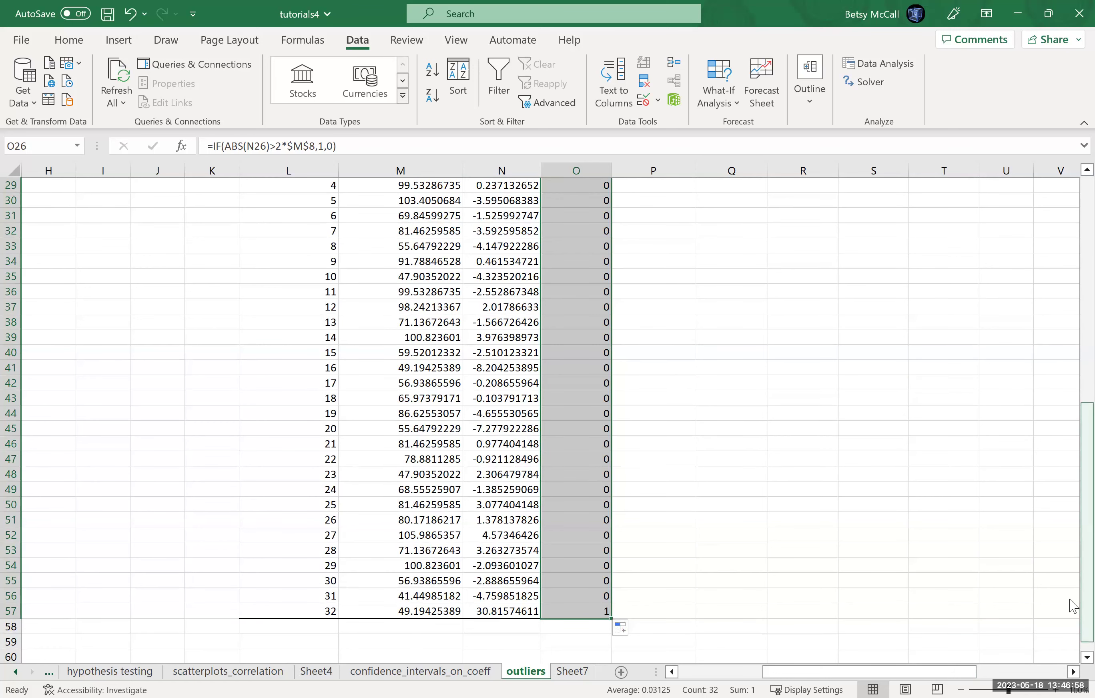
scroll(581, 566, "up", 9)
left_click(580, 568)
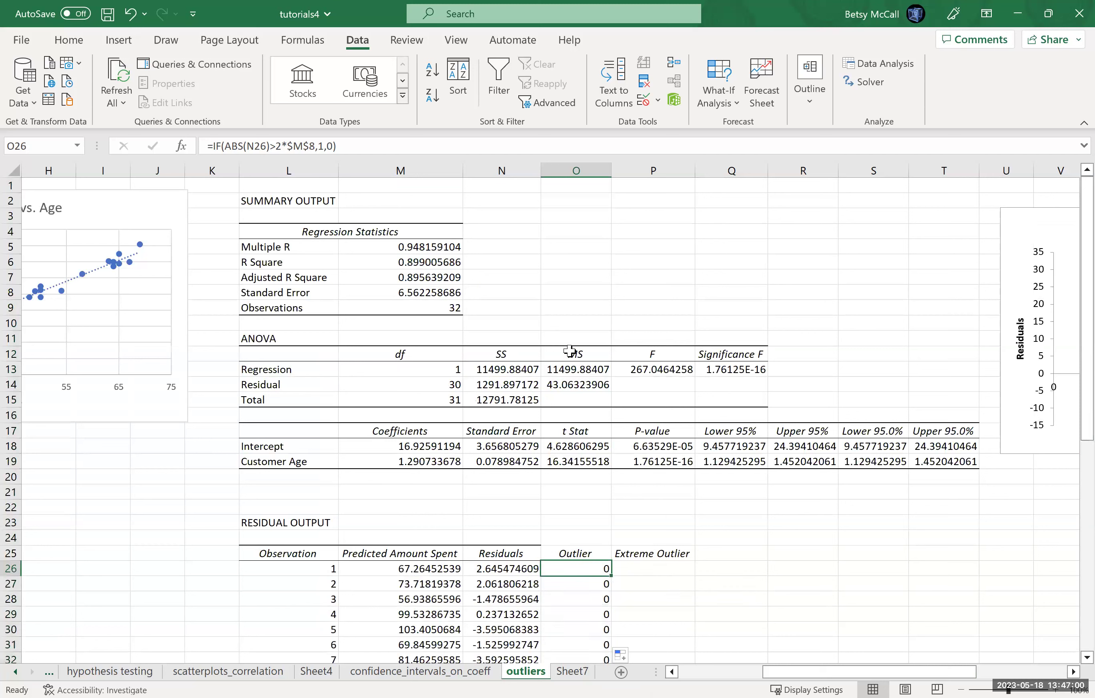
Copy the O26 formula into P26 and change it to =IF(ABS(N26)>3*$M$8,1,0).
left_click_drag(356, 154, 208, 148)
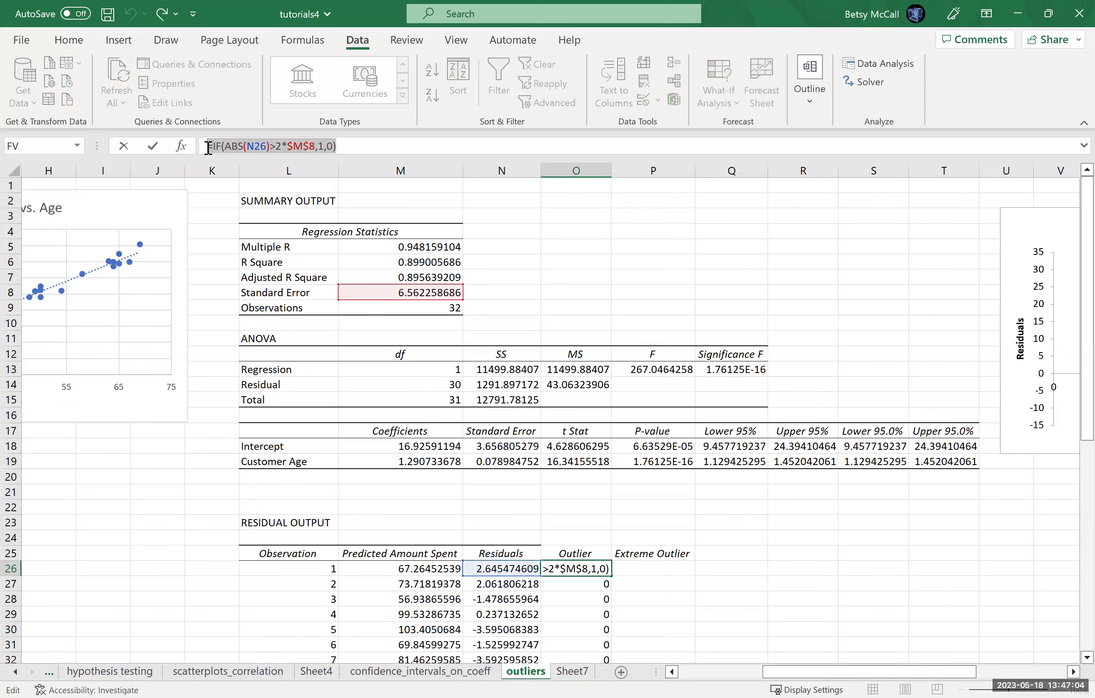
left_click(681, 573)
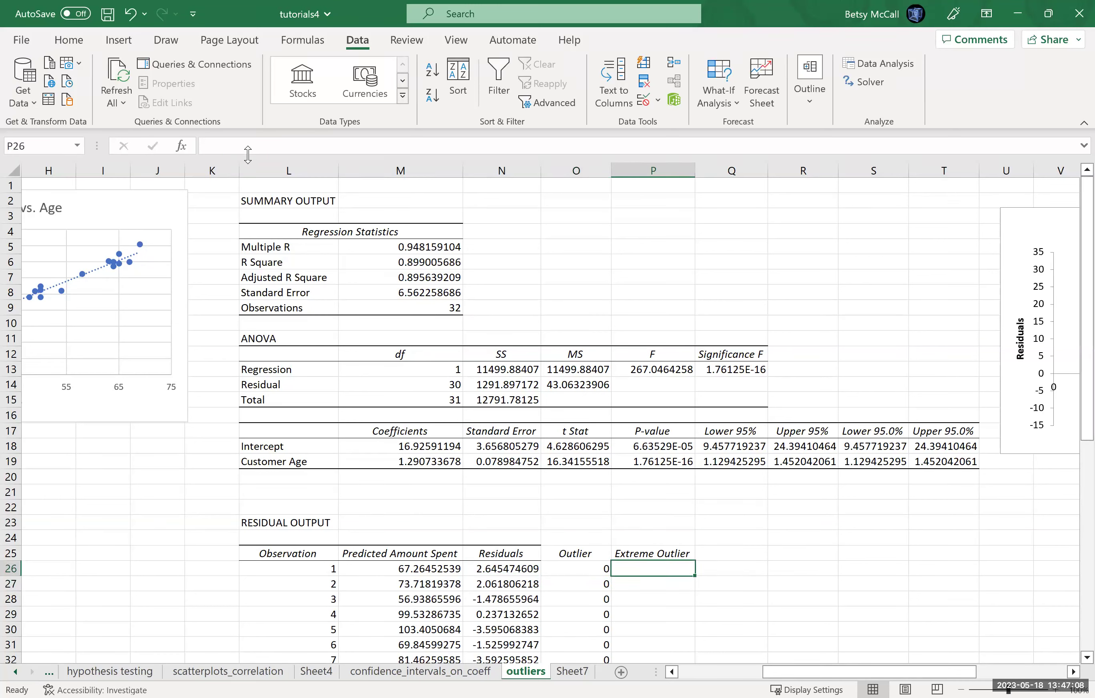
key("ctrl+v")
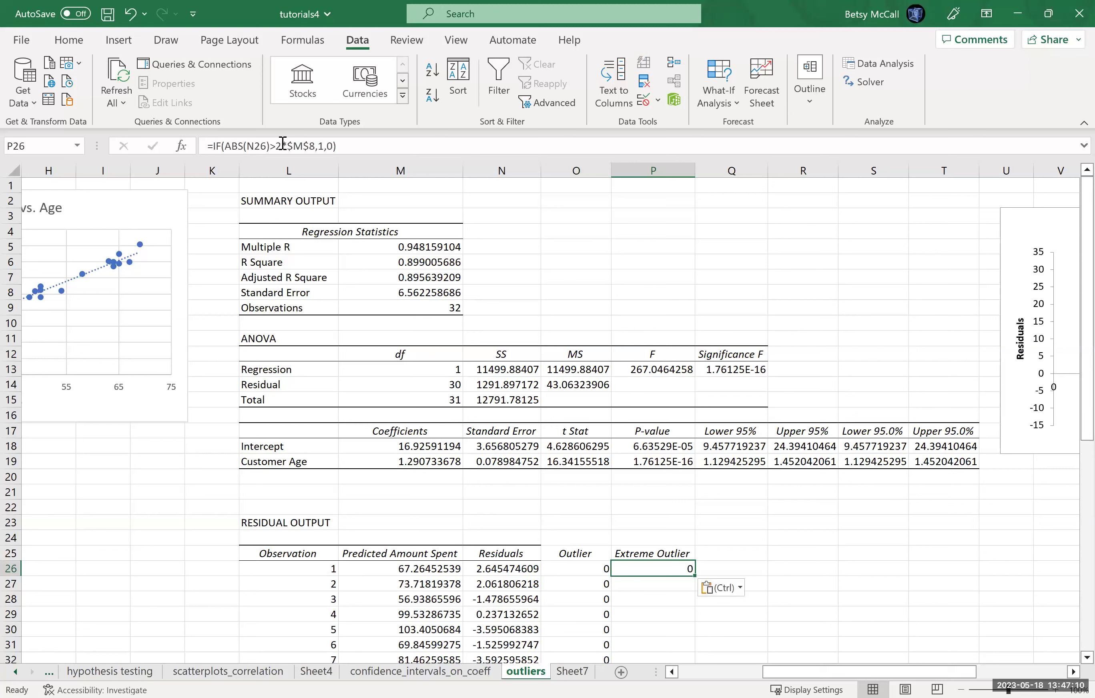
left_click(283, 143)
key("BackSpace")
type("3")
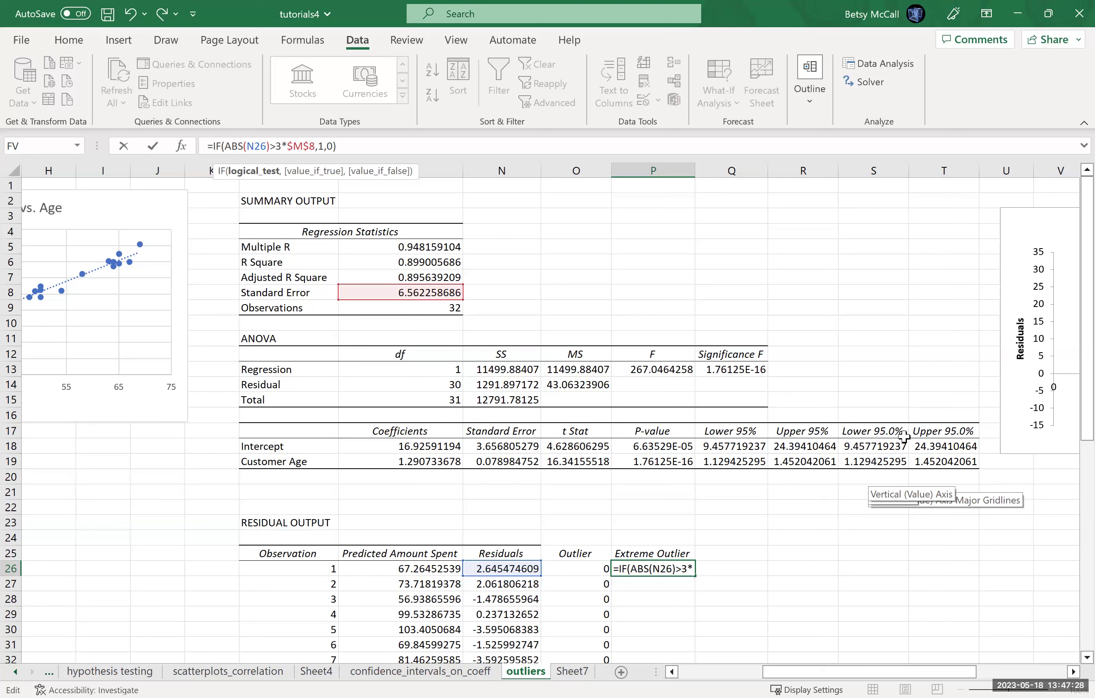
key("Return")
Fill the P26 extreme outlier formula down column P to P57.
left_click(679, 571)
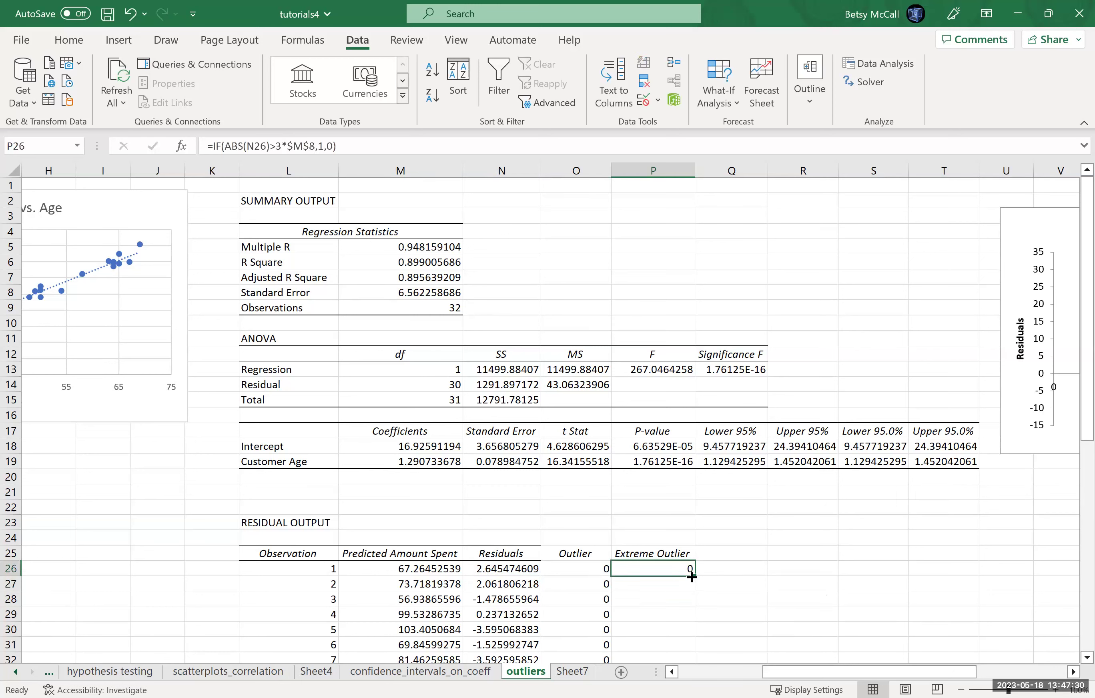
left_click_drag(691, 578, 680, 633)
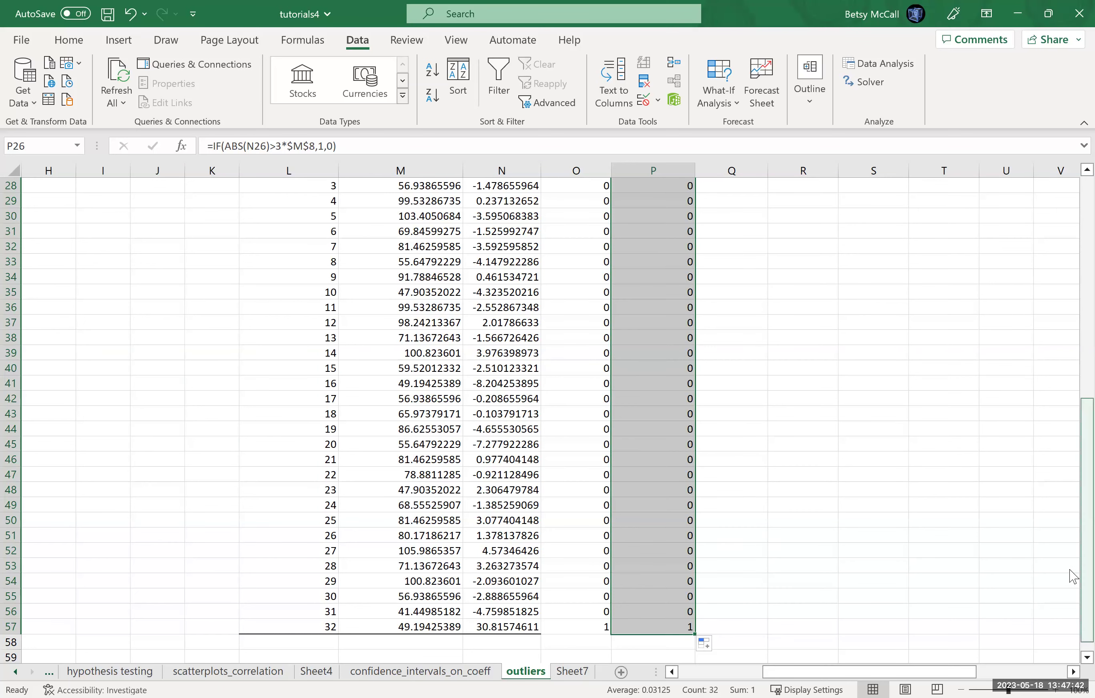
left_click_drag(1073, 577, 1073, 489)
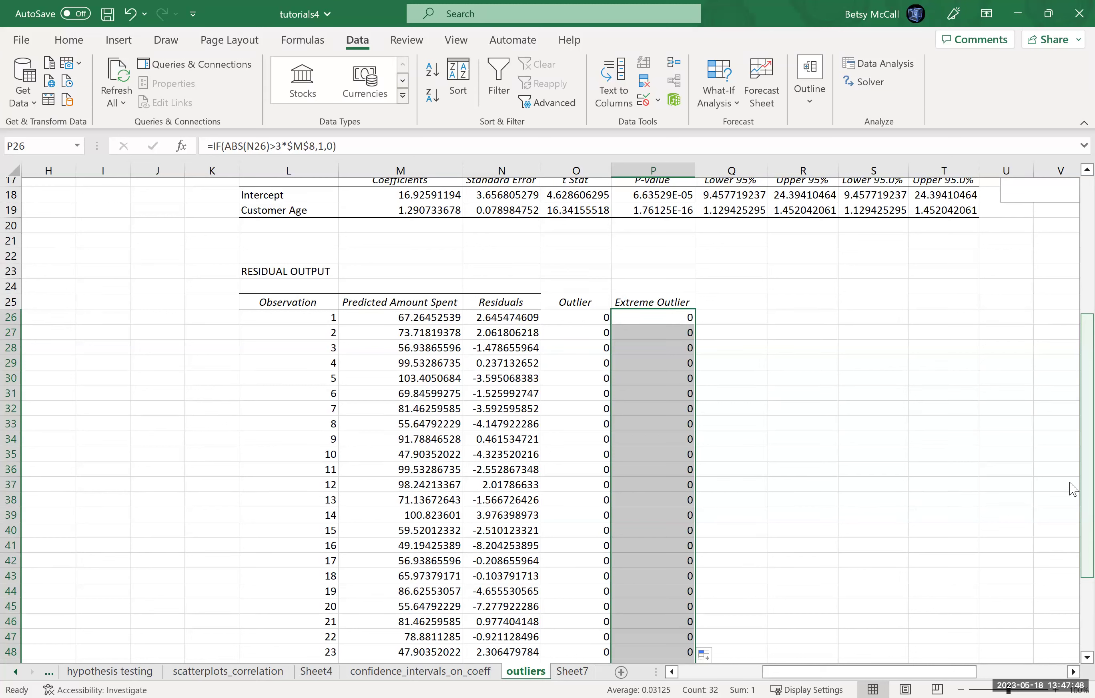
left_click_drag(1073, 489, 1073, 414)
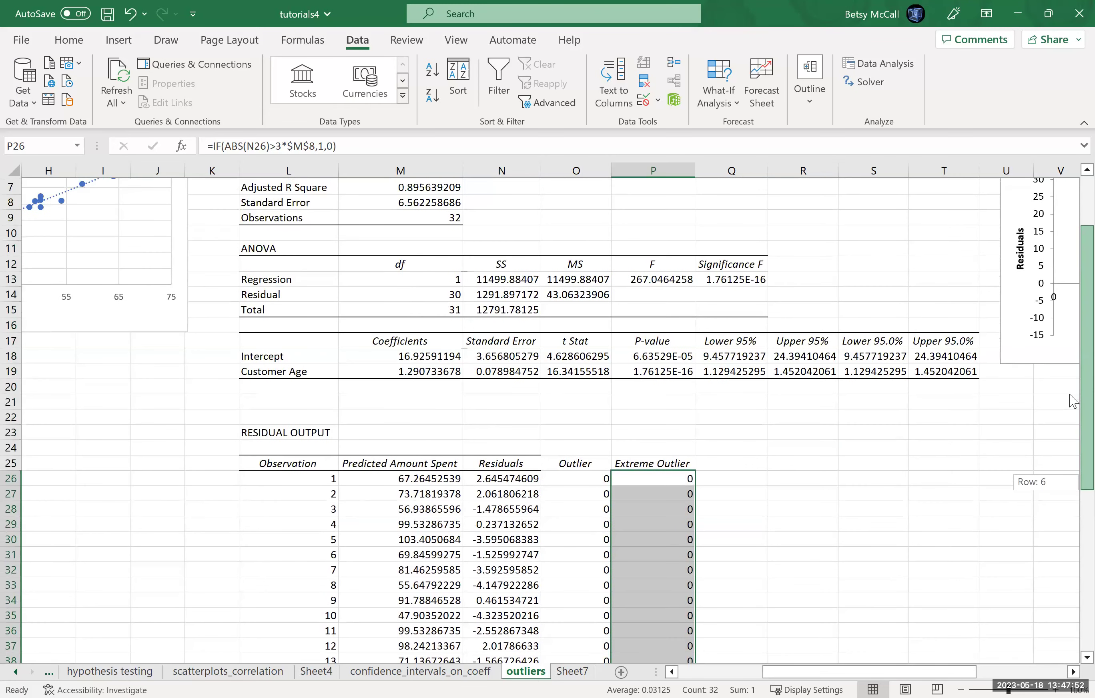
scroll(1074, 409, "down", 1)
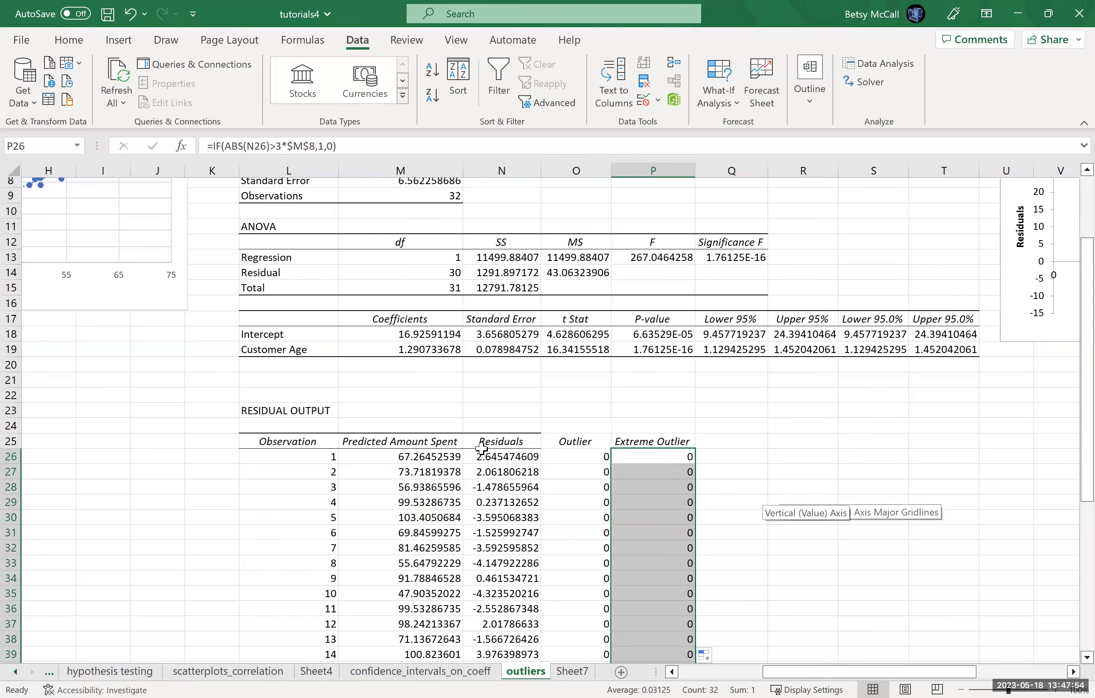
Select the Residuals column down to the last residual and insert a Box & Whisker chart from All Charts.
left_click(507, 442)
left_click_drag(513, 560, 517, 637)
key("ctrl+shift+Down")
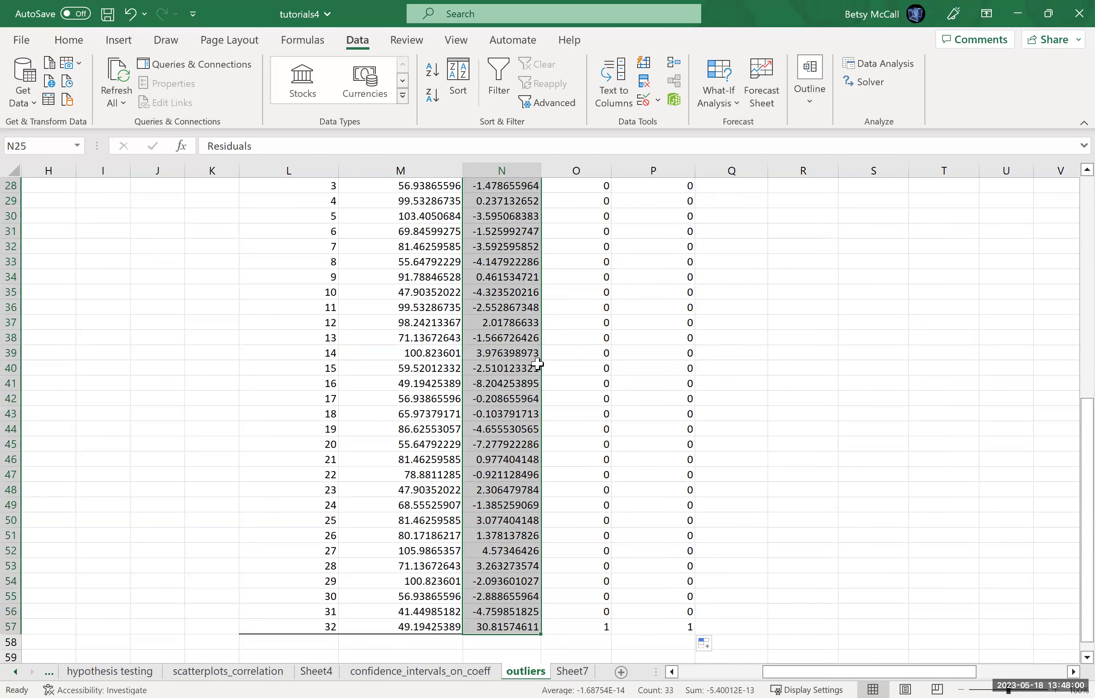
left_click(116, 44)
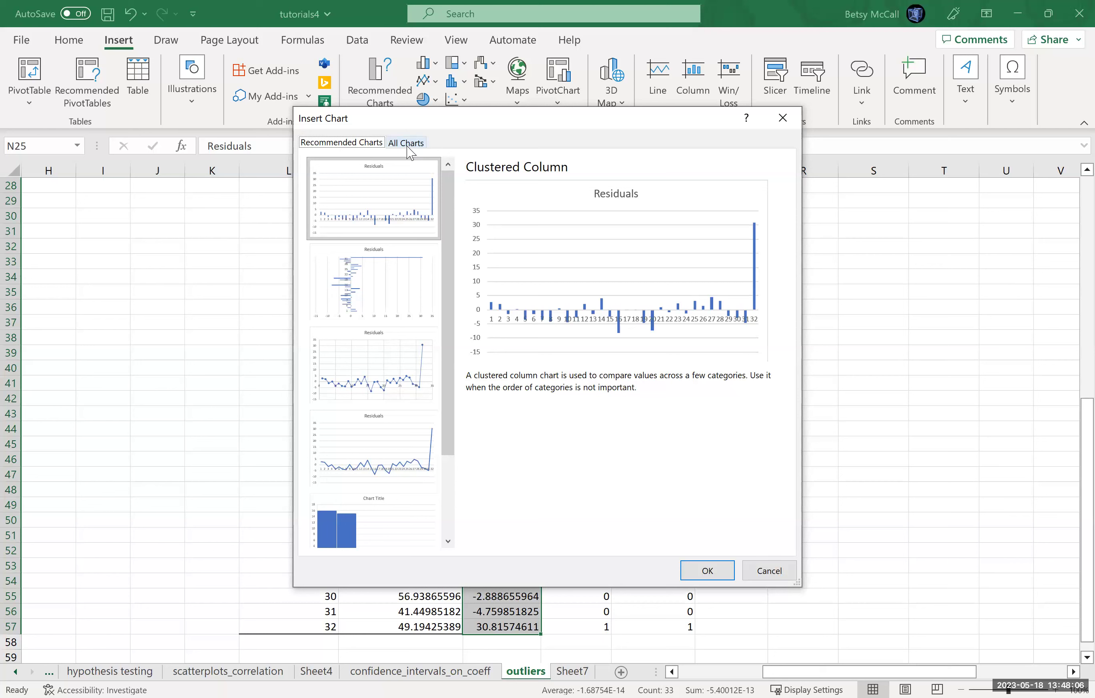
left_click_drag(450, 252, 450, 340)
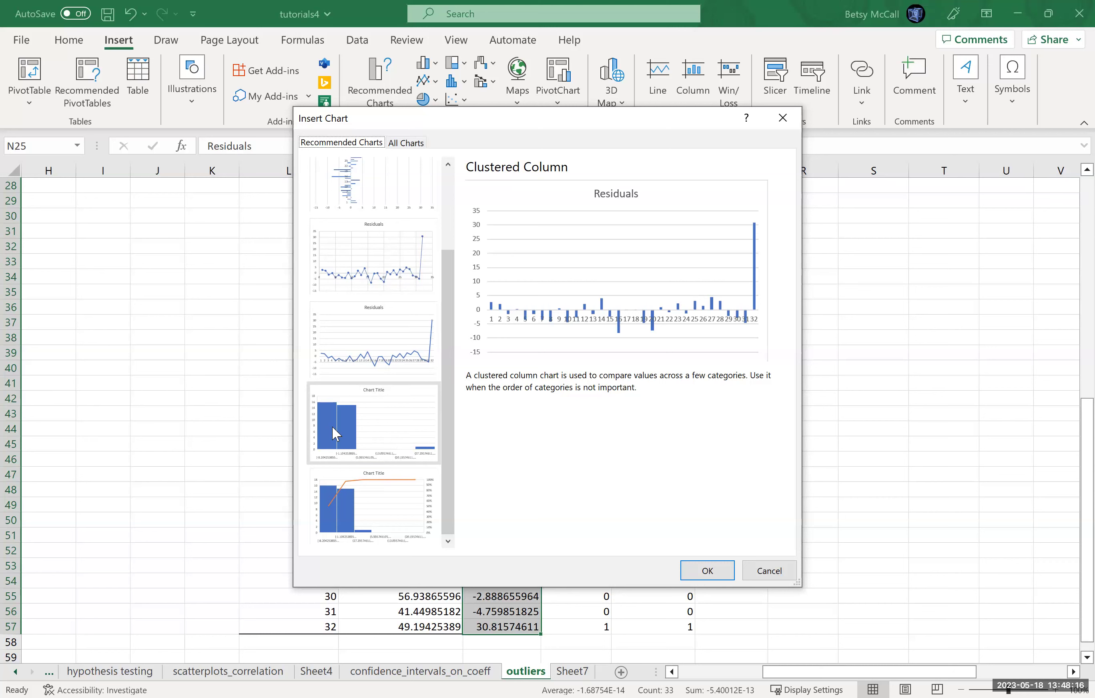
scroll(423, 405, "up", 3)
left_click(415, 143)
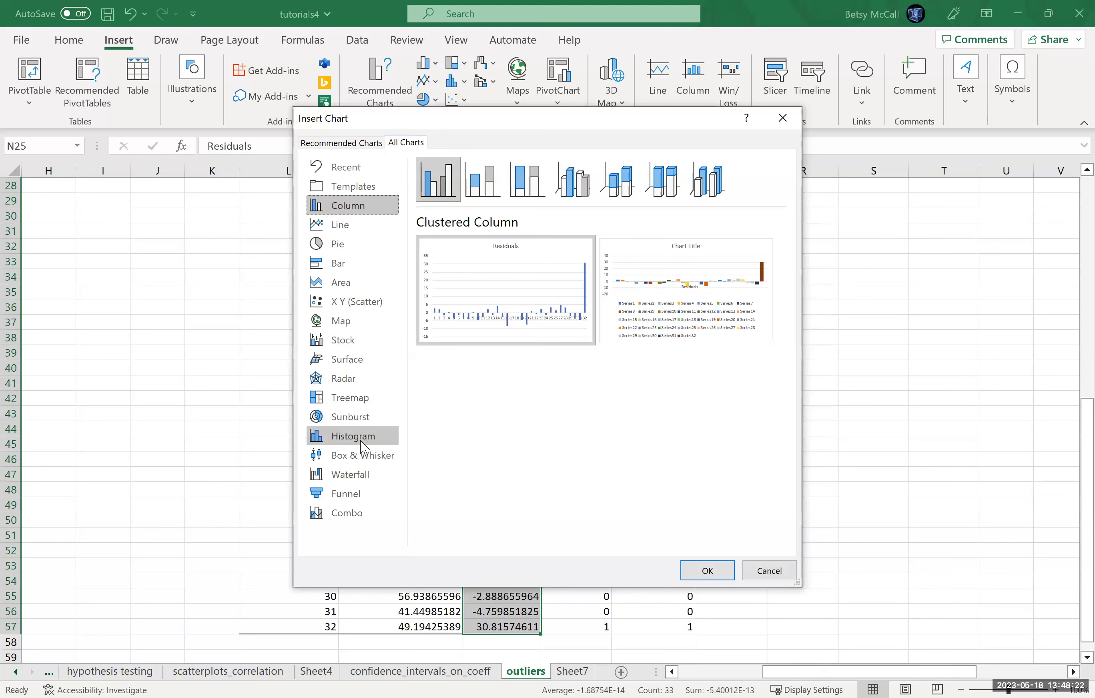
left_click(363, 456)
left_click(708, 573)
Drag the box plot right of the residuals and retitle it 'Box & Whisker of Residuals'.
left_click_drag(407, 324, 759, 274)
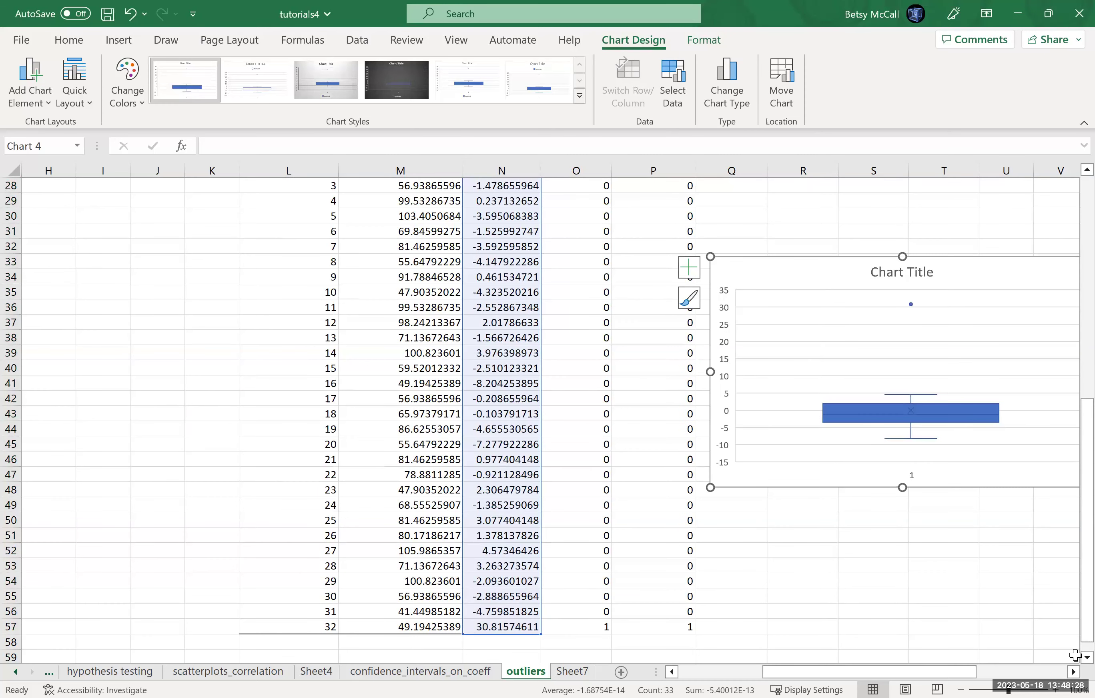
scroll(754, 272, "right", 3)
left_click(767, 273)
left_click(766, 273)
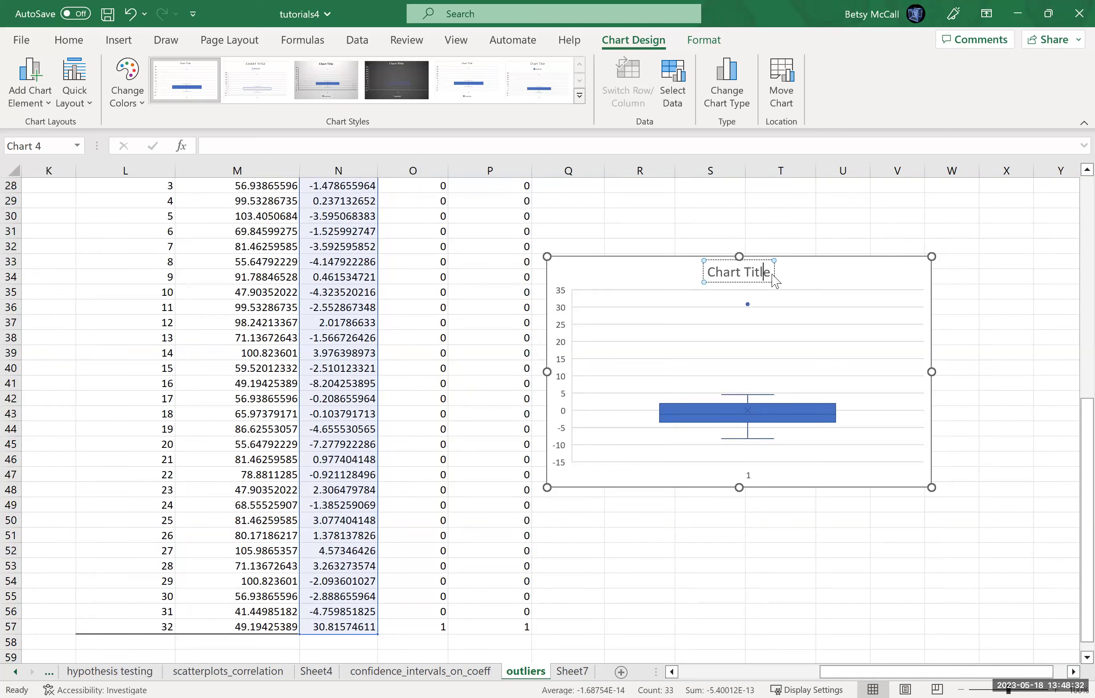
key("BackSpace")
key("BackSpace")
key("BackSpace")
key("BackSpace")
key("BackSpace")
key("BackSpace")
key("BackSpace")
key("BackSpace")
key("BackSpace")
key("BackSpace")
key("BackSpace")
type("Box")
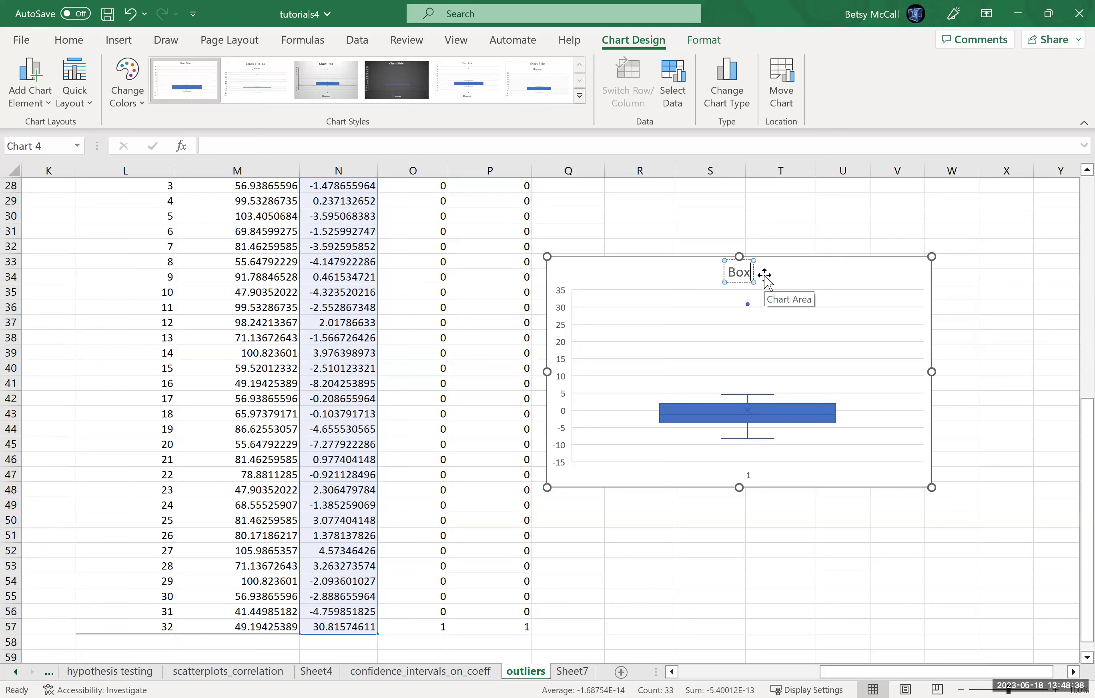
type(" & W")
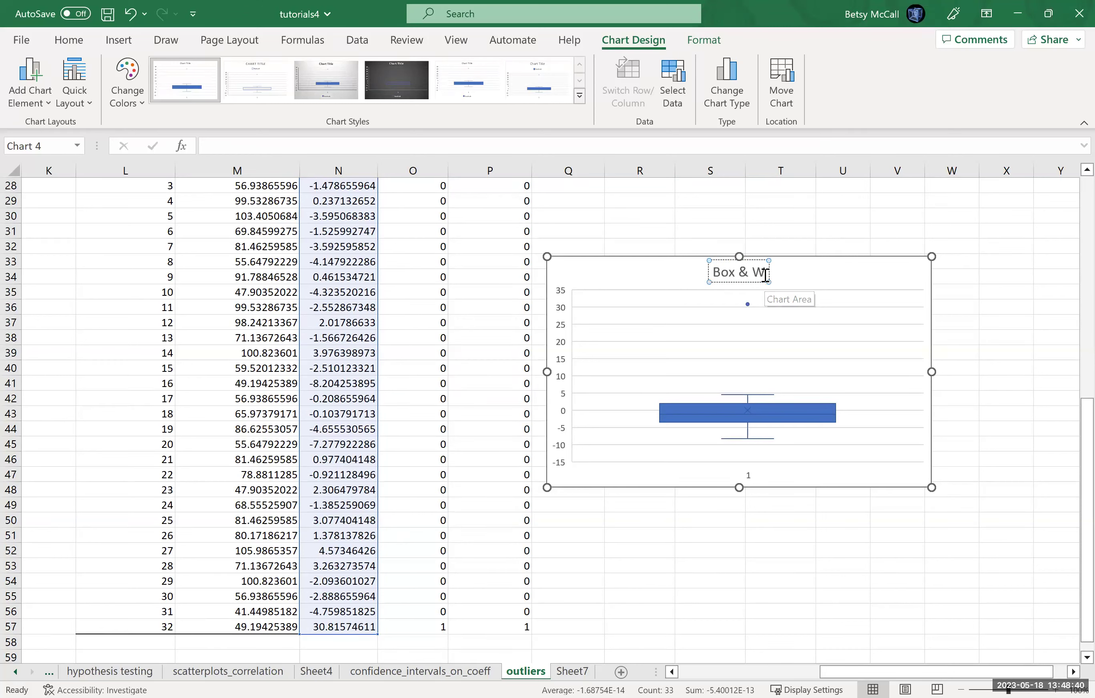
type("hisker of Re")
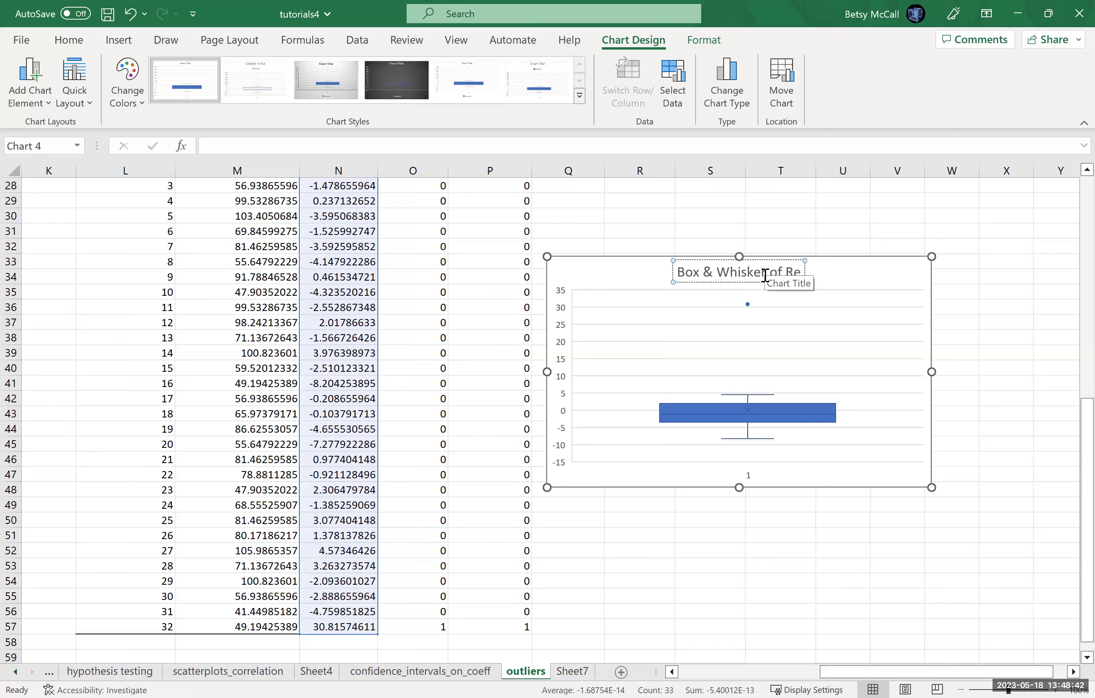
type("siduals")
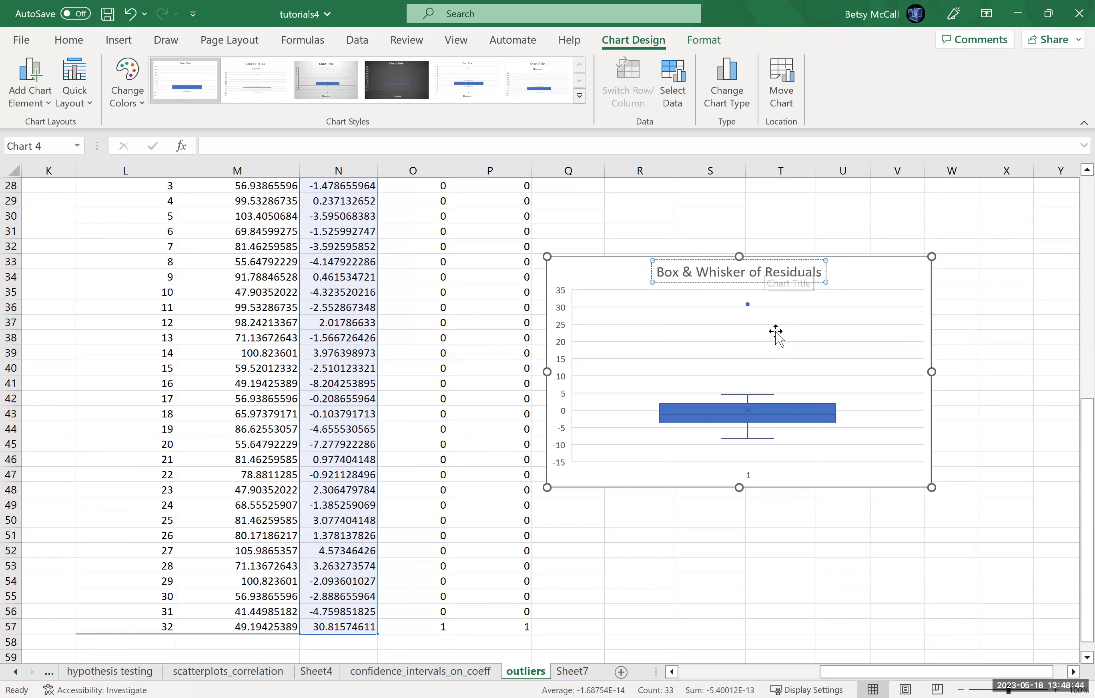
left_click(753, 314)
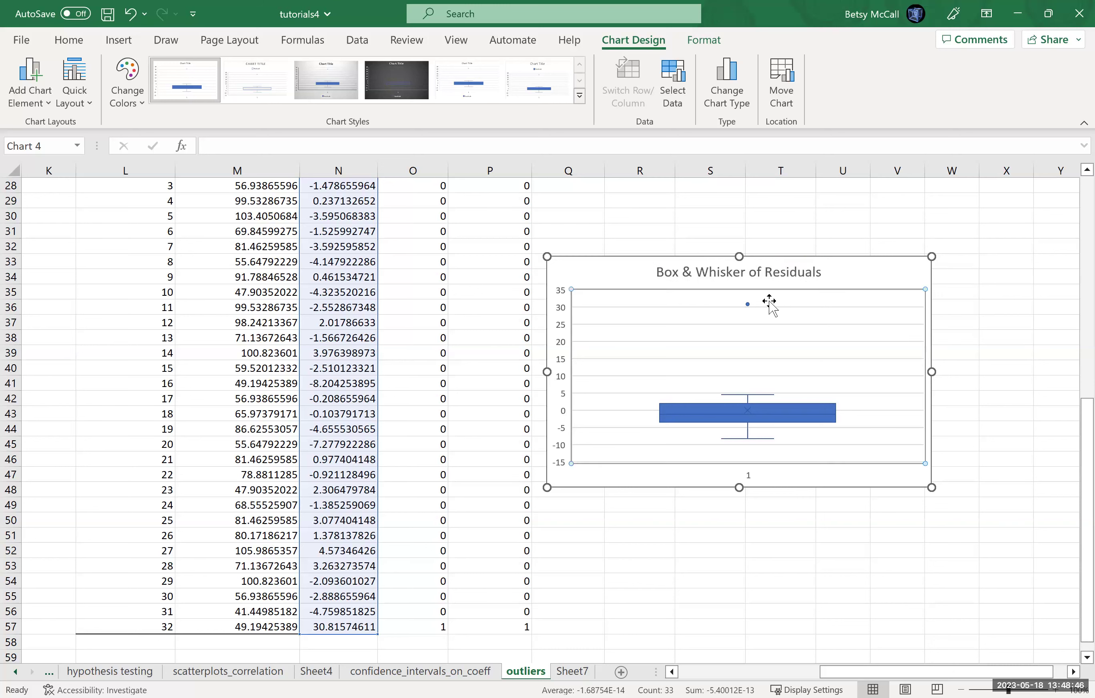
mouse_move(748, 305)
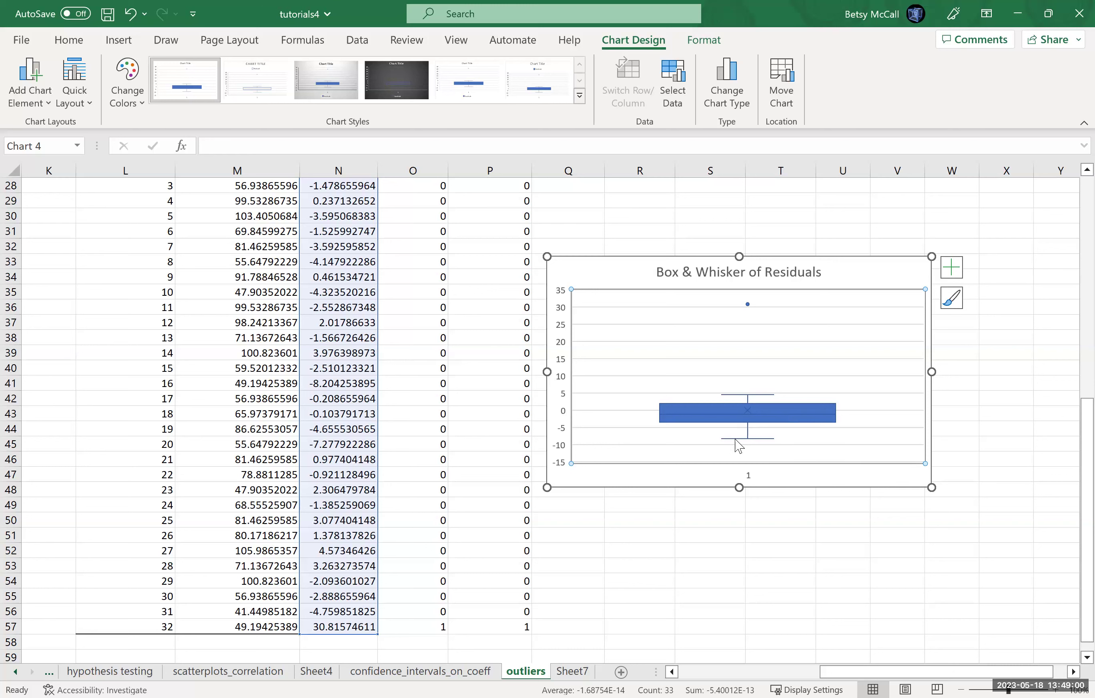
mouse_move(750, 445)
mouse_move(747, 305)
scroll(1072, 191, "up", 9)
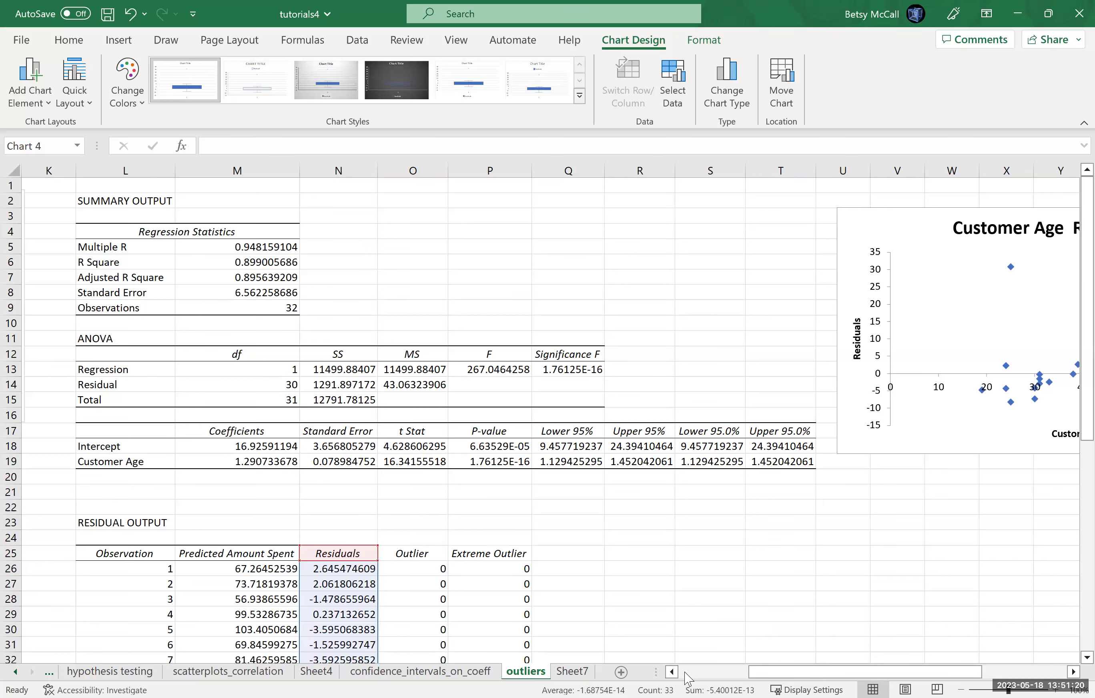
left_click(687, 678)
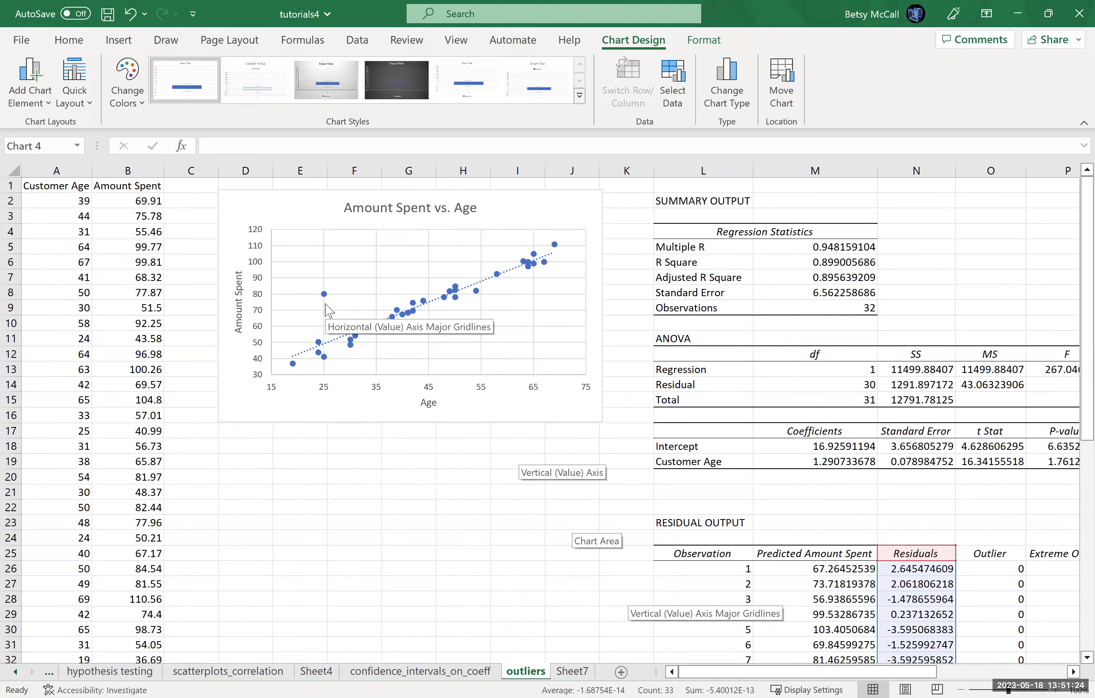
mouse_move(322, 296)
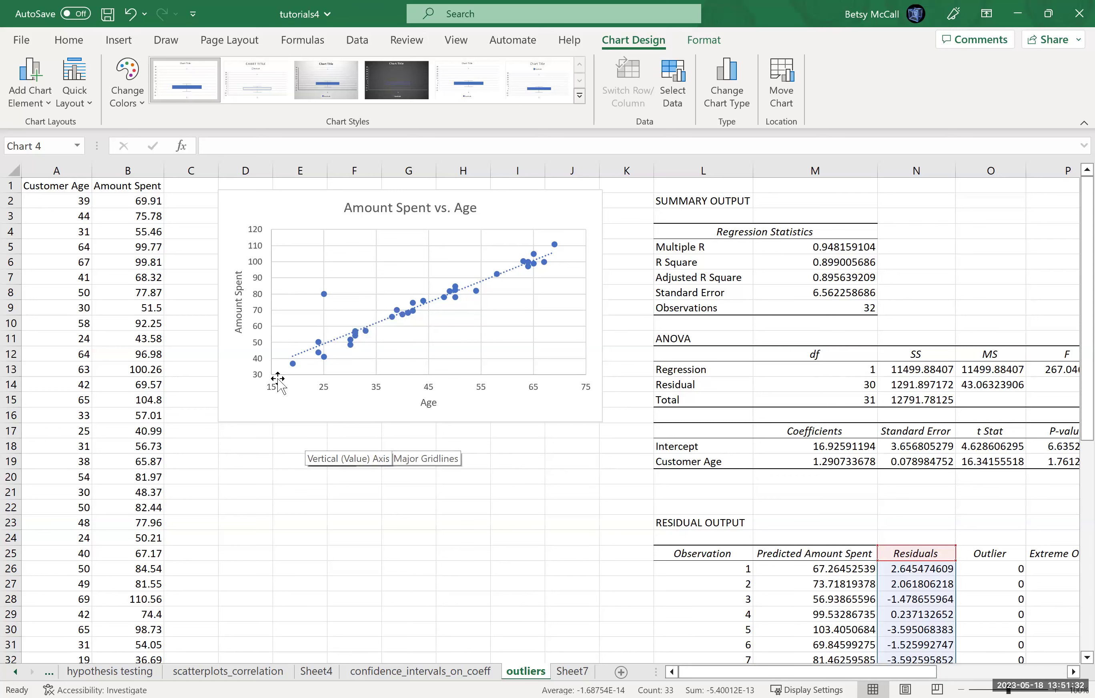
left_click_drag(1072, 673, 1073, 673)
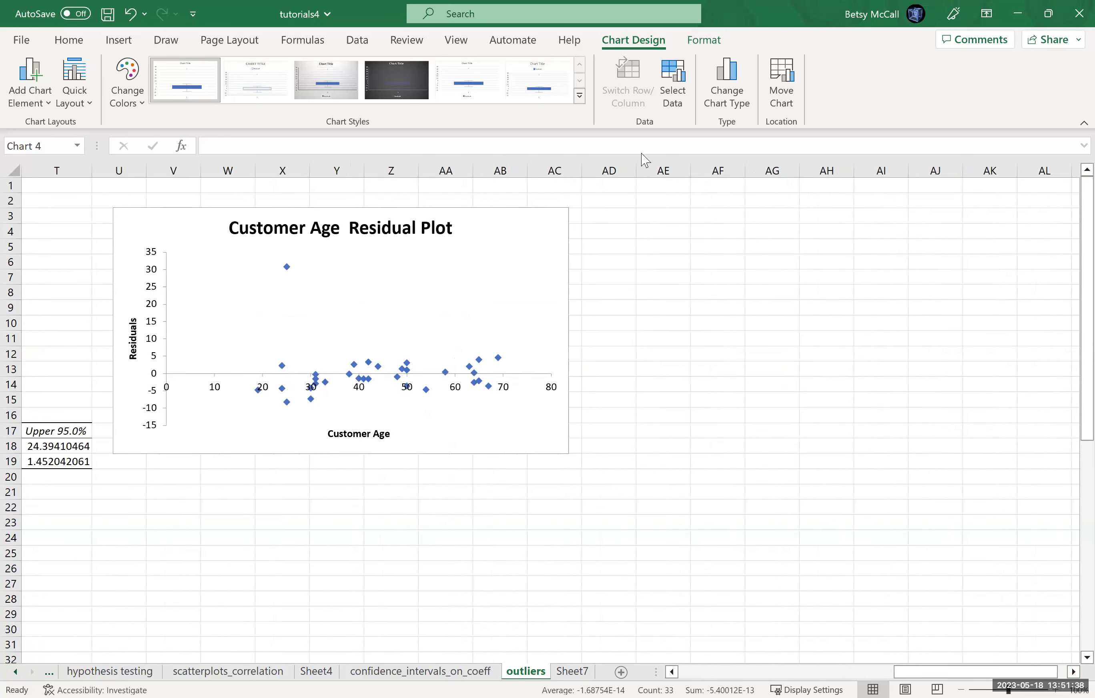
left_click(650, 198)
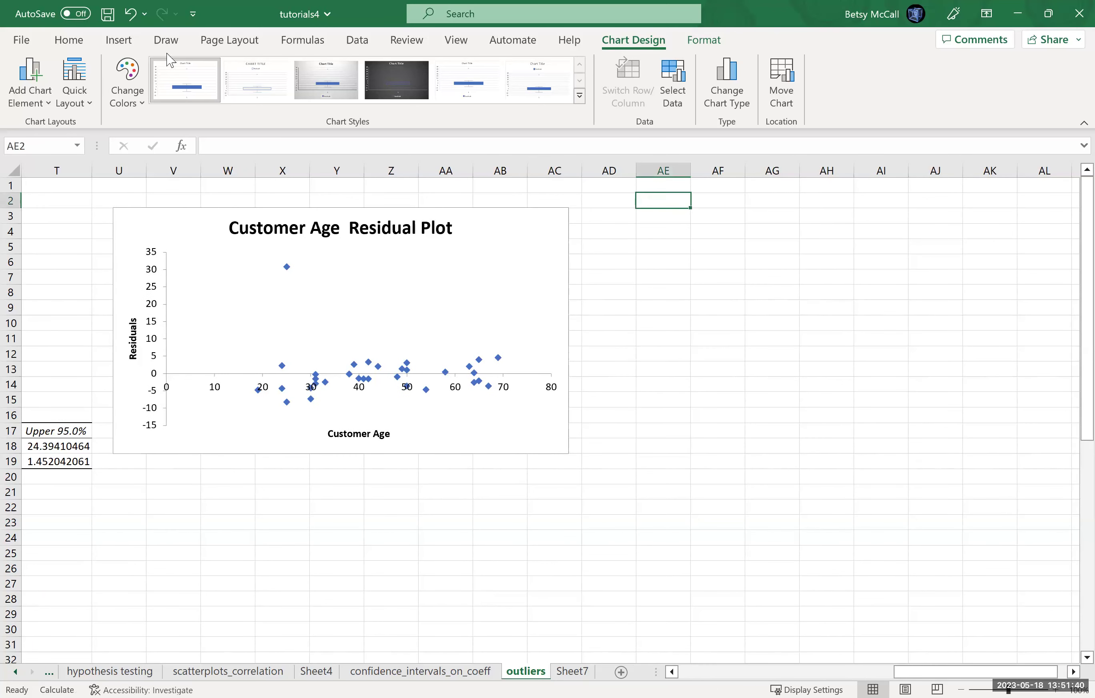
Open Regression and shorten the ranges to Y $B$1:$B$32 and X $A$1:$A$32.
left_click(359, 40)
left_click(895, 67)
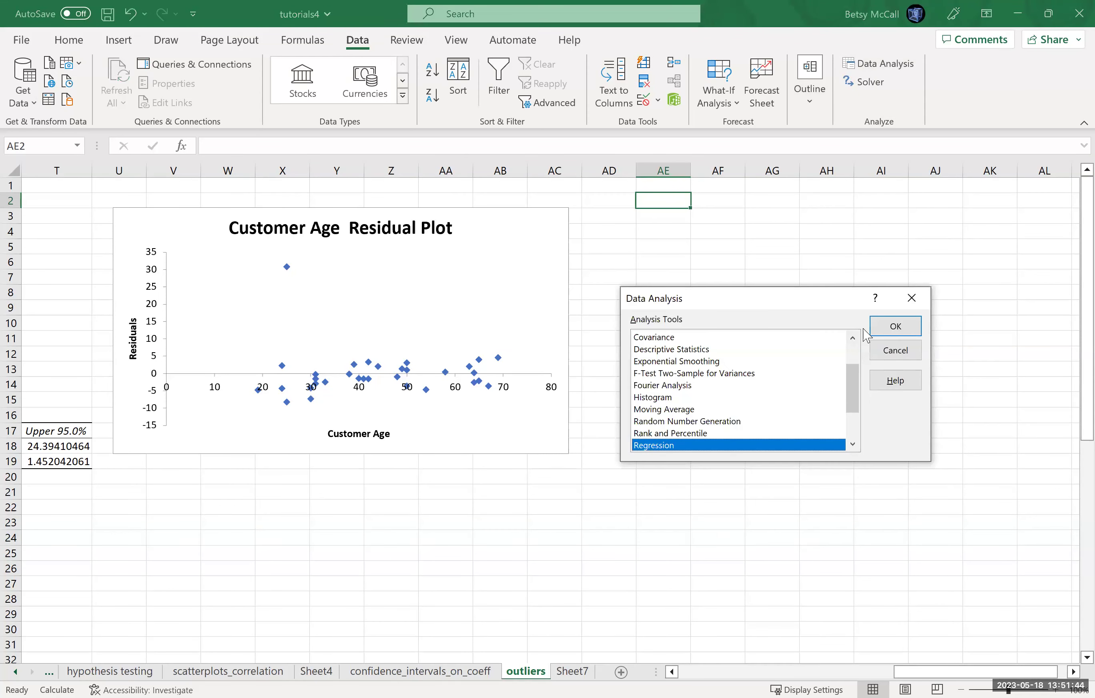
left_click(886, 331)
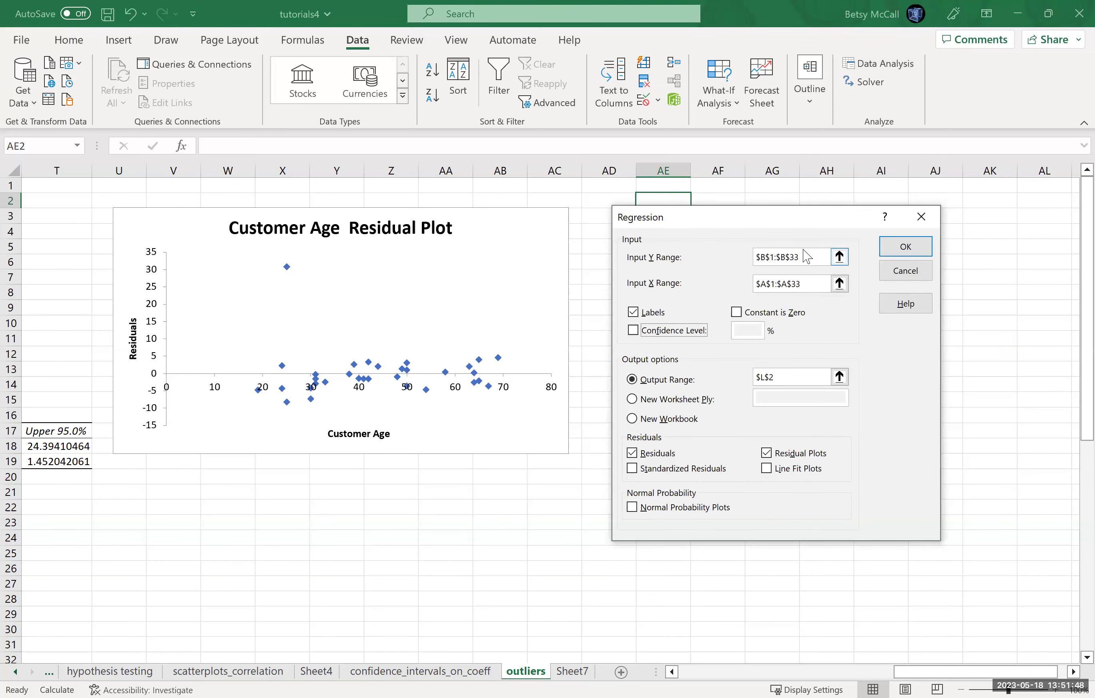
left_click(803, 254)
key("BackSpace")
type("2")
left_click(811, 282)
key("BackSpace")
type("2")
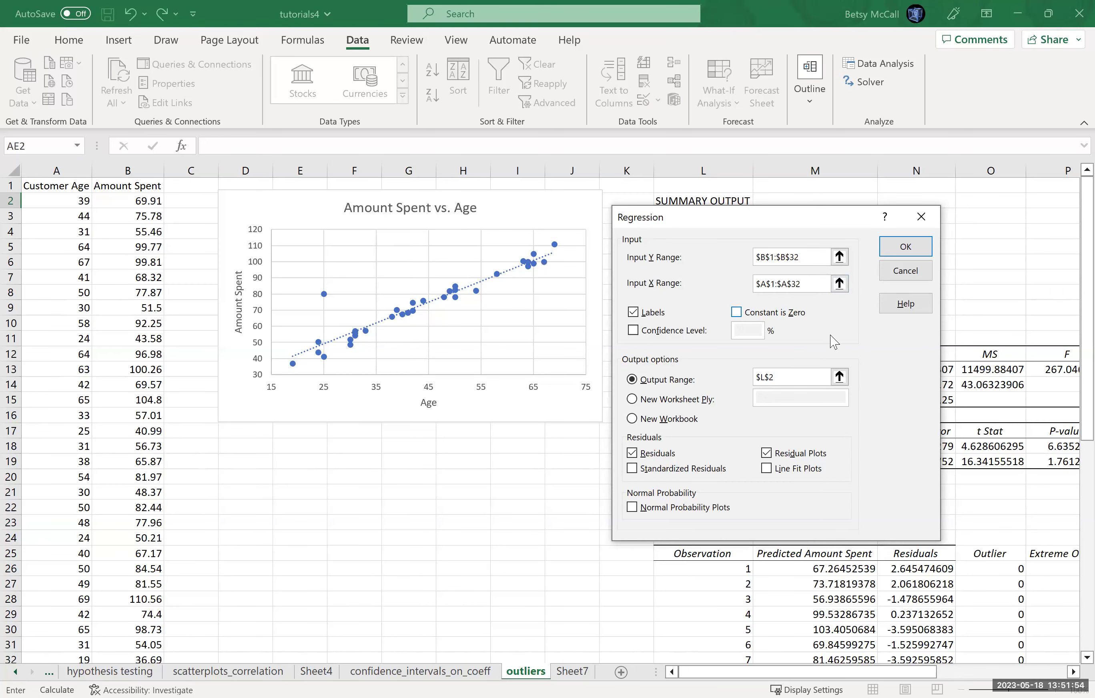
Set the regression Output Range to $AE$2 and run it.
left_click(840, 377)
left_click(1047, 676)
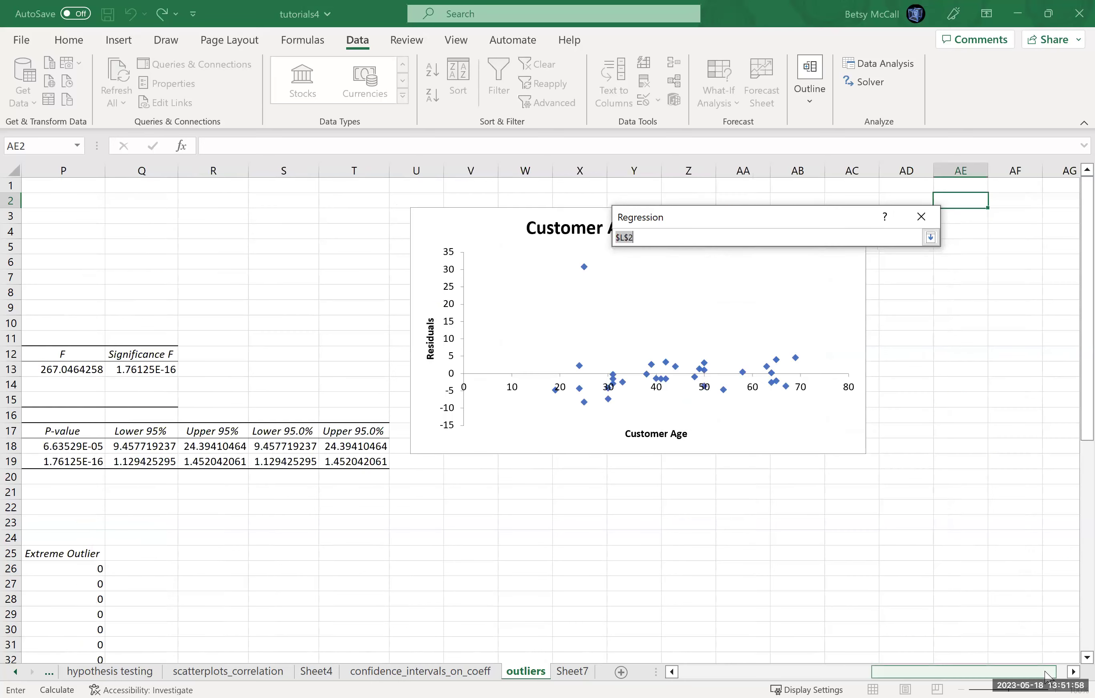
left_click(966, 201)
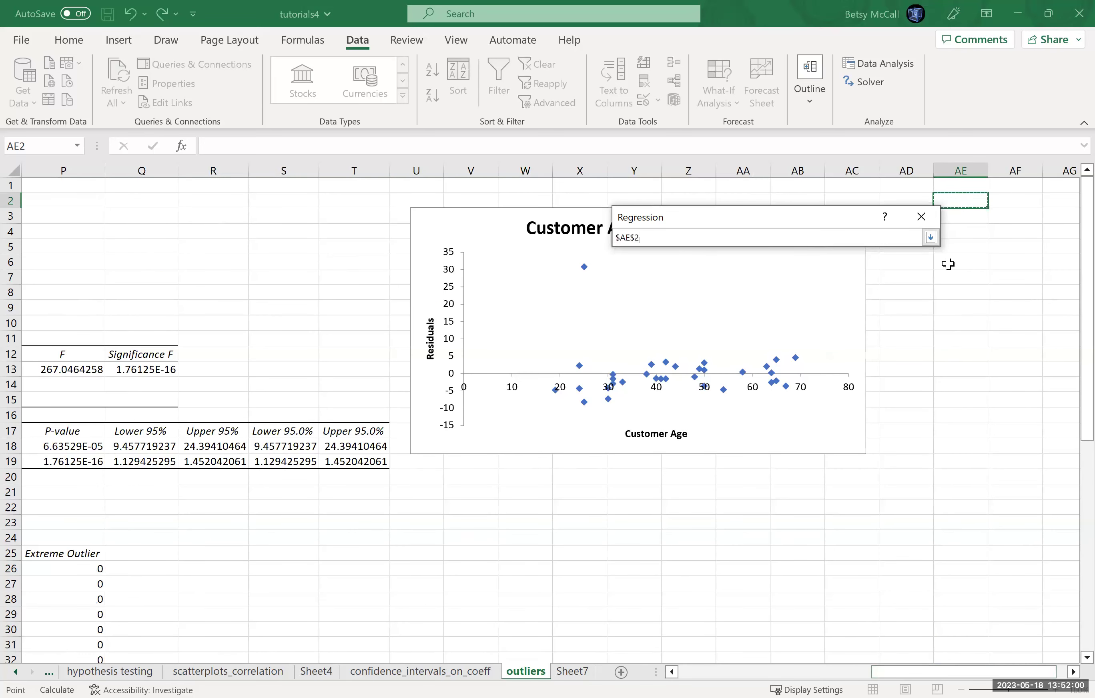
left_click(929, 237)
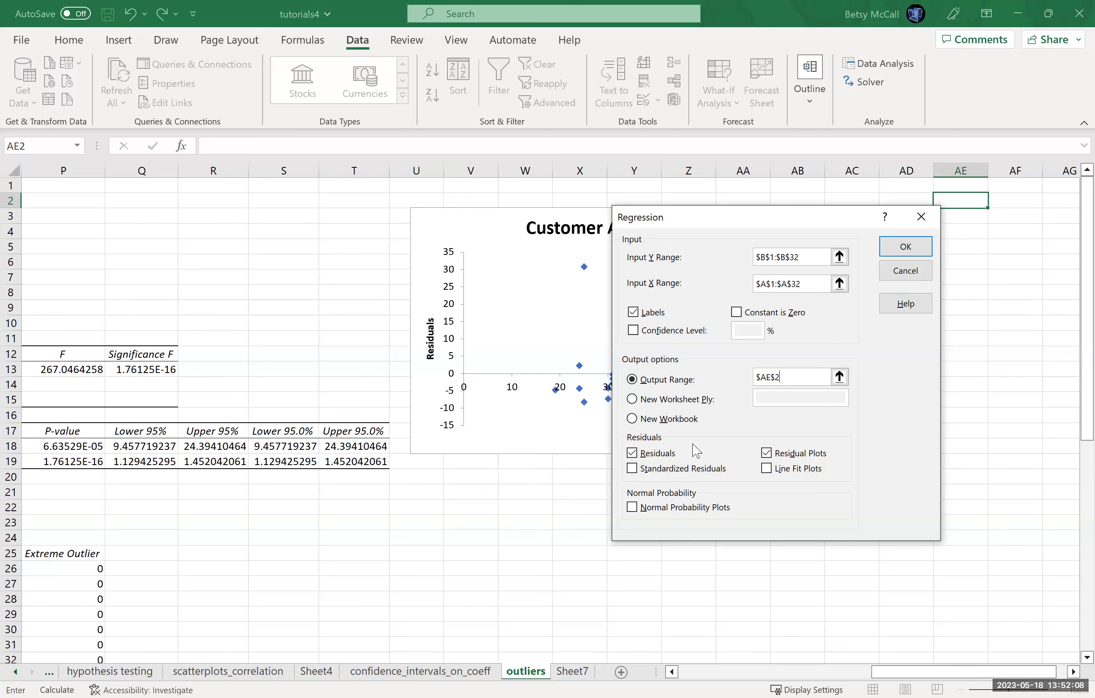
left_click(888, 241)
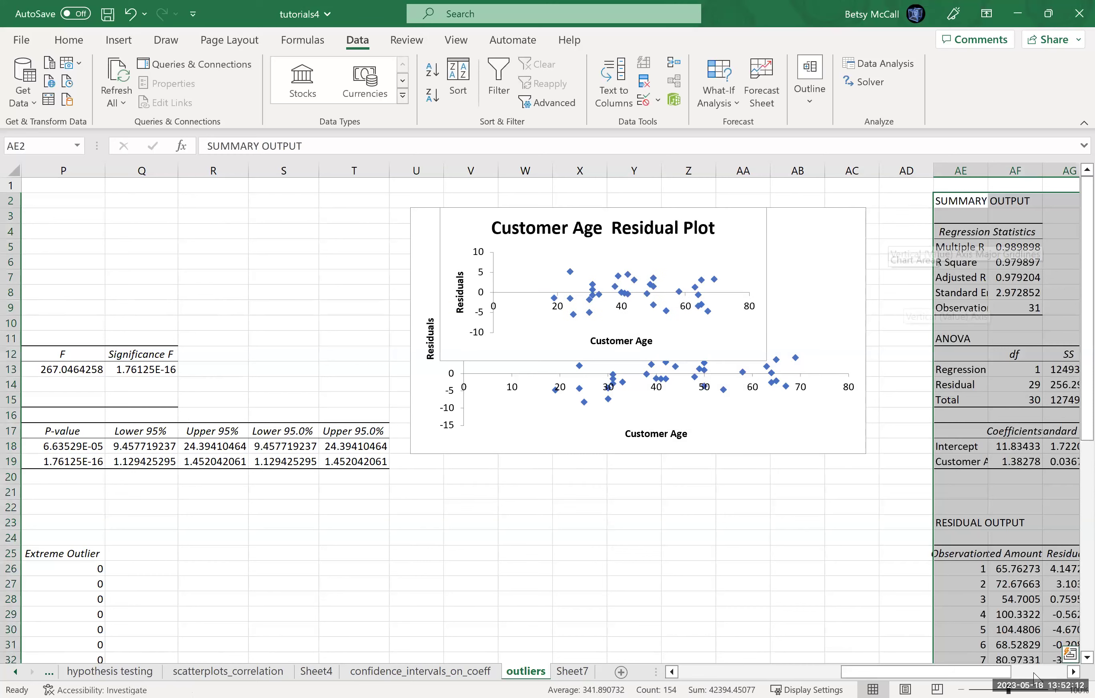
Widen column AE and AutoFit columns AF through AM to show the full output values.
left_click(1072, 672)
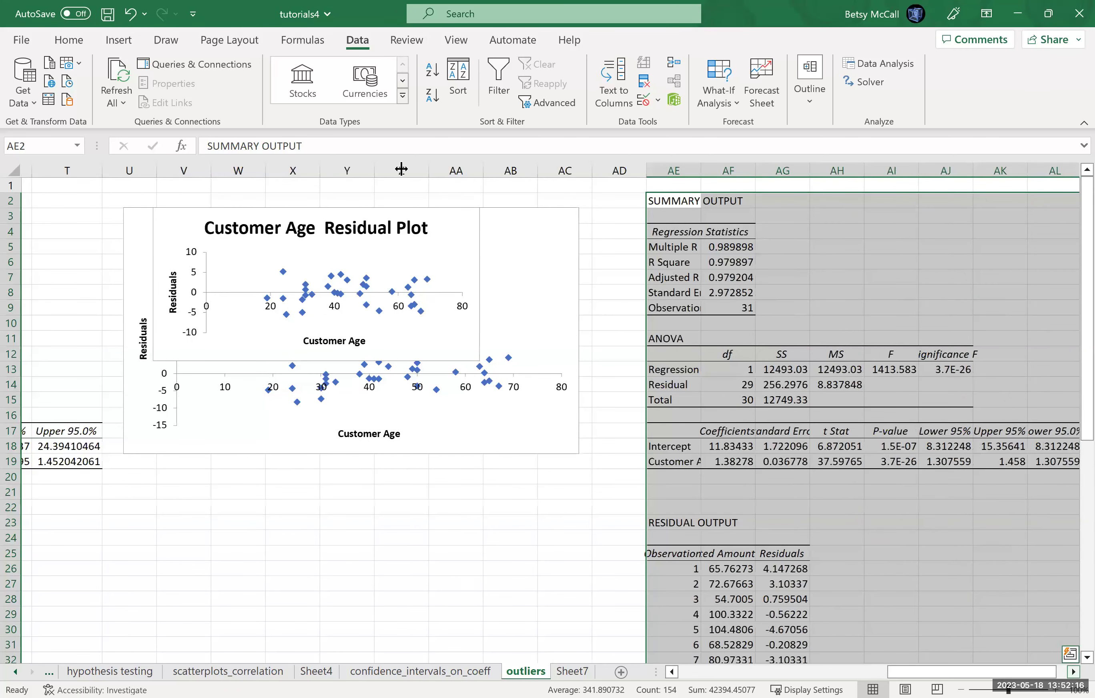
scroll(399, 167, "right", 3)
left_click_drag(462, 179, 504, 169)
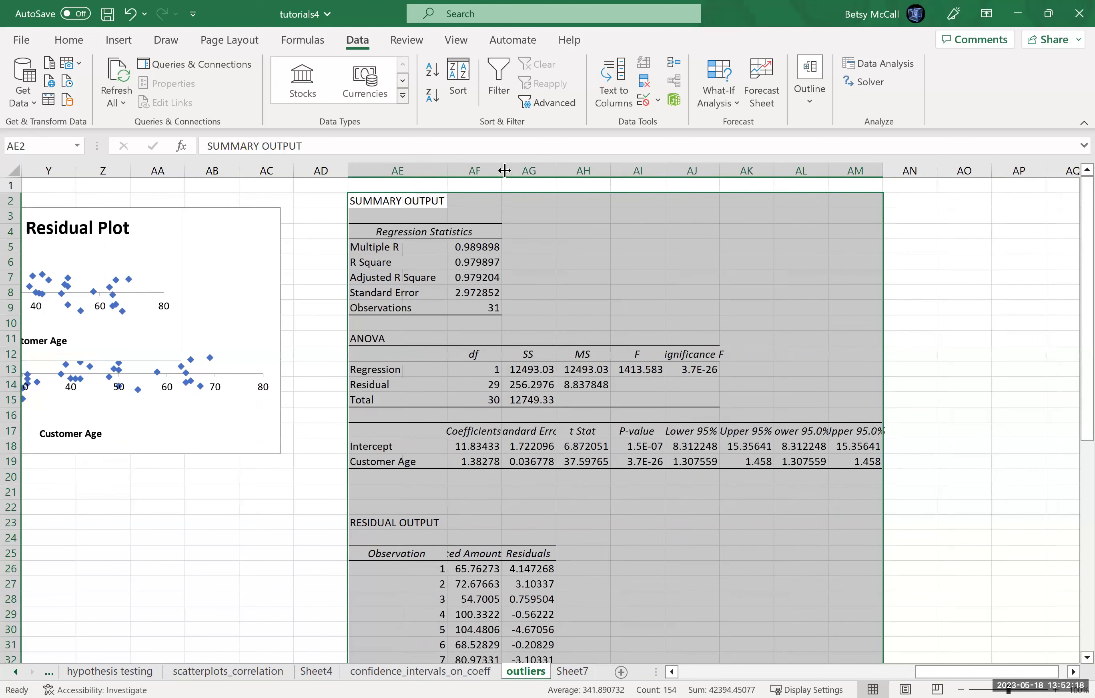
double_click(502, 170)
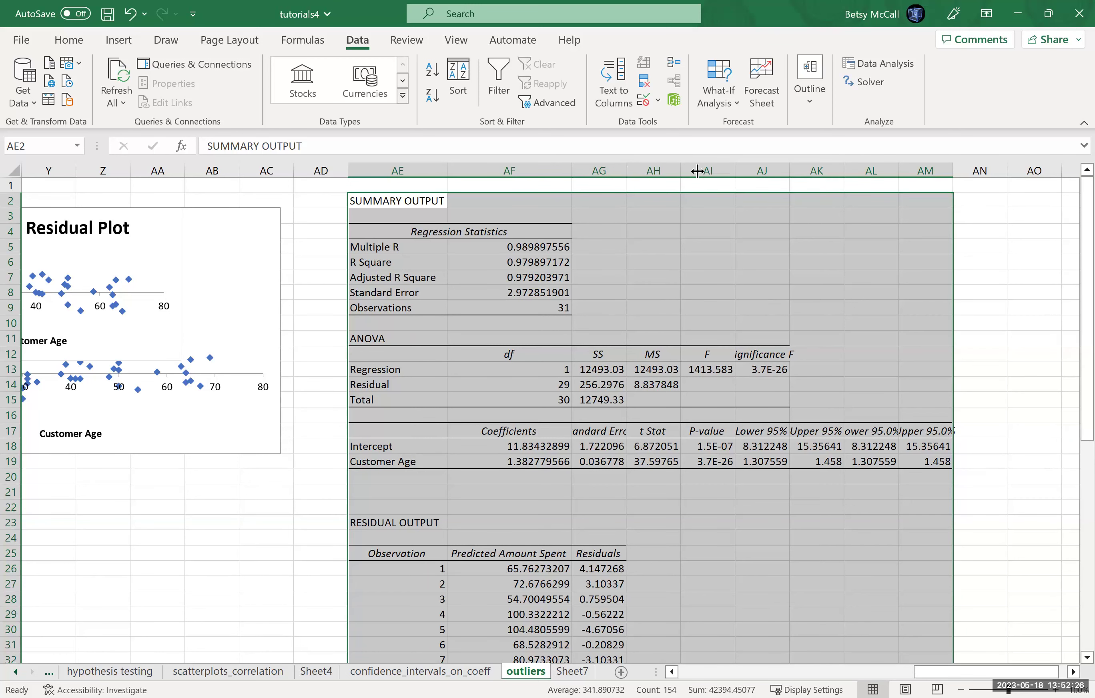
double_click(627, 170)
double_click(704, 170)
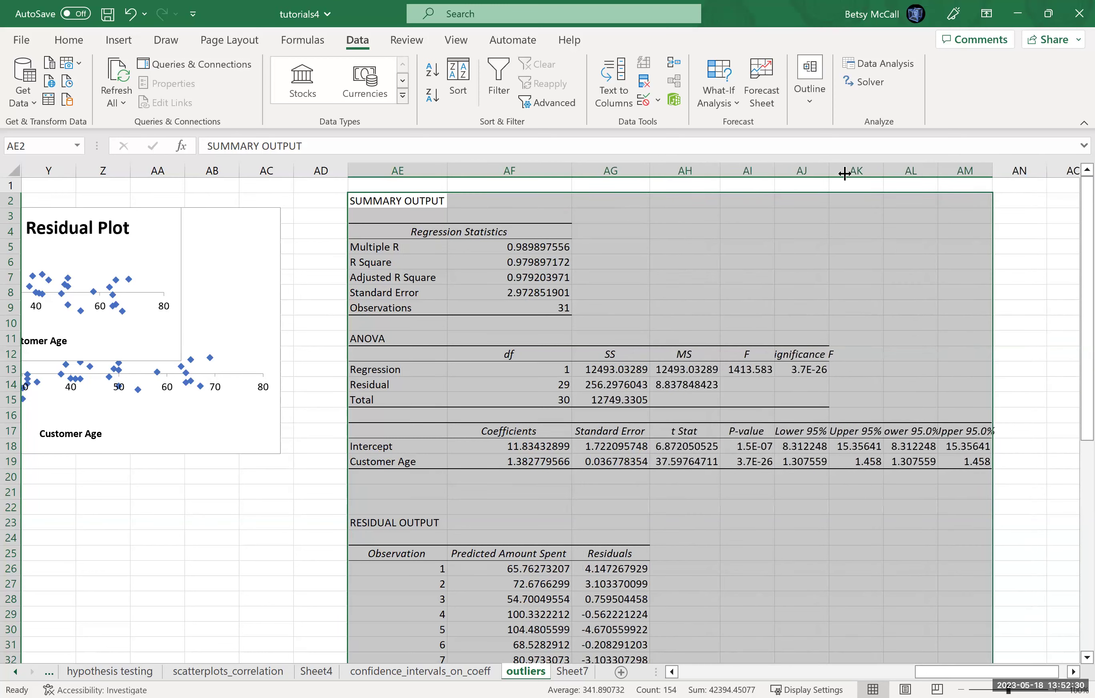
double_click(845, 173)
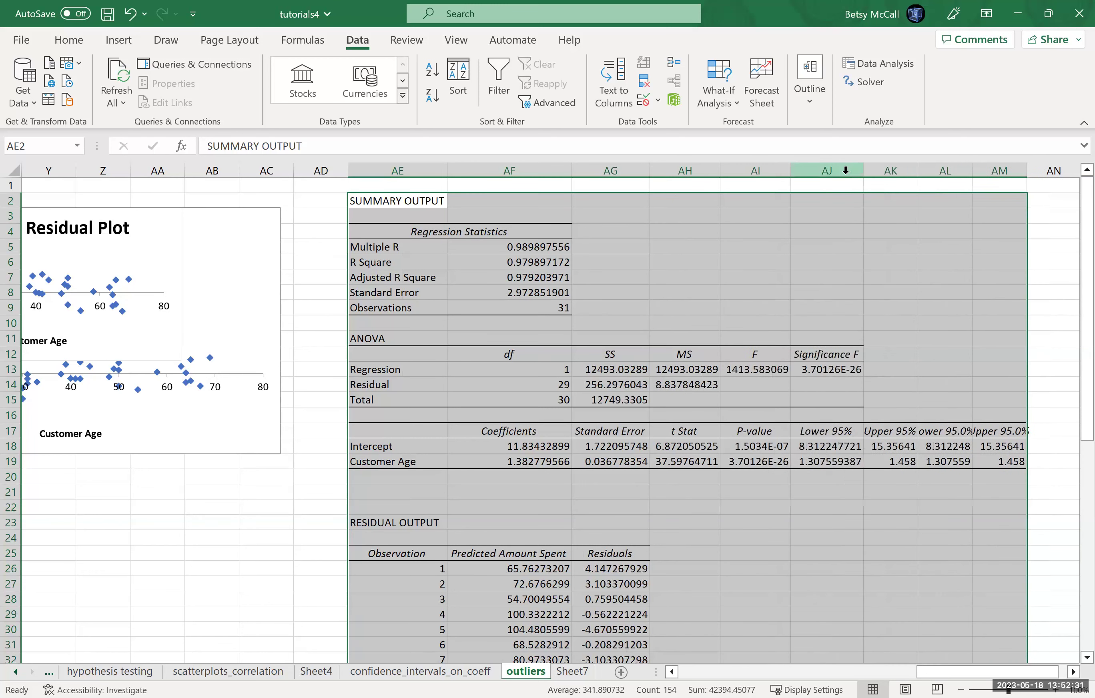
double_click(918, 168)
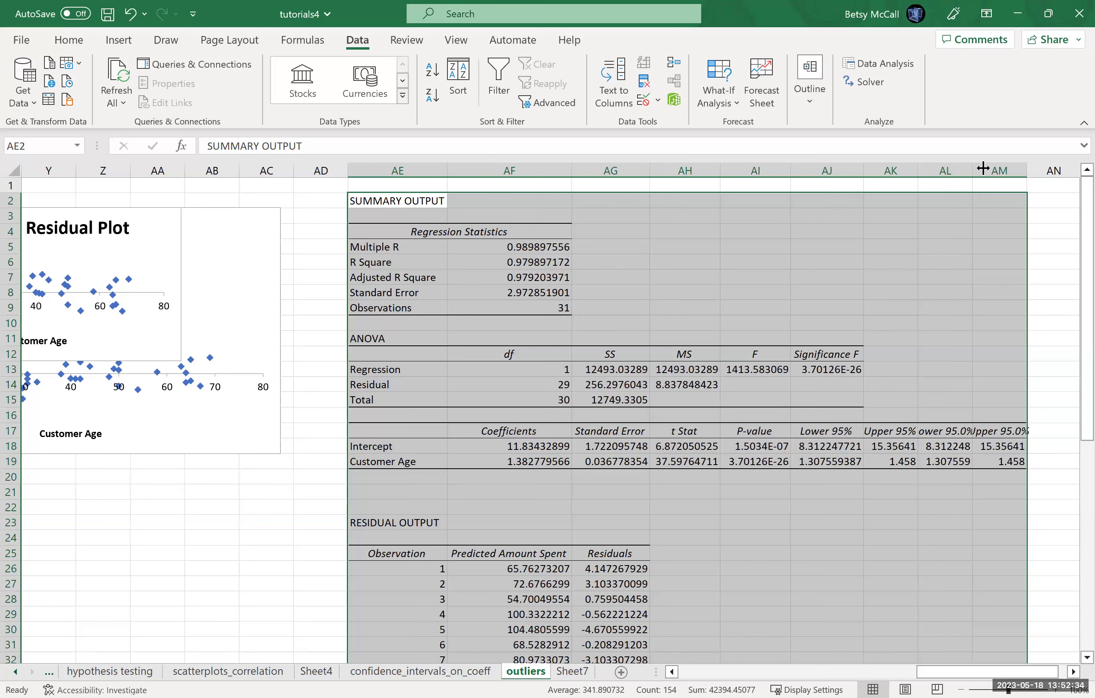
double_click(988, 170)
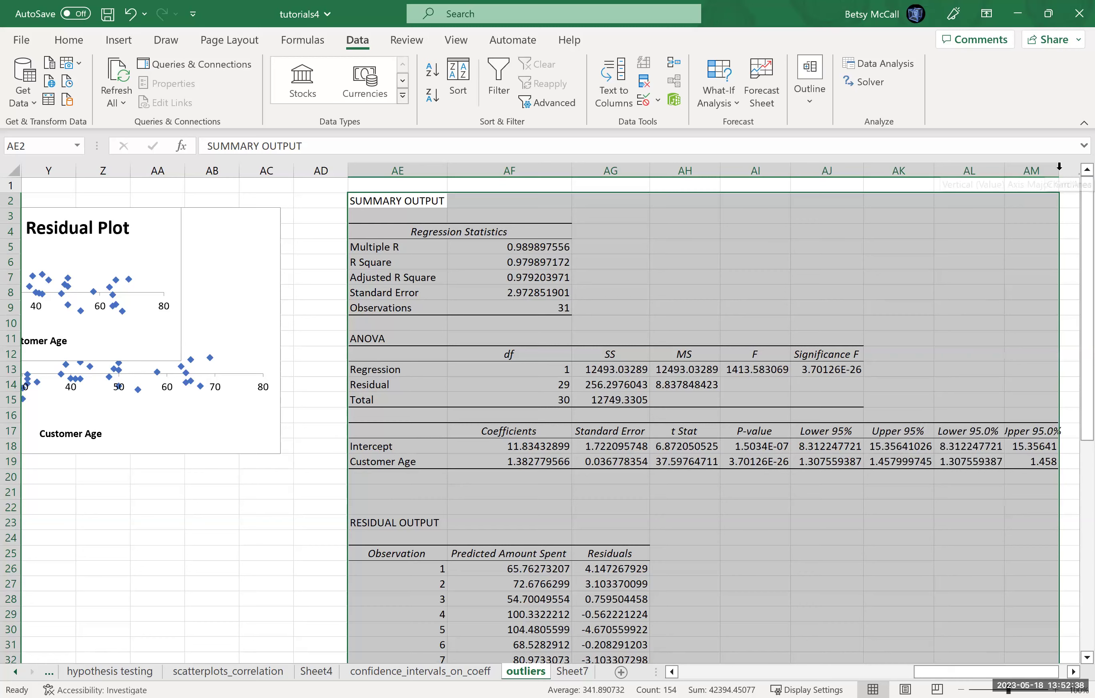
double_click(1058, 168)
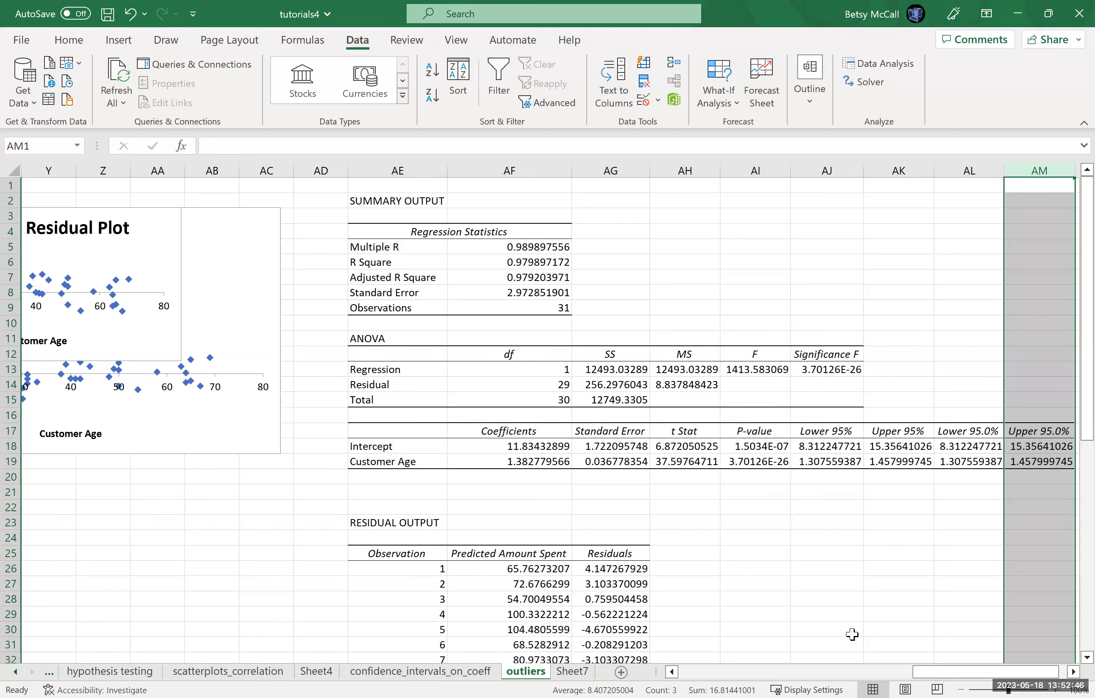
left_click(910, 586)
left_click_drag(928, 672, 642, 677)
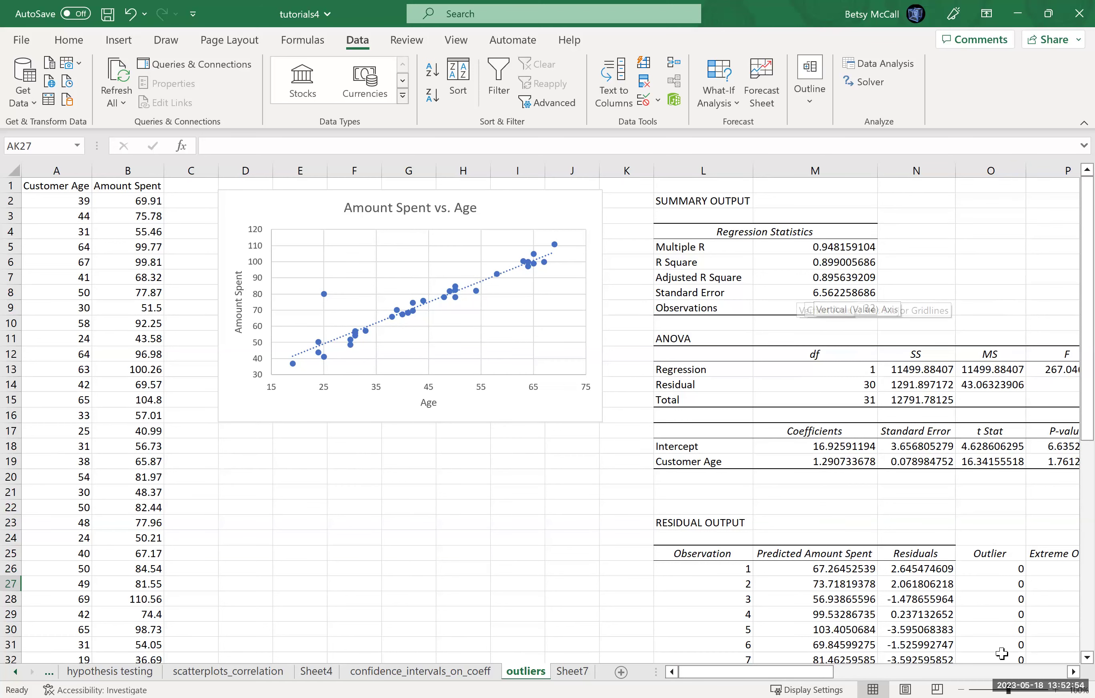
left_click_drag(808, 674, 1001, 651)
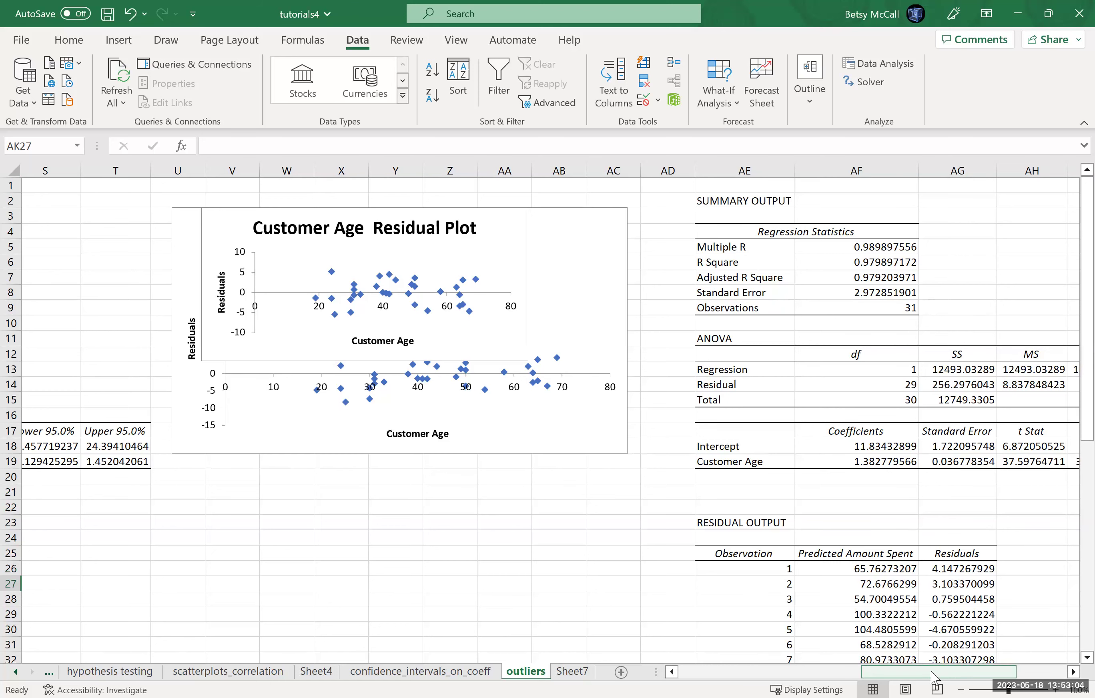
left_click_drag(934, 676, 777, 677)
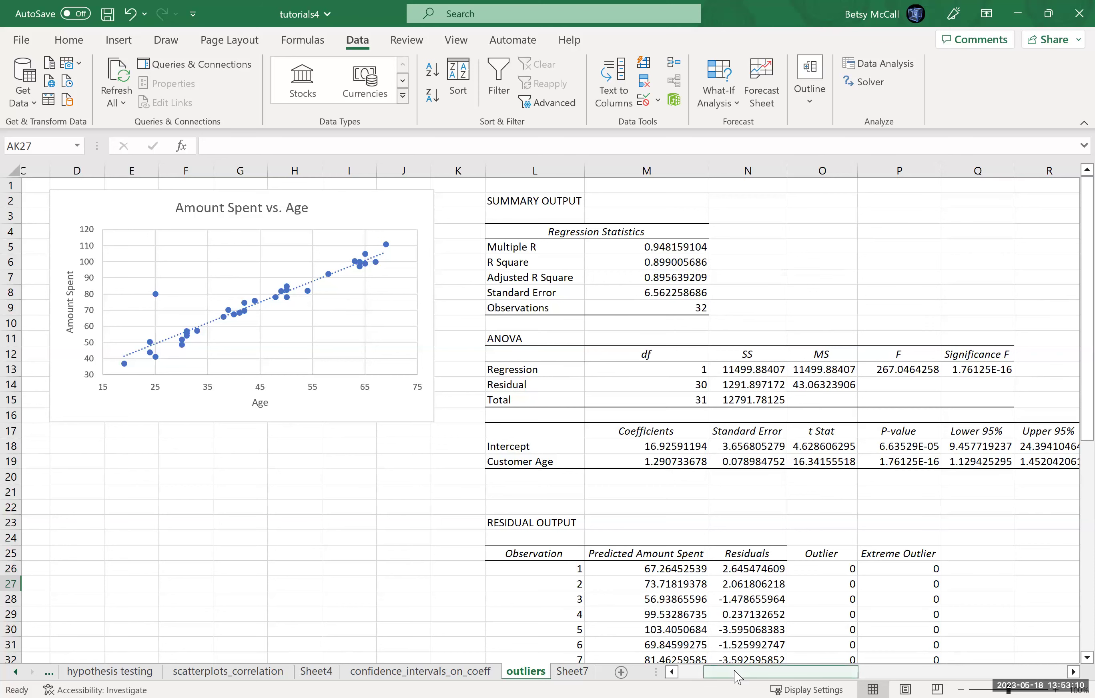
left_click_drag(837, 668, 994, 671)
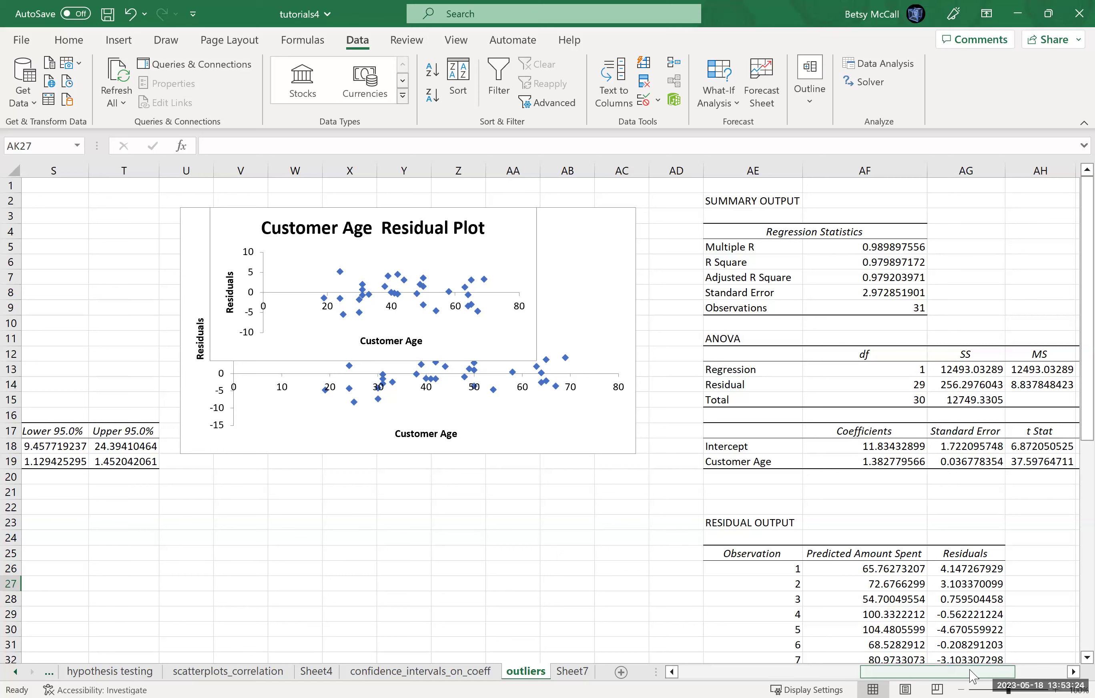
left_click_drag(973, 676, 831, 678)
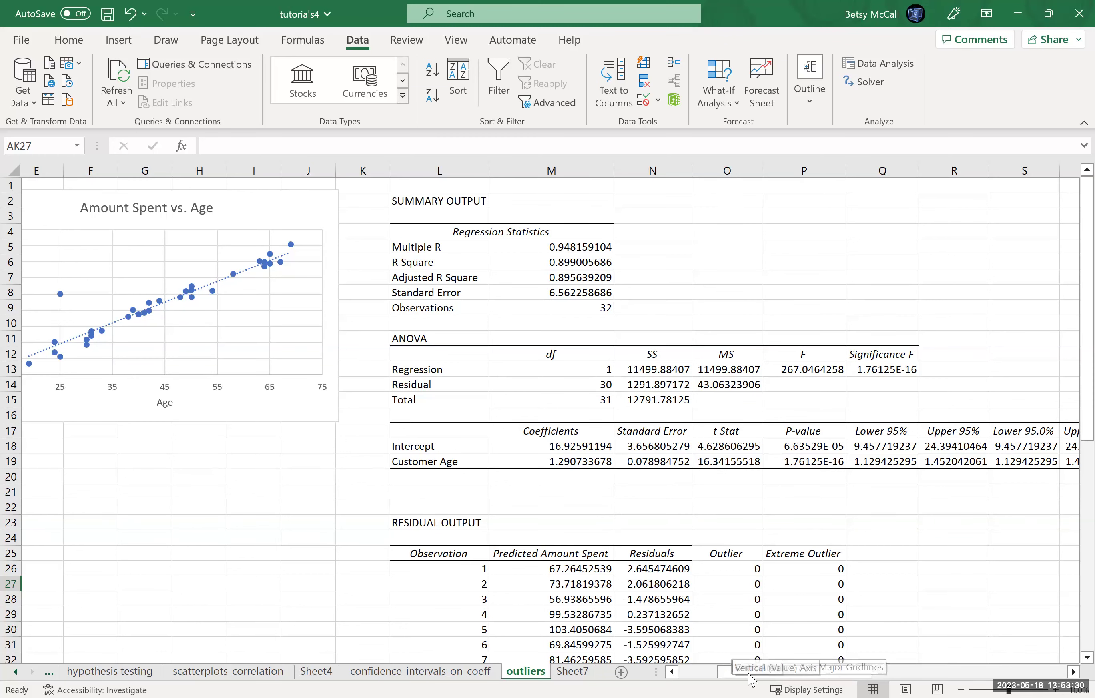
left_click_drag(748, 673, 892, 445)
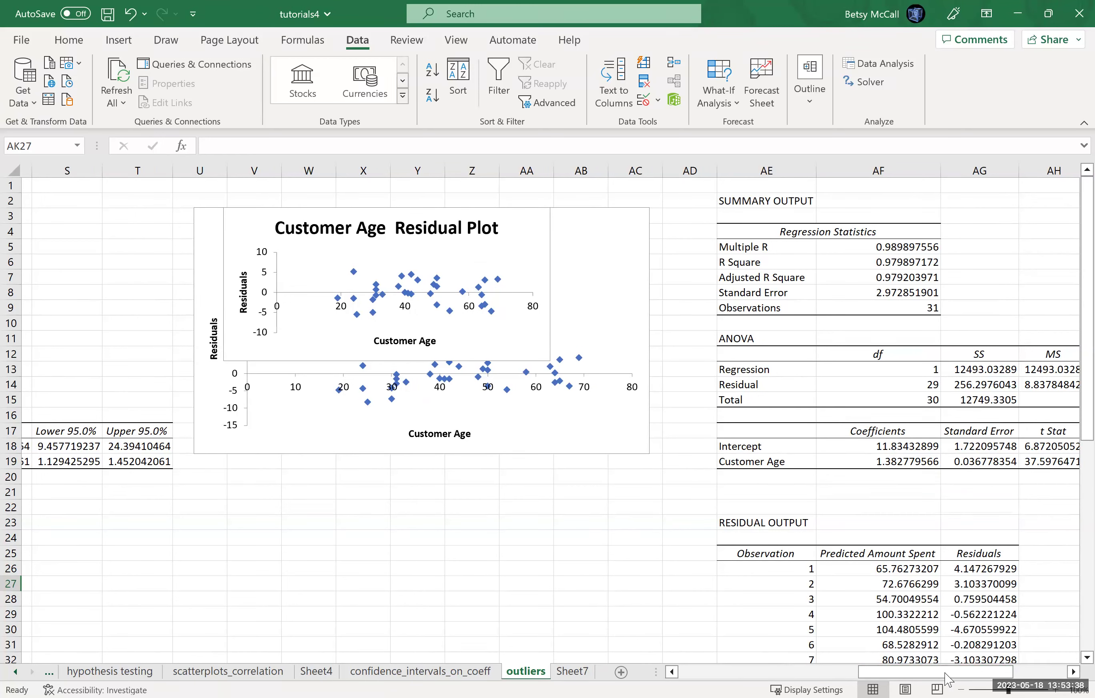
left_click_drag(951, 679, 824, 679)
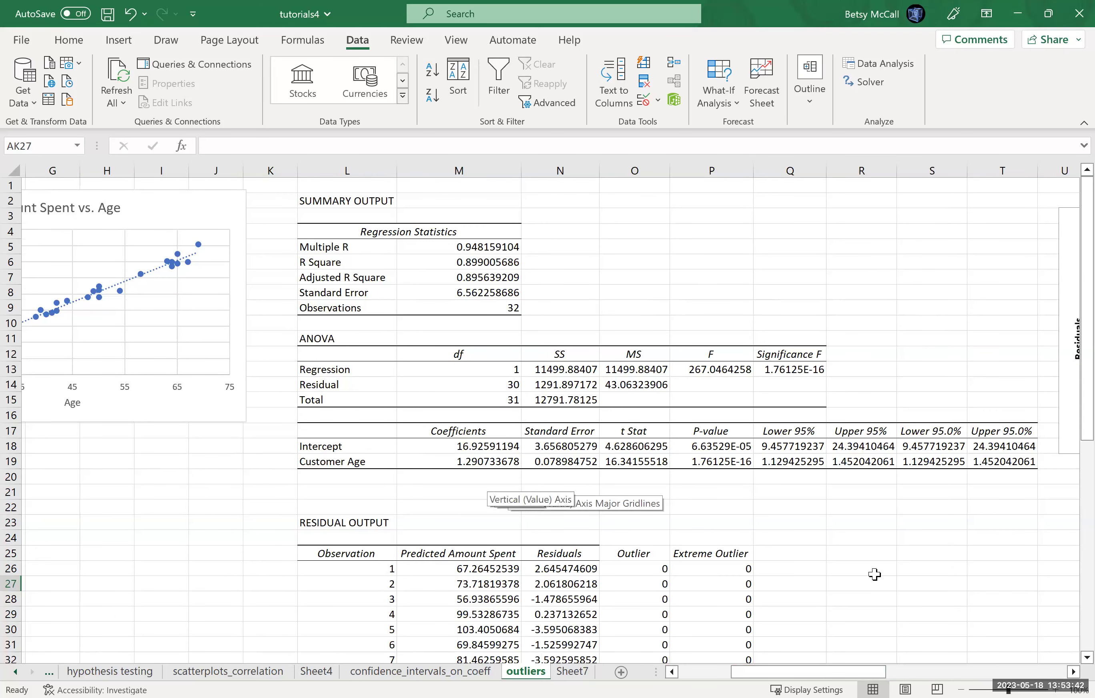
left_click_drag(865, 676, 962, 669)
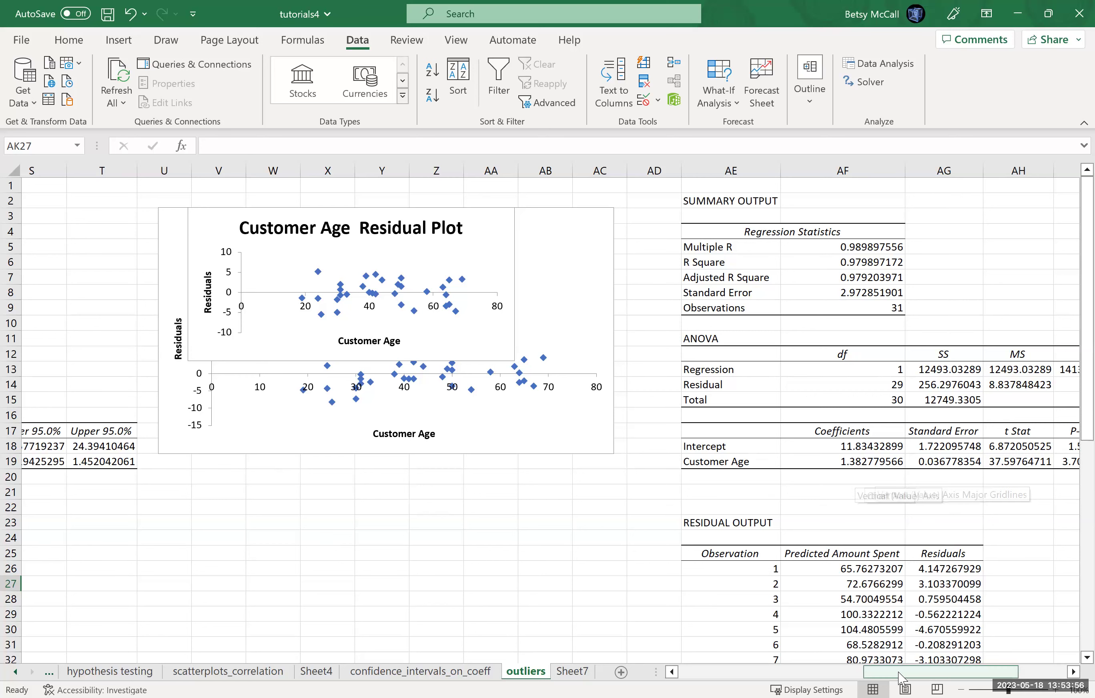
left_click_drag(901, 676, 806, 679)
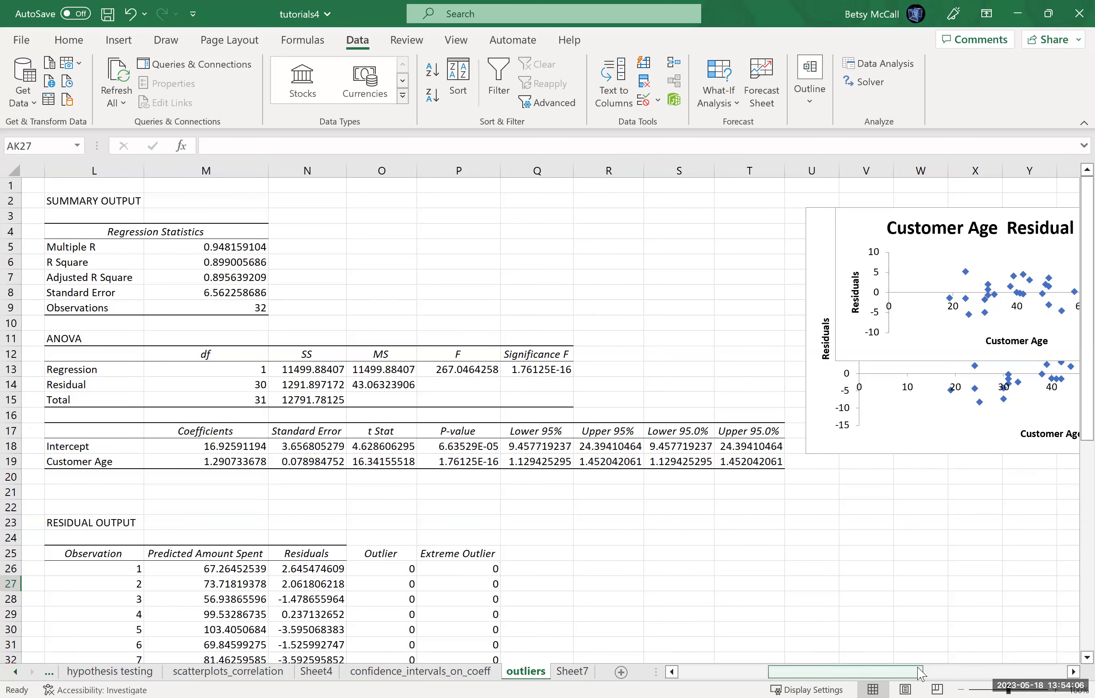
left_click(941, 673)
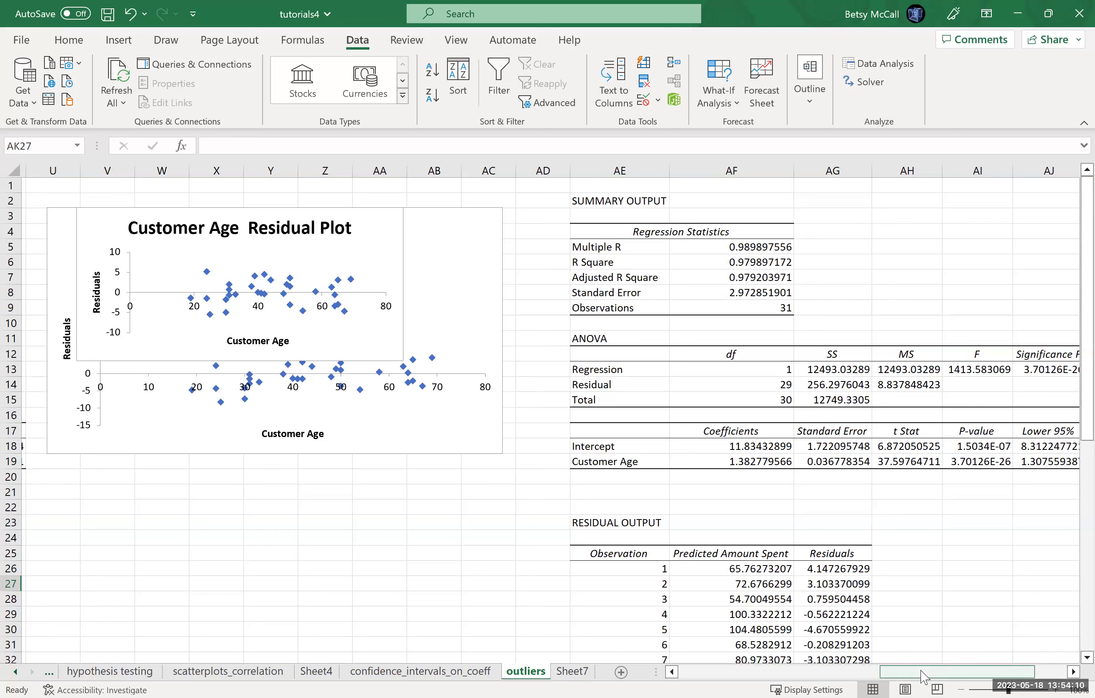
left_click_drag(922, 676, 824, 676)
left_click_drag(420, 568, 338, 517)
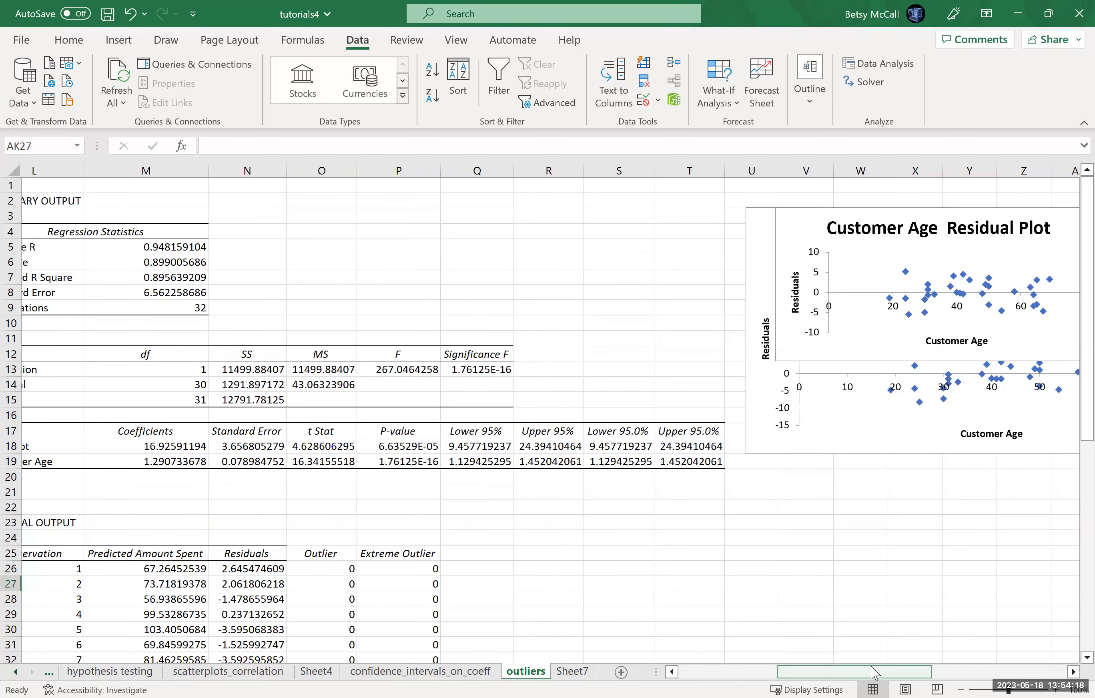
left_click_drag(875, 674, 984, 673)
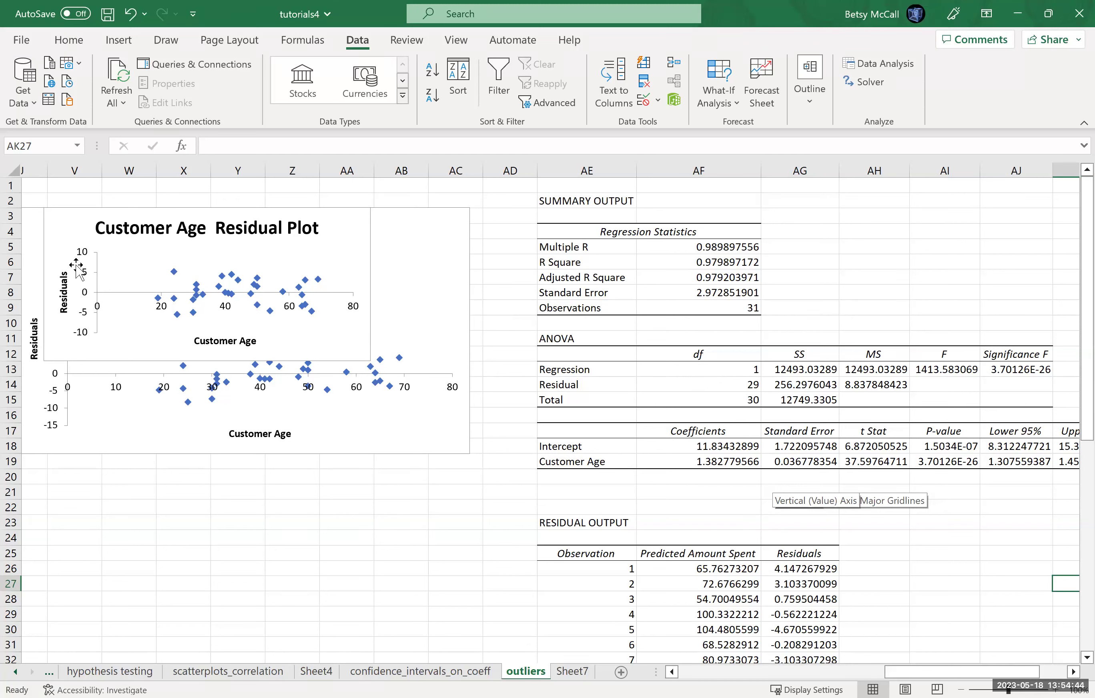
Drag the small Customer Age Residual Plot to the top-right beside the second SUMMARY OUTPUT.
left_click_drag(116, 282, 849, 209)
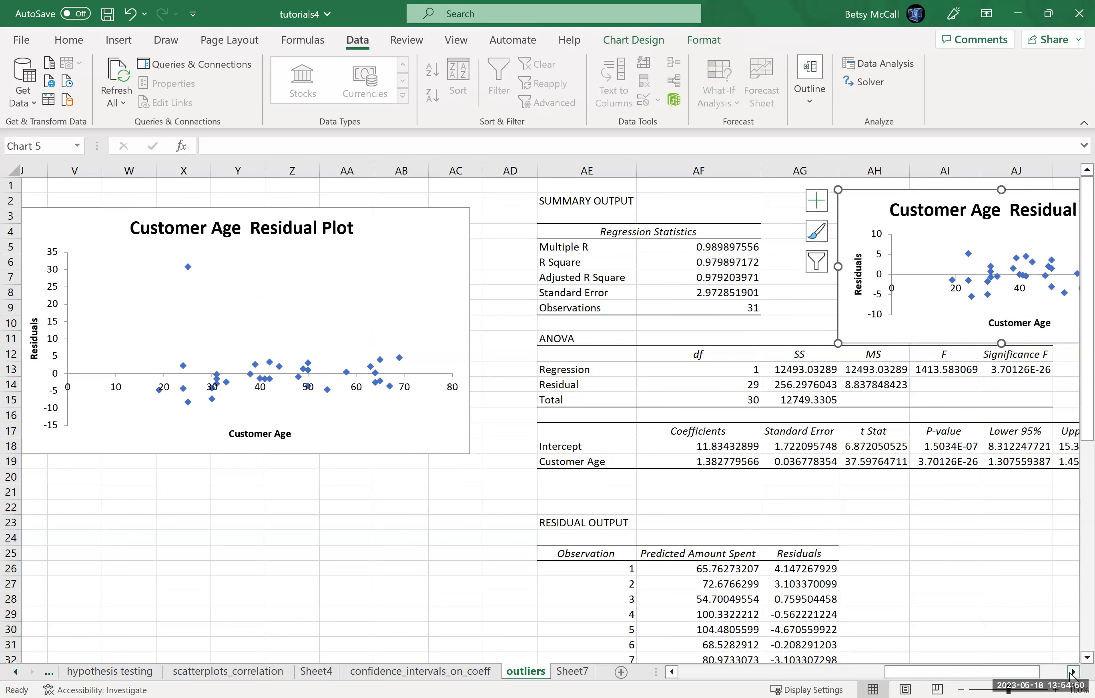
left_click(1072, 673)
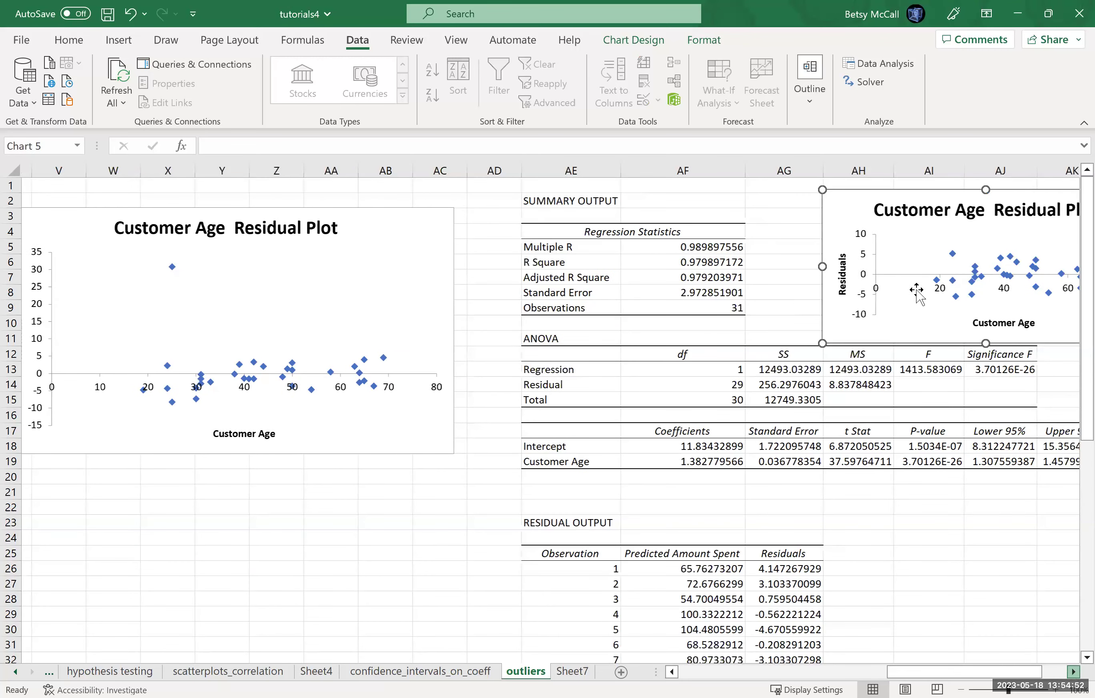
scroll(911, 294, "right", 3)
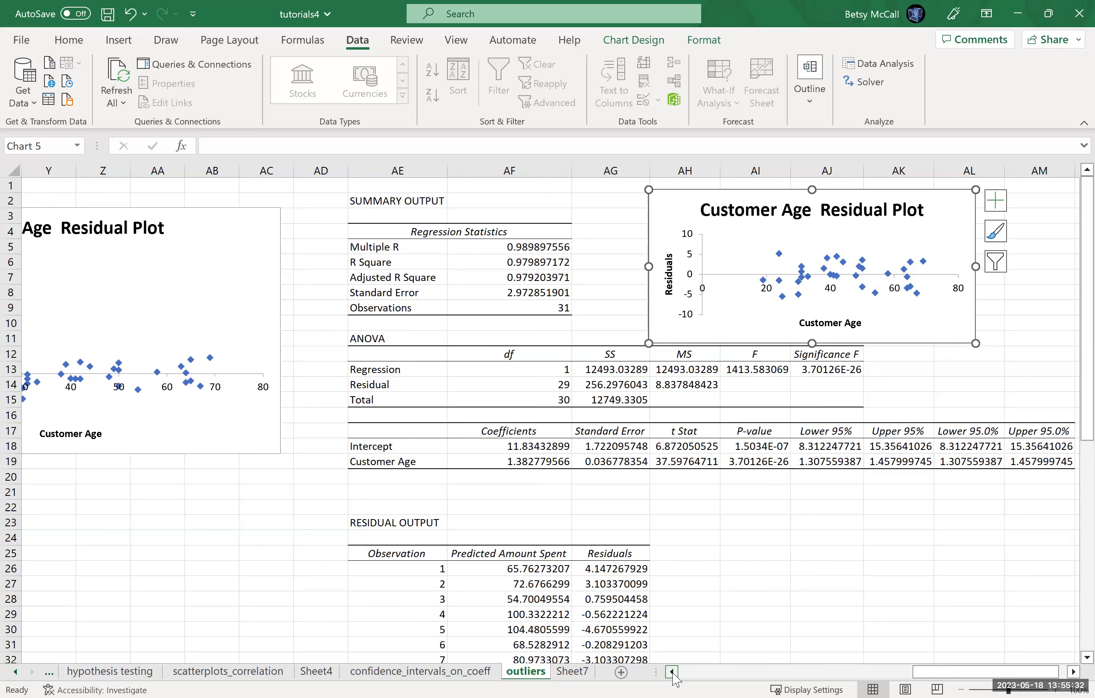
left_click_drag(671, 672, 670, 675)
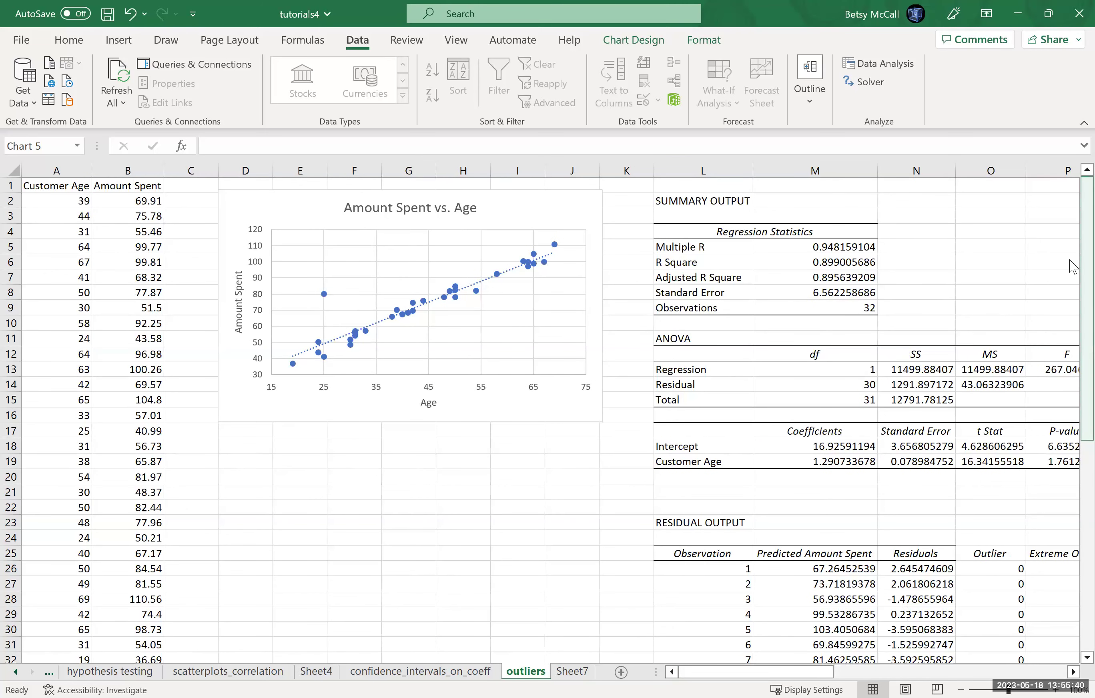
left_click_drag(1074, 324, 1072, 278)
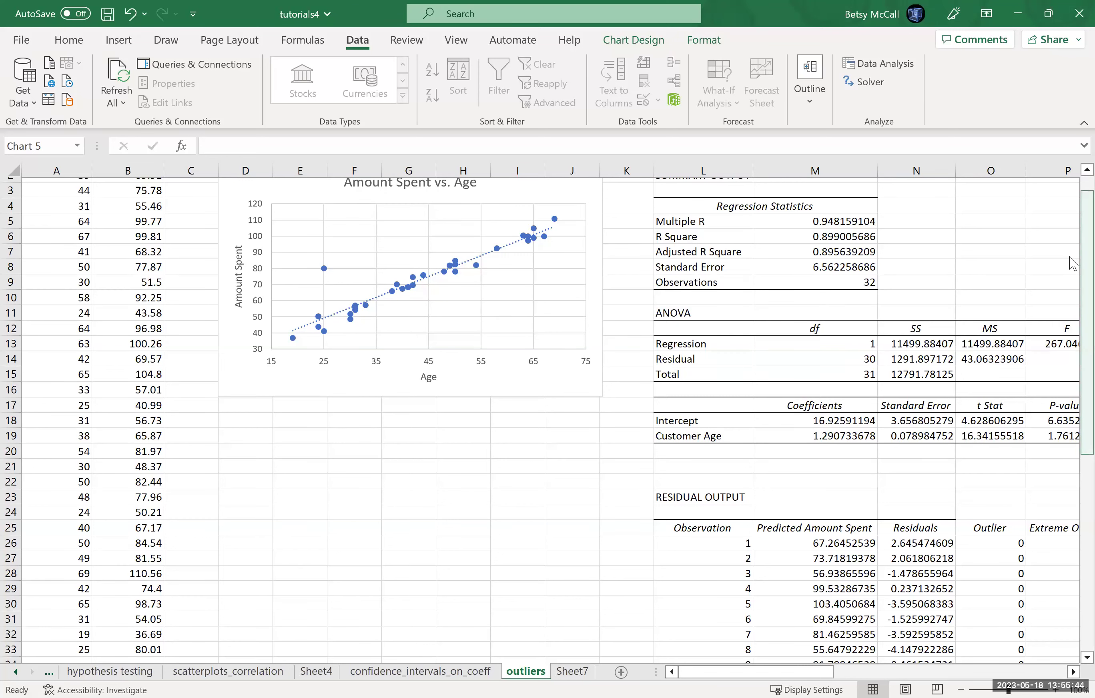
scroll(1074, 312, "down", 2)
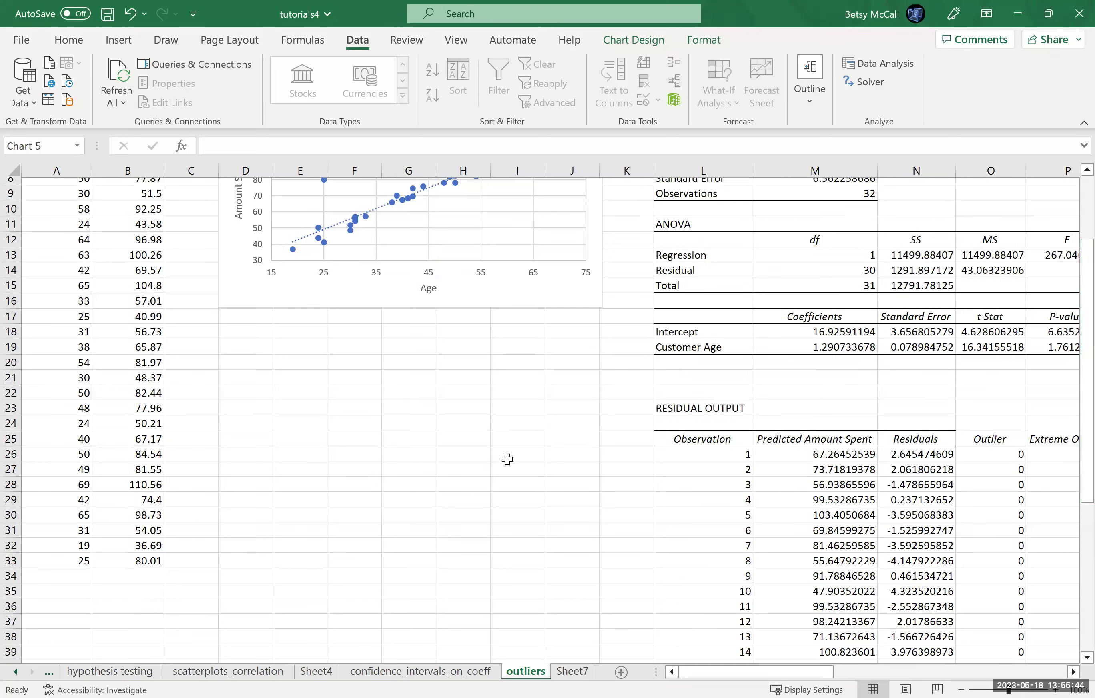
left_click(82, 564)
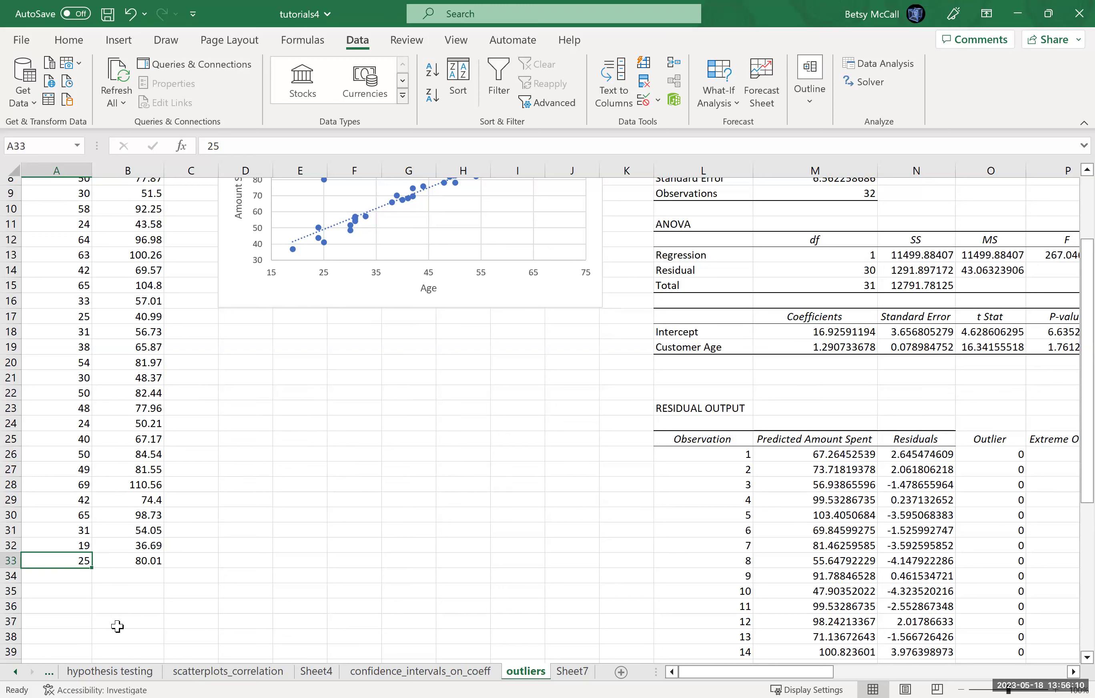
Change row 33 to age 116 in A33 and amount spent 170 in B33.
type("116")
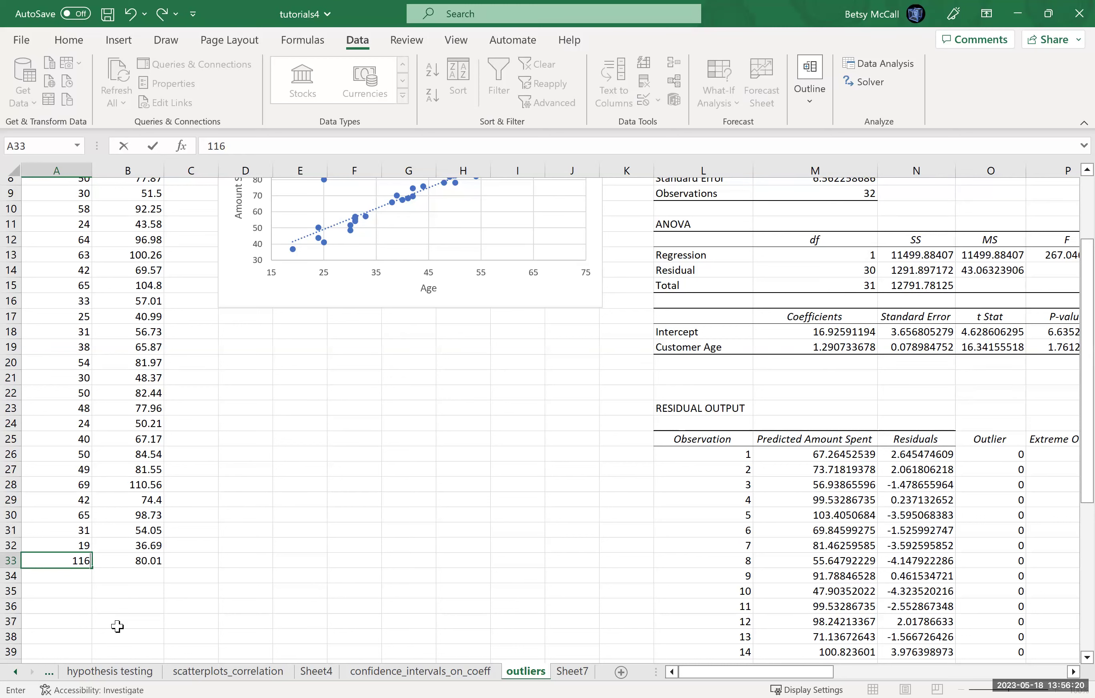
key("Tab")
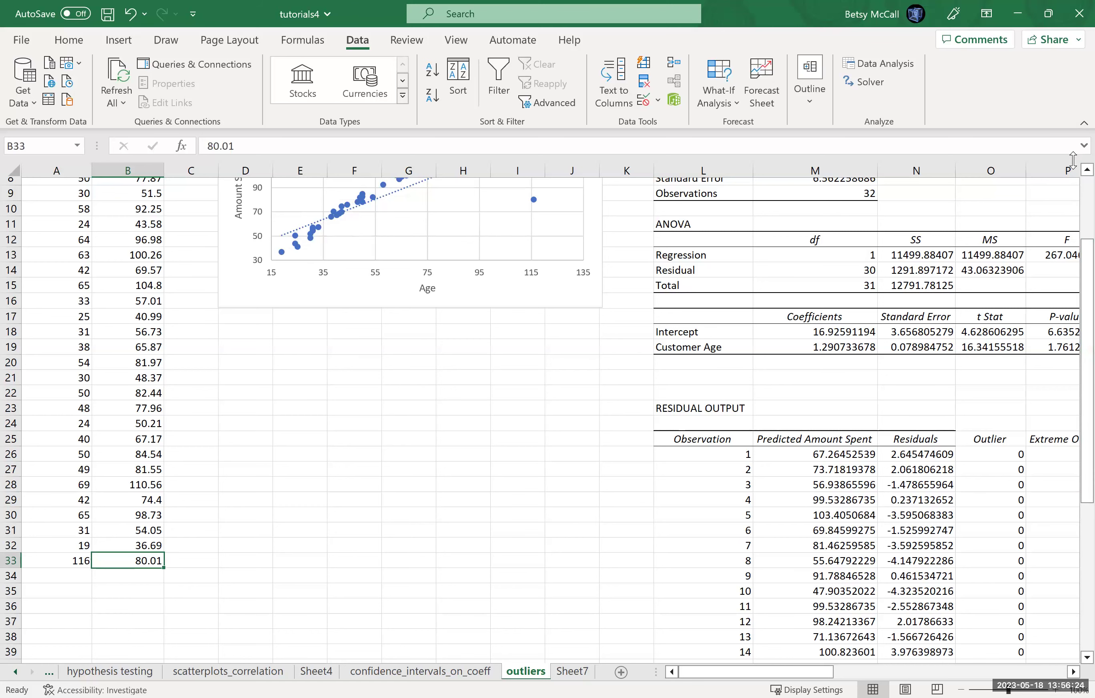
scroll(796, 233, "up", 2)
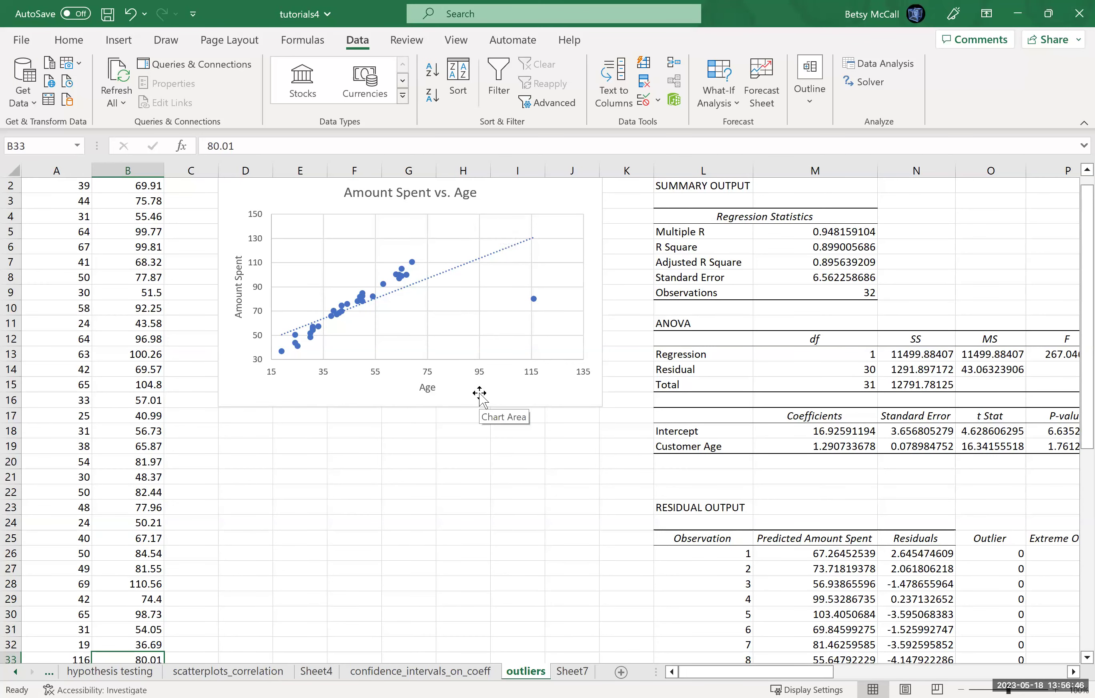
type("170")
key("Return")
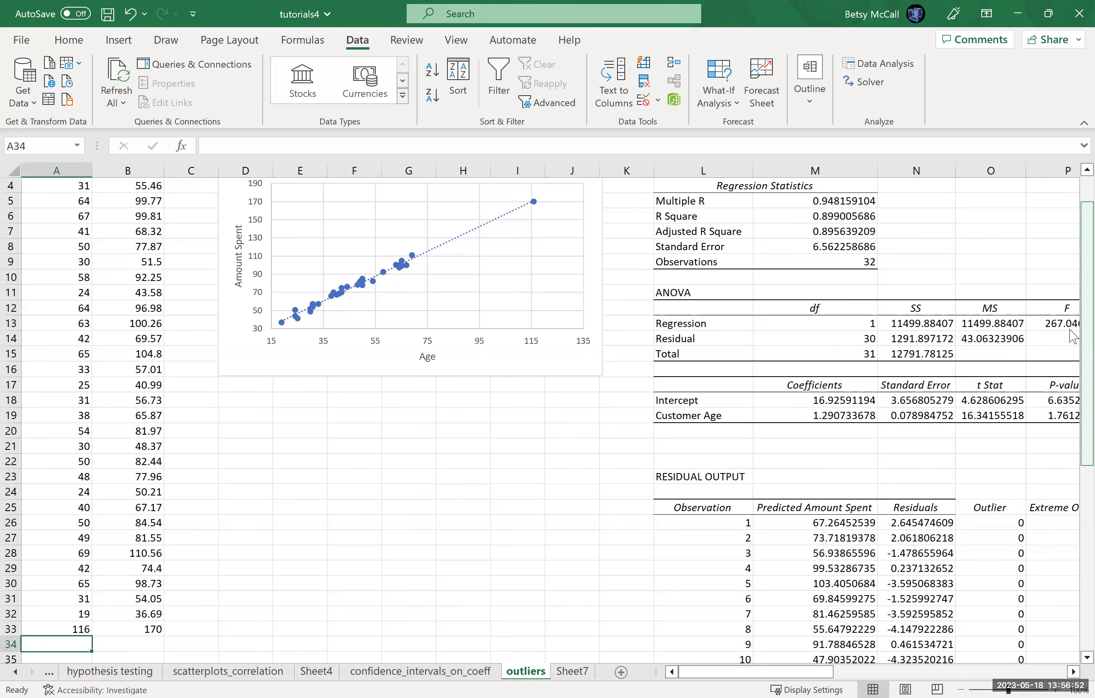
scroll(1074, 276, "up", 1)
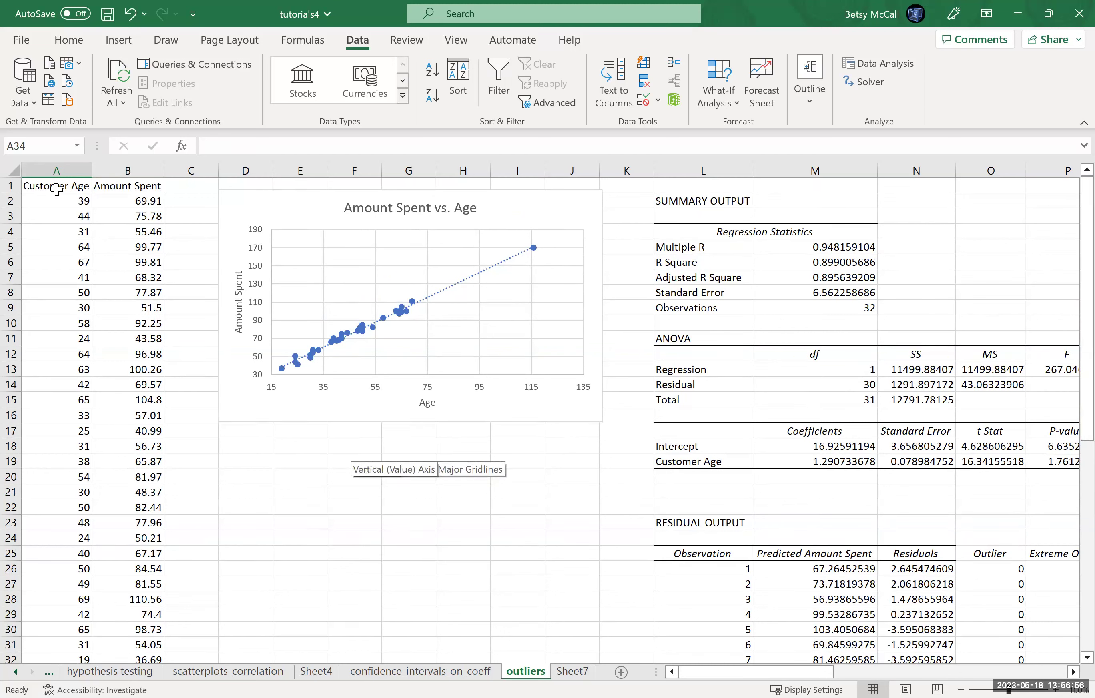
left_click_drag(53, 185, 124, 186)
Select A1:B32 and insert the recommended Scatter chart from Recommended Charts.
left_click(184, 659, "shift")
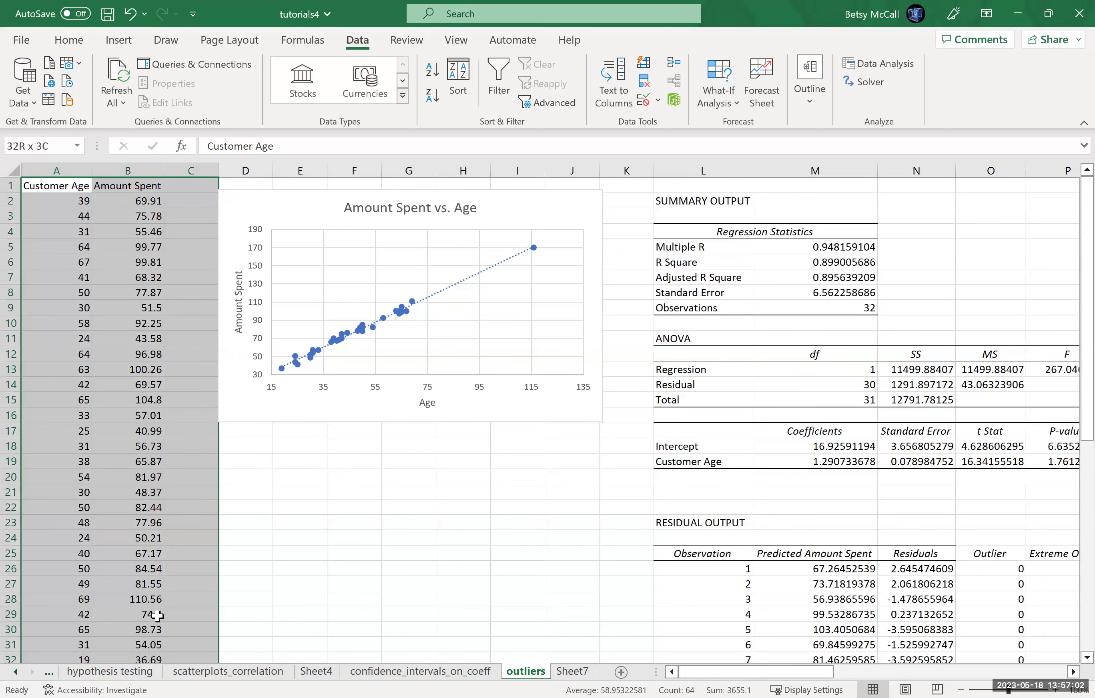
left_click_drag(157, 615, 154, 619)
left_click(118, 40)
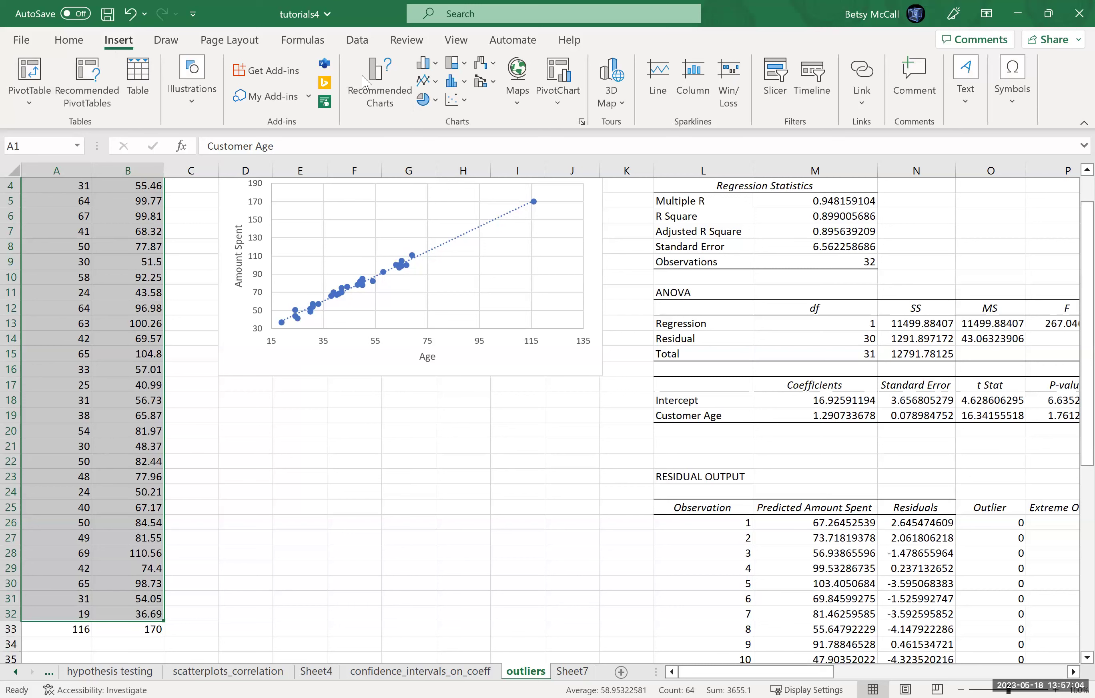
left_click(368, 85)
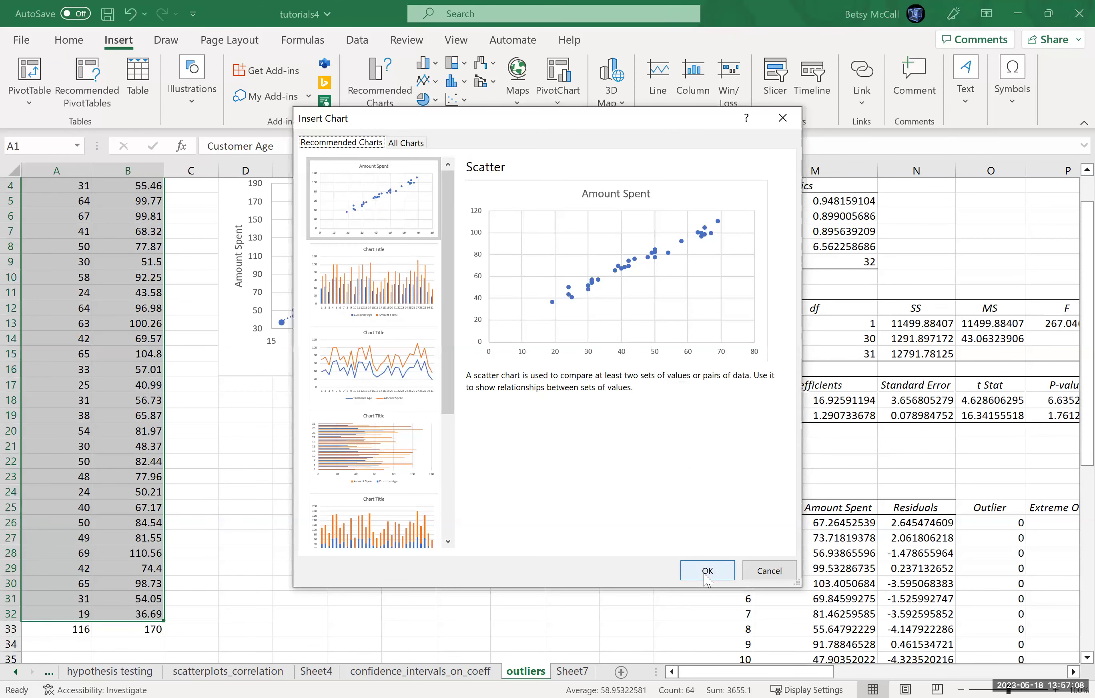
key("Return")
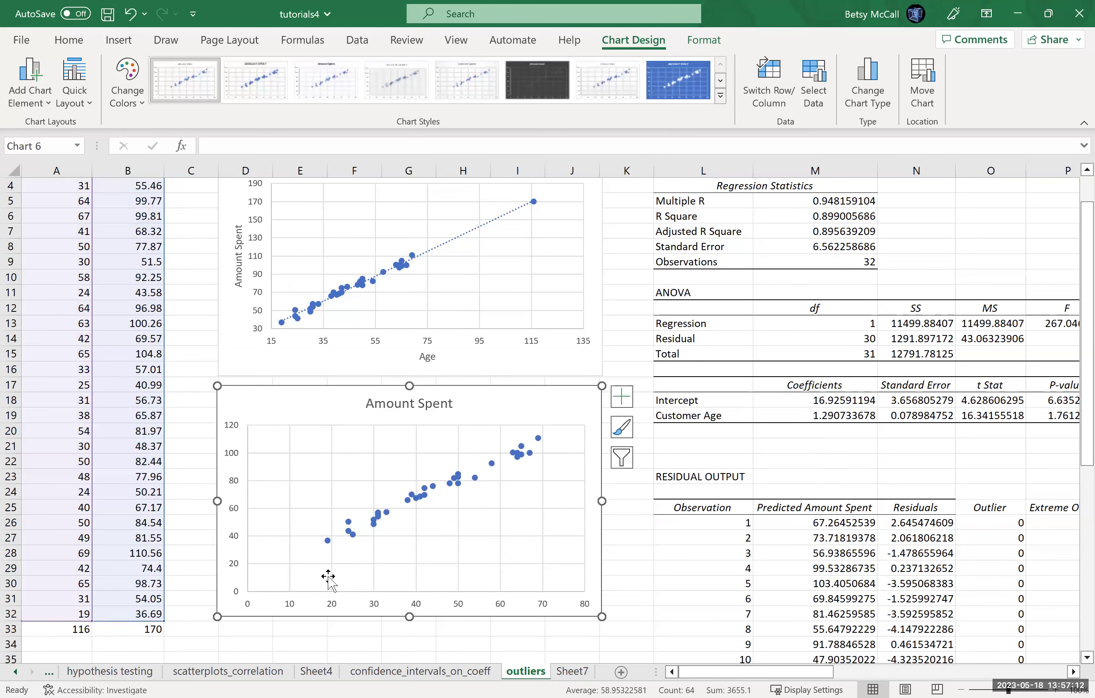
Set the lower chart's horizontal axis bounds to minimum 15 and maximum 135.
double_click(290, 609)
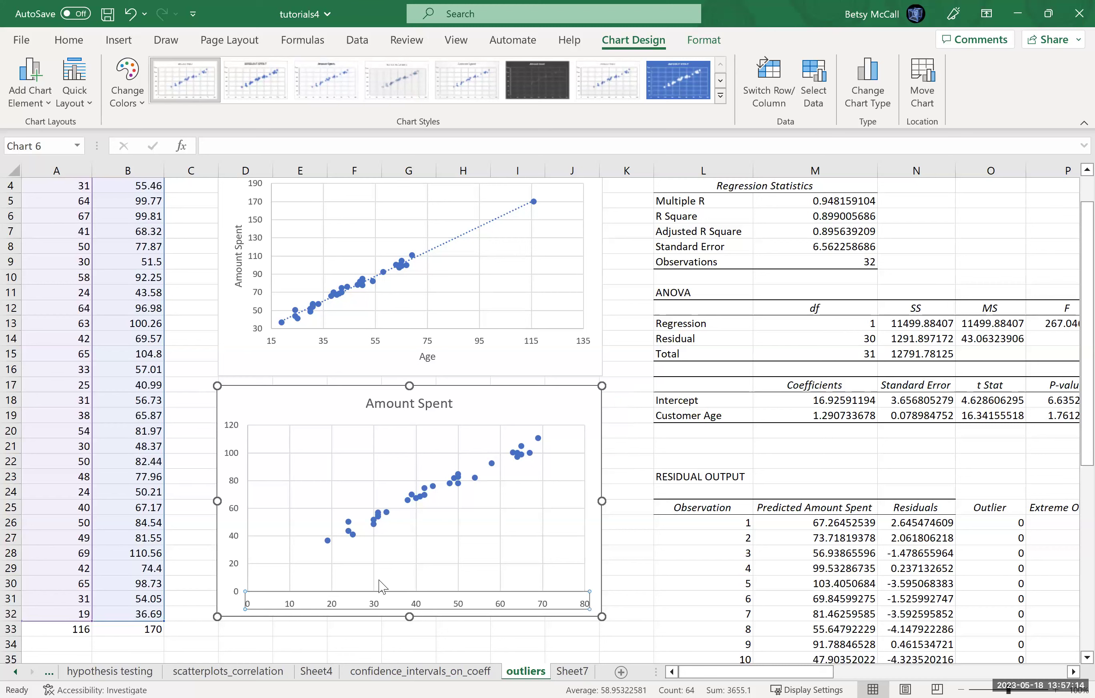
left_click(1019, 312)
key("BackSpace")
key("BackSpace")
key("BackSpace")
type("15")
key("Return")
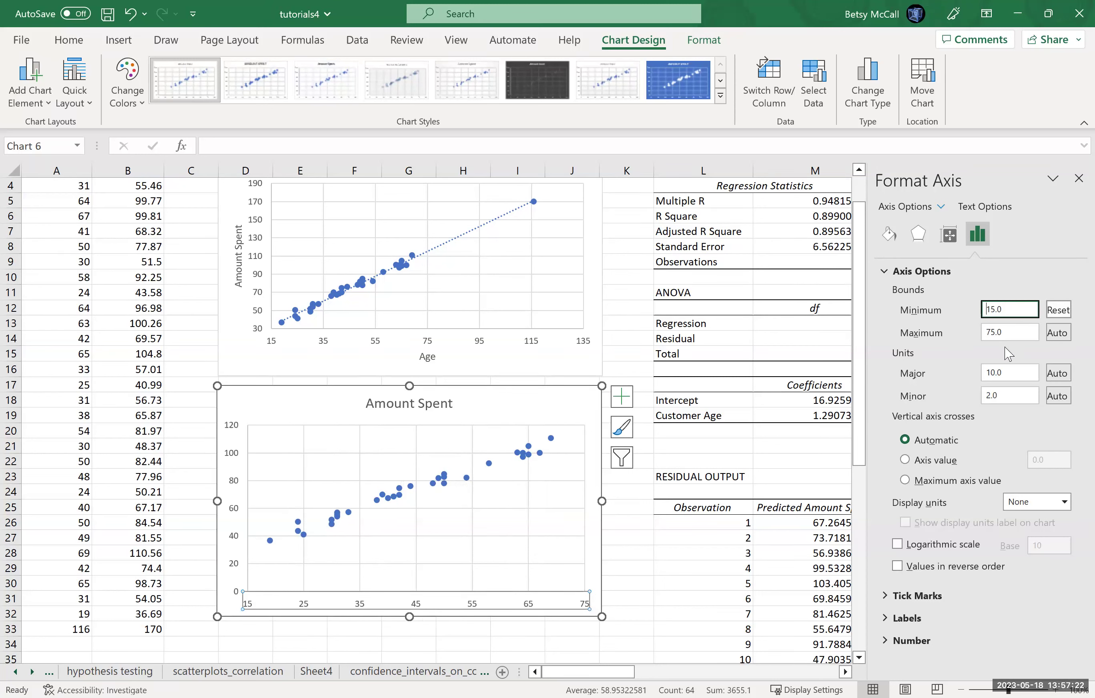
left_click(1005, 333)
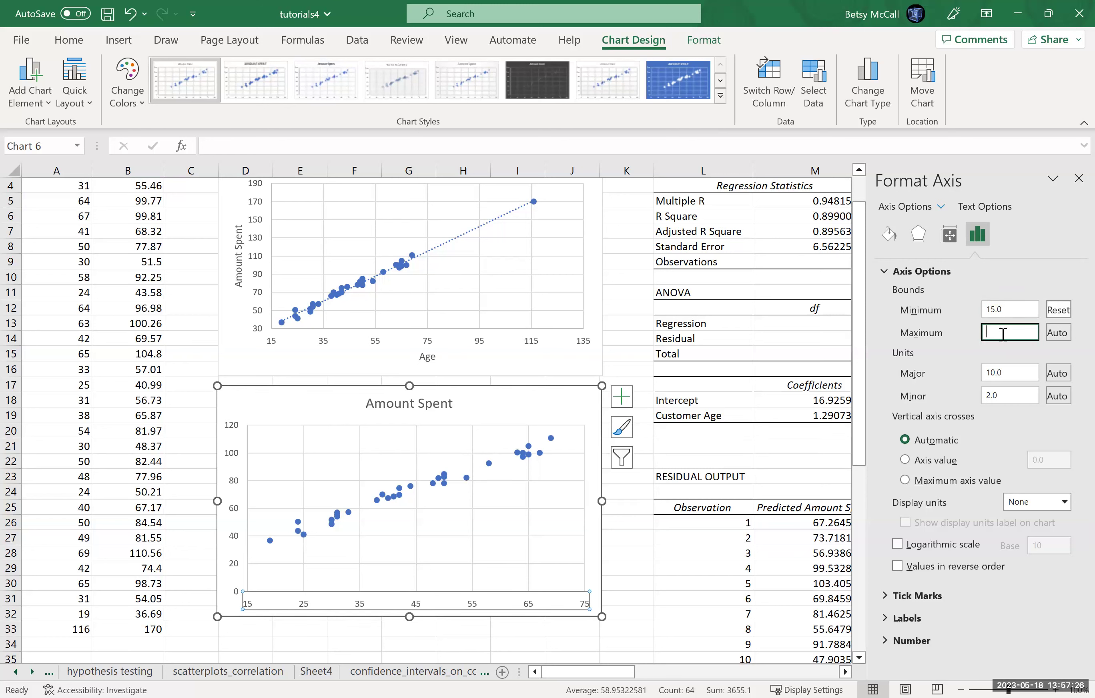
type("135")
key("Return")
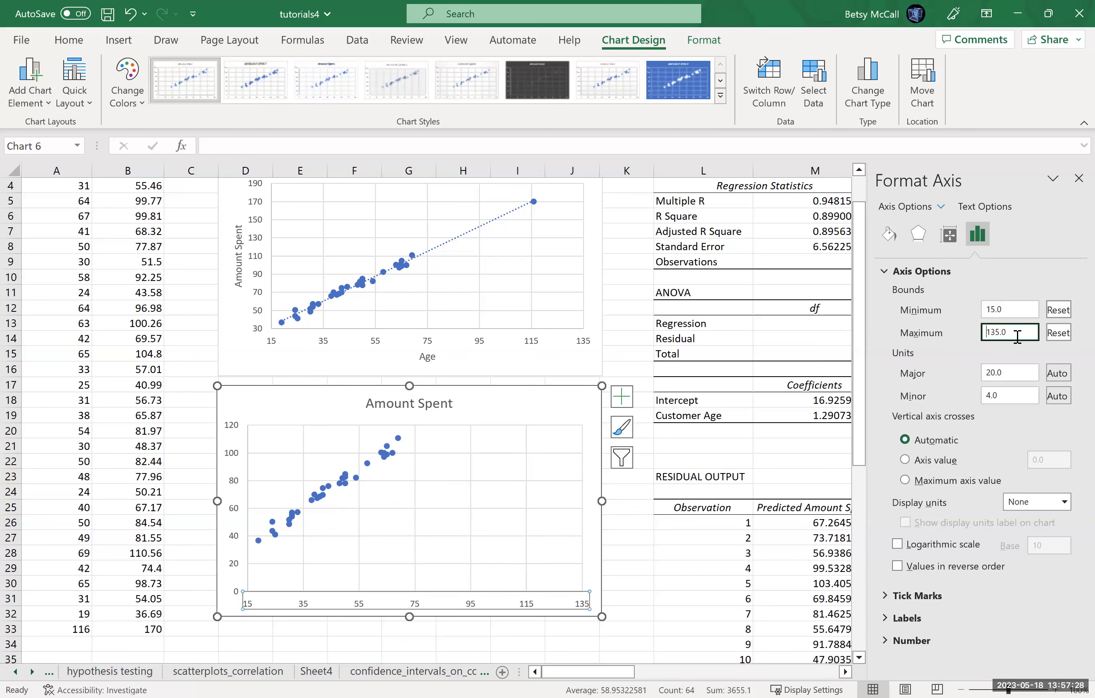
Set the lower chart's vertical axis bounds to minimum 30 and maximum 190.
left_click(234, 571)
left_click(1006, 309)
left_click(1007, 309)
type("30")
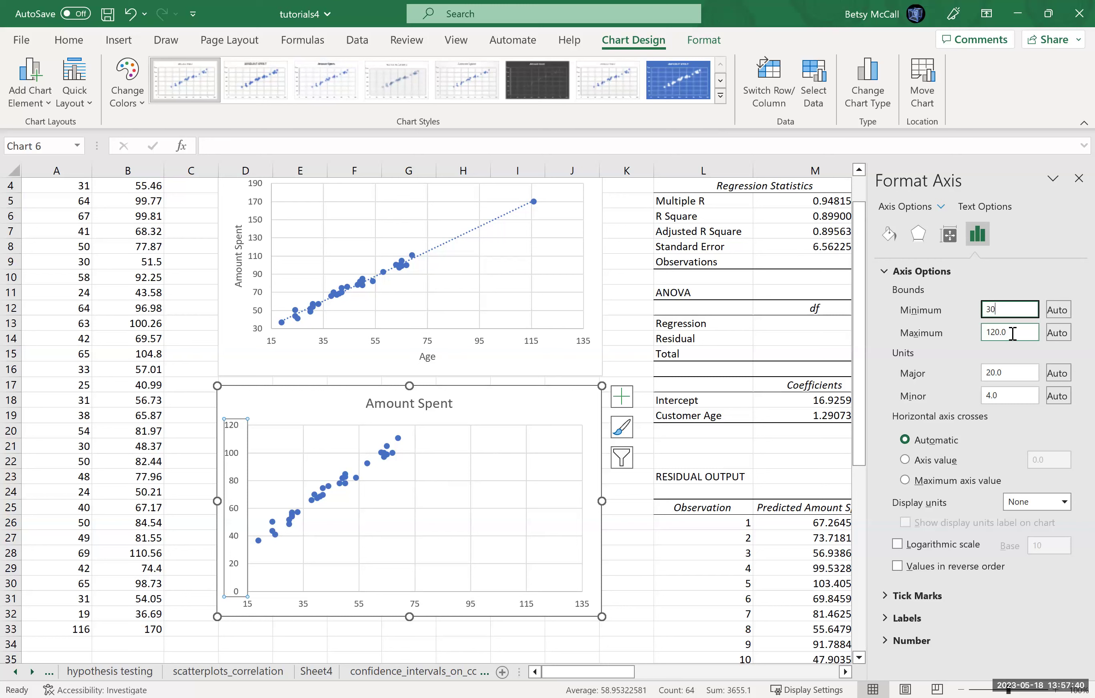
left_click(1012, 333)
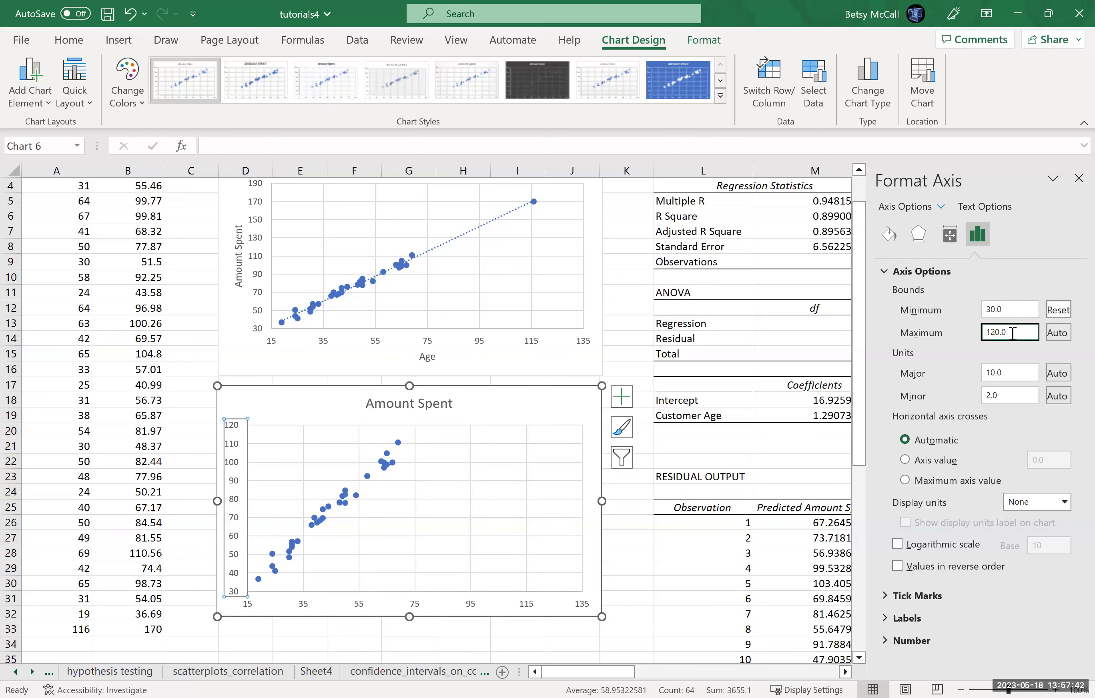
key("BackSpace")
type("90")
key("Return")
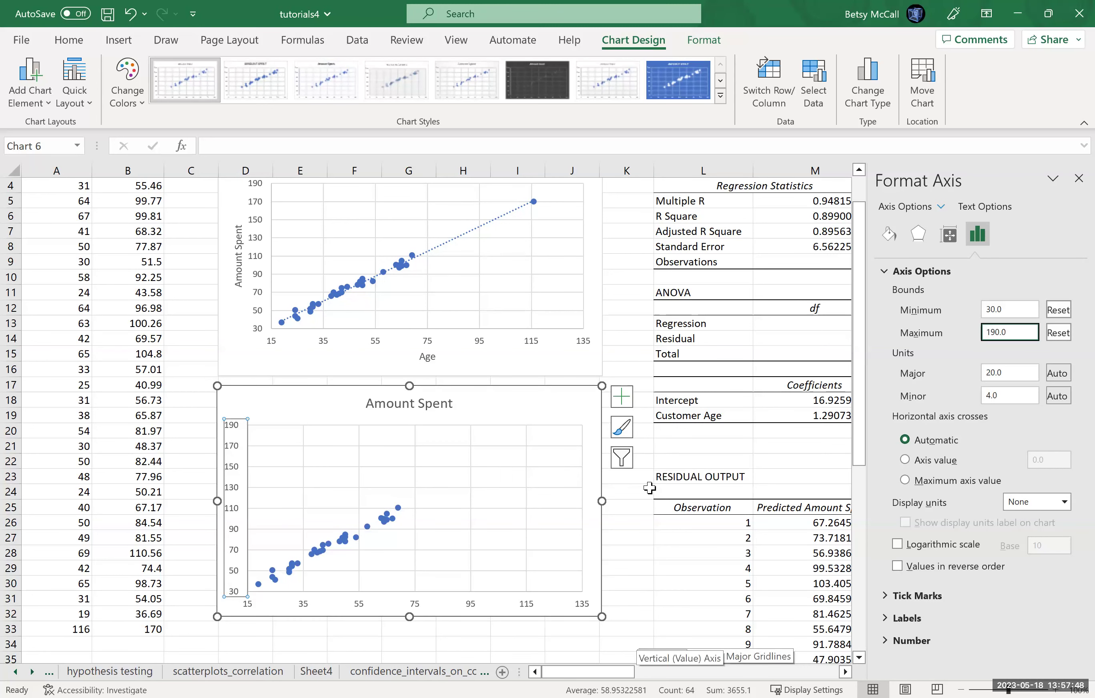
key("Escape")
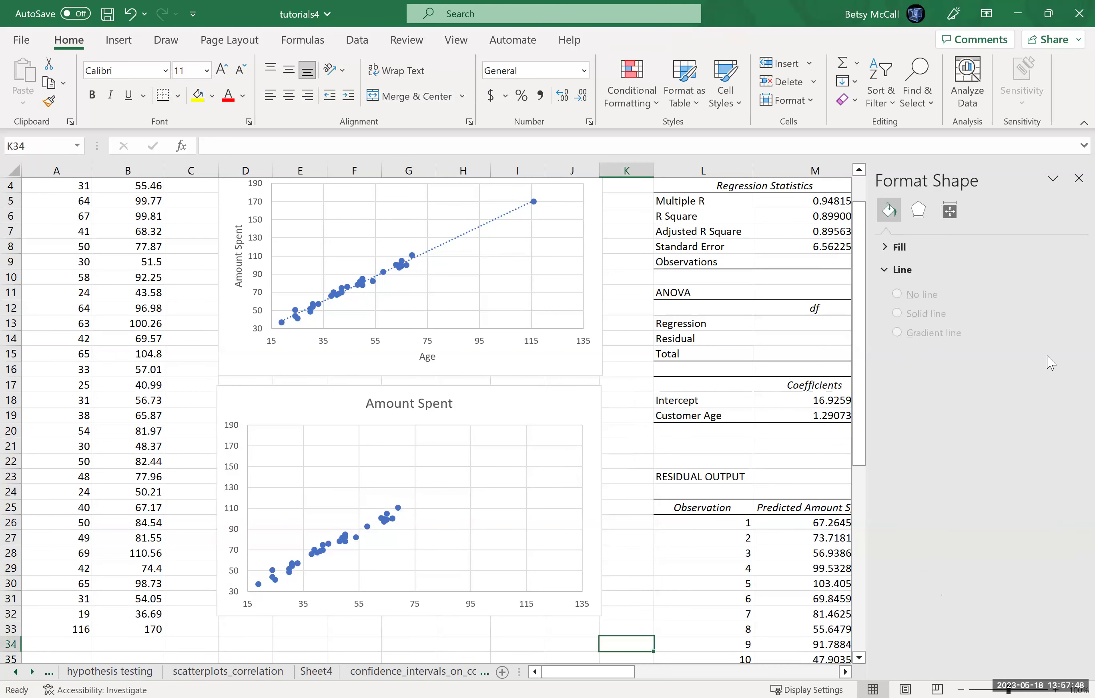
Add a trendline to the lower chart's series showing its equation and R-squared value.
left_click(1077, 178)
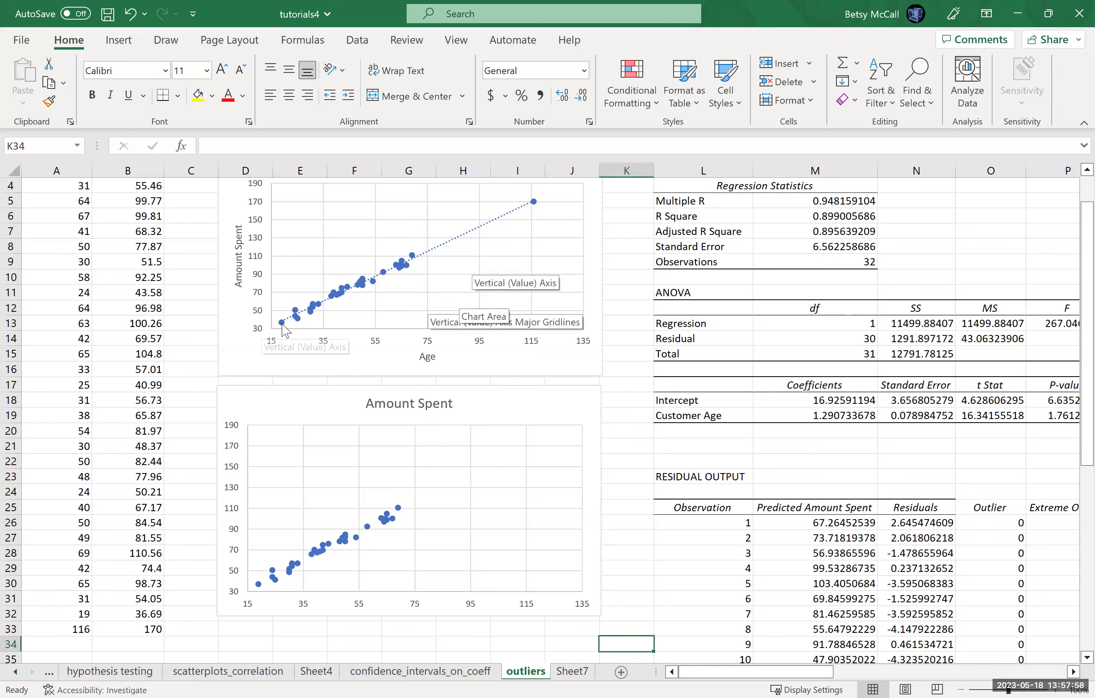
left_click(399, 507)
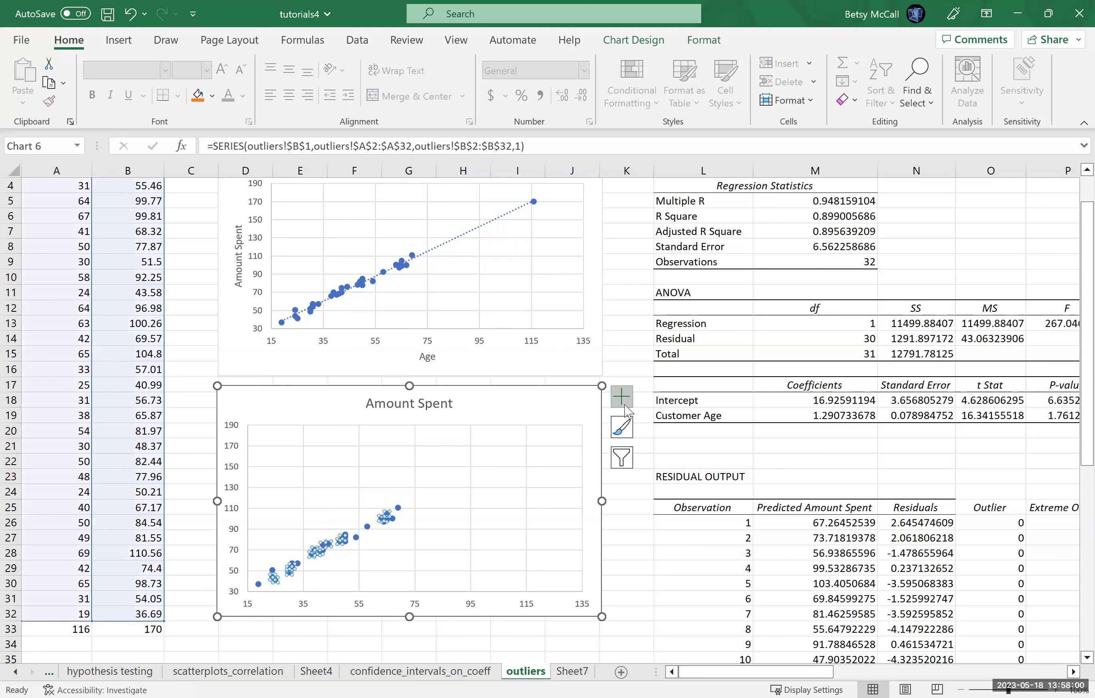
left_click(625, 407)
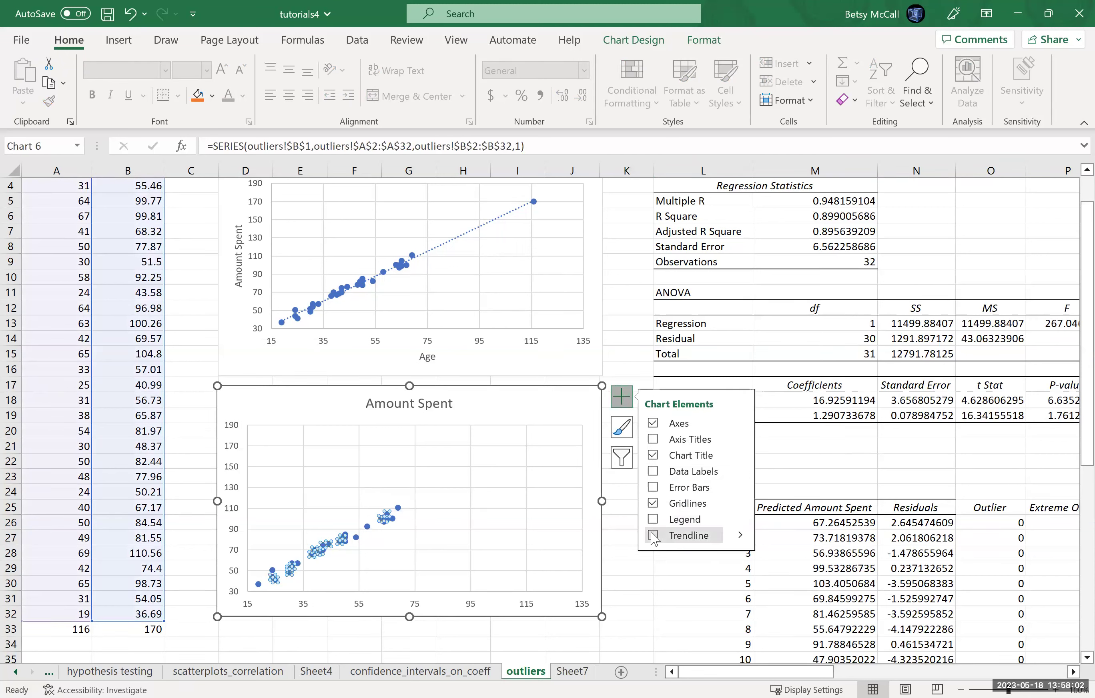
left_click(741, 535)
left_click(692, 556)
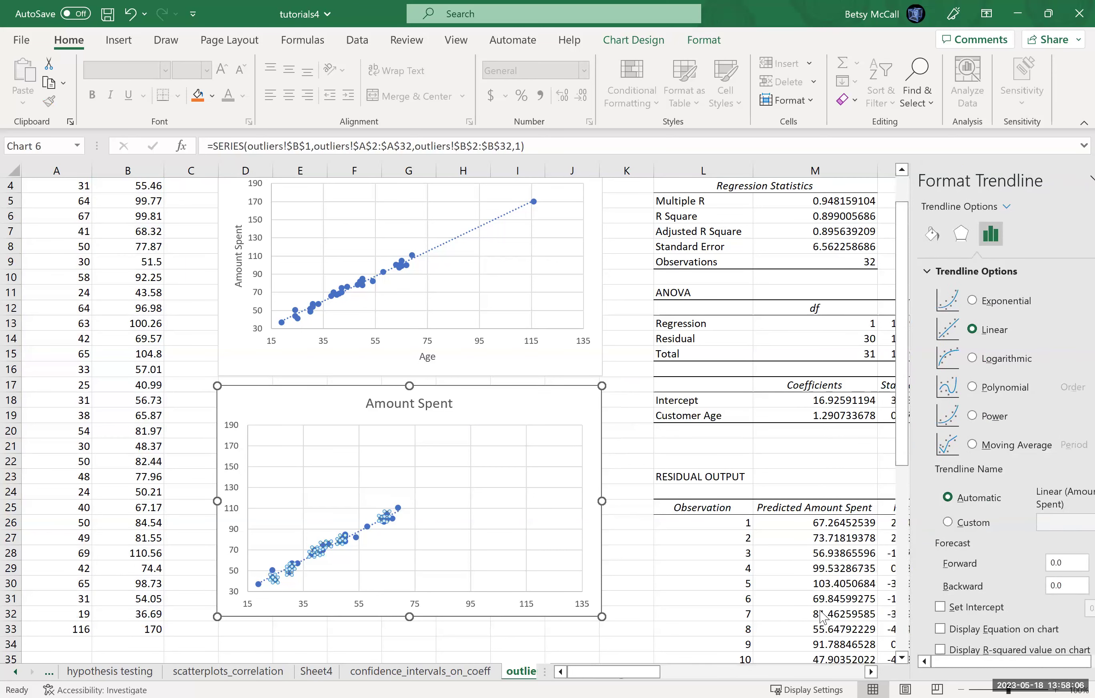
left_click(898, 630)
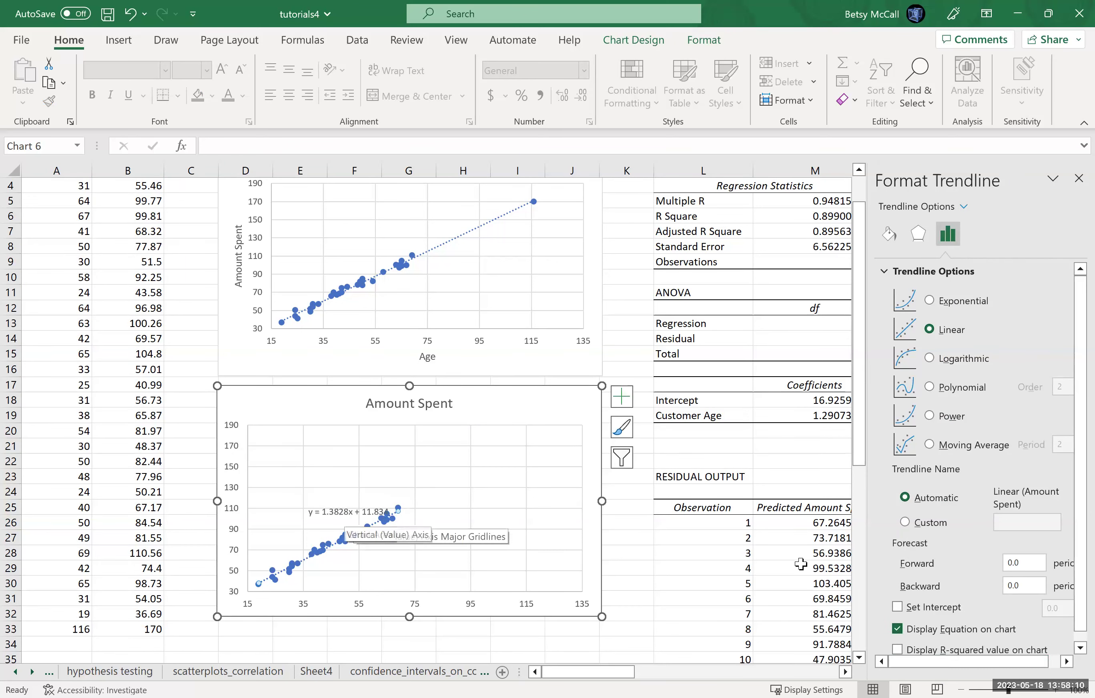
left_click(898, 650)
Move the y = 1.3828x + 11.834, R² = 0.9799 label beside the lower chart's title.
left_click(364, 504)
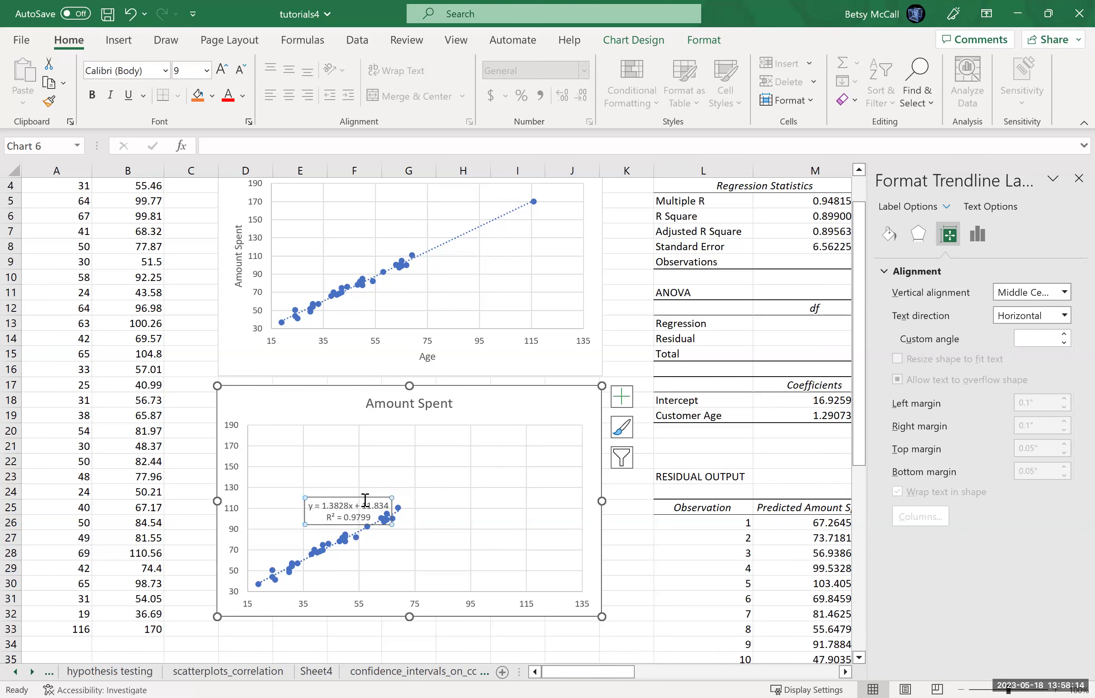
left_click_drag(365, 498, 539, 392)
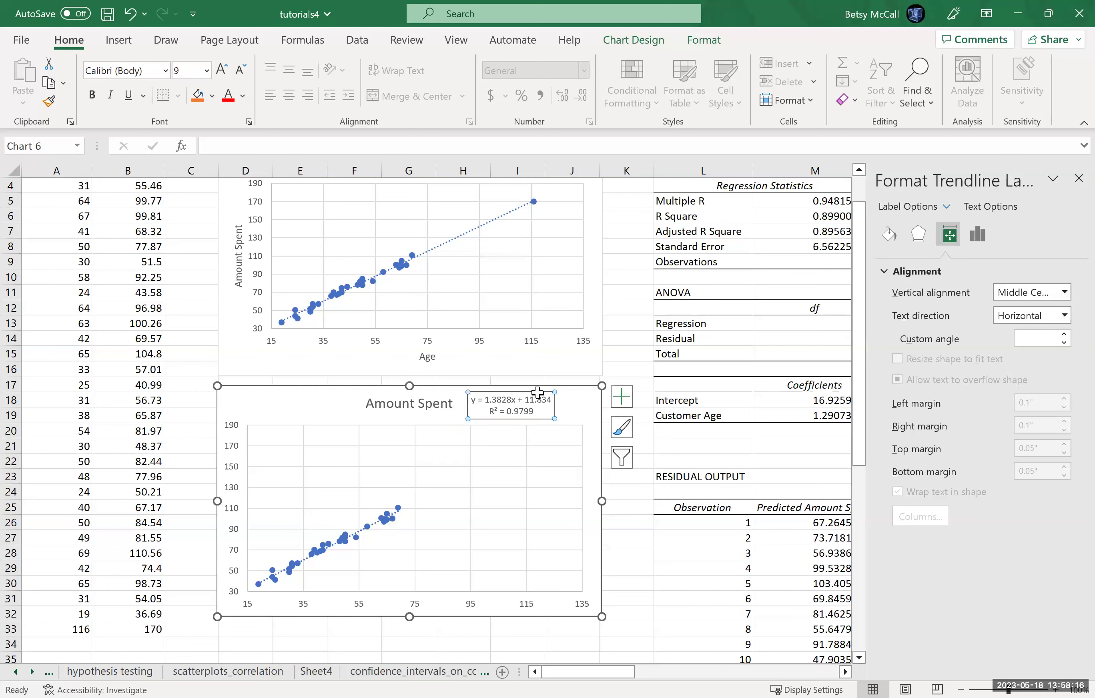
left_click(1078, 179)
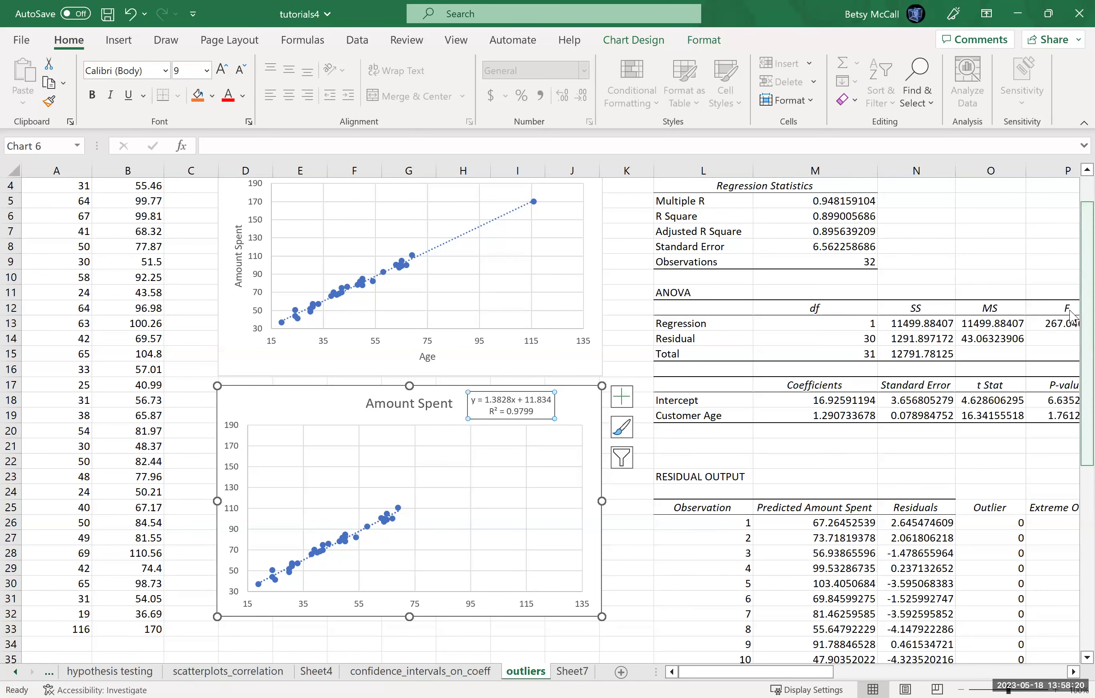
scroll(1037, 238, "up", 1)
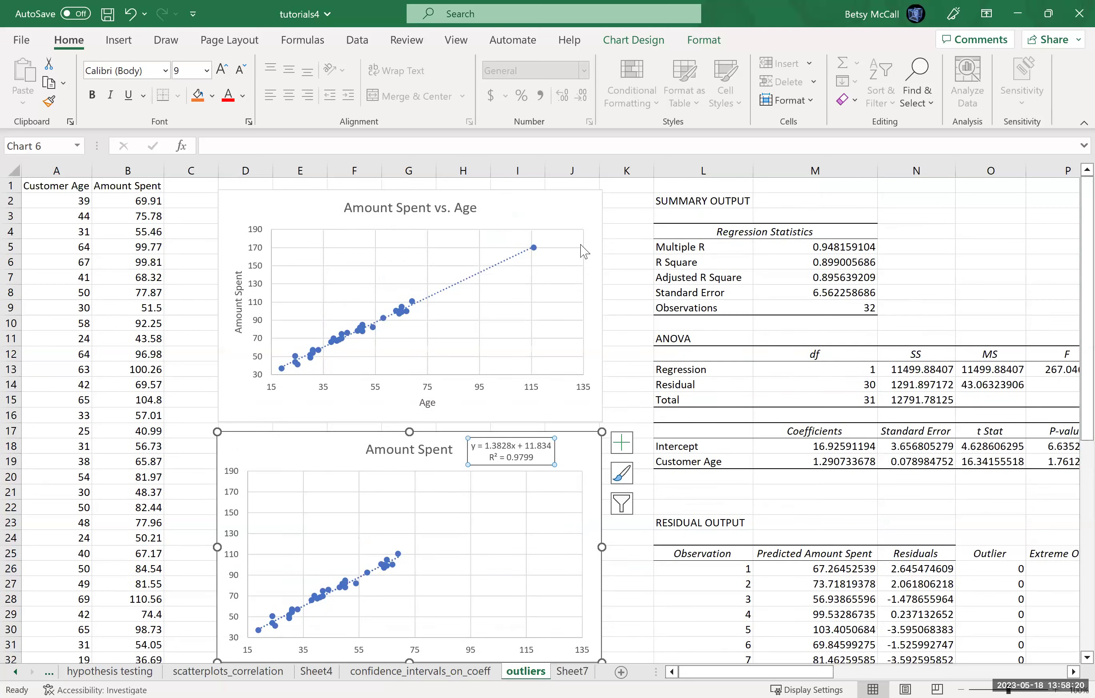
Display the top trendline's y = 1.3693x + 12.395 and R² = 0.9881, placed at upper right.
left_click(626, 207)
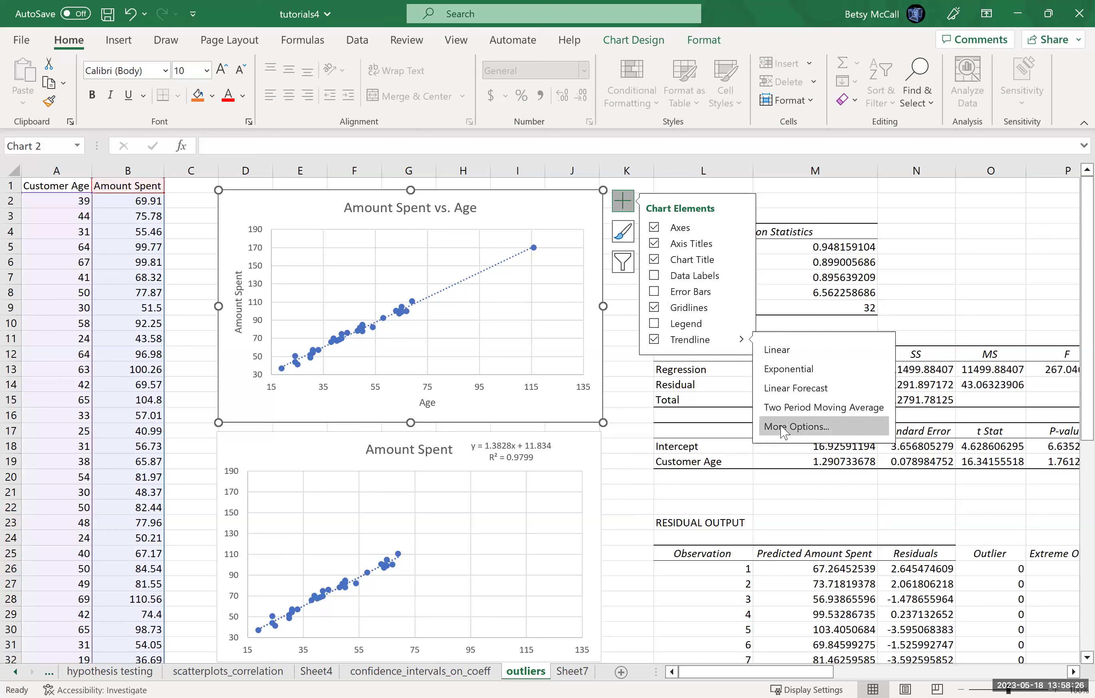
left_click(784, 428)
left_click(898, 630)
left_click(897, 649)
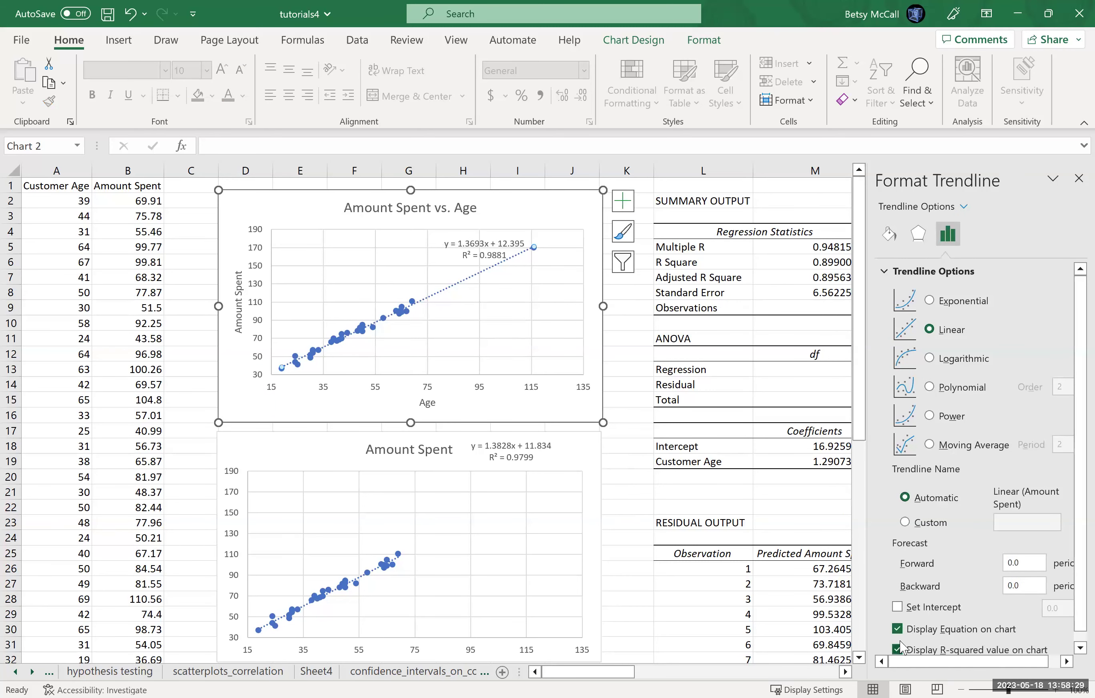
left_click(1077, 181)
left_click(485, 240)
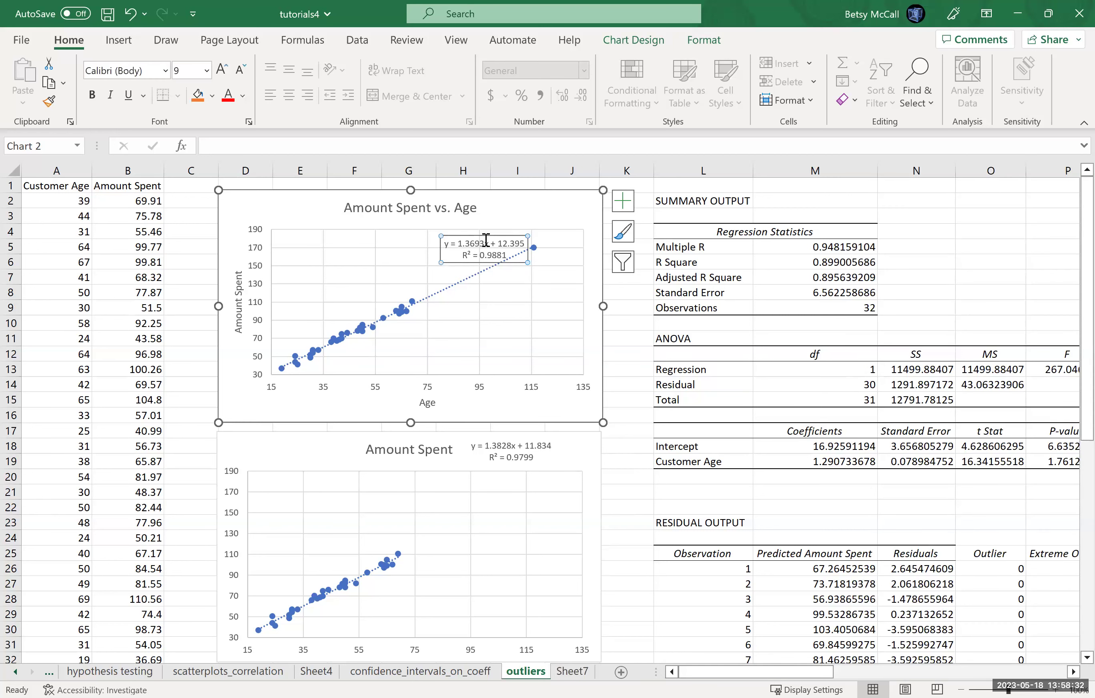
left_click_drag(499, 231, 546, 191)
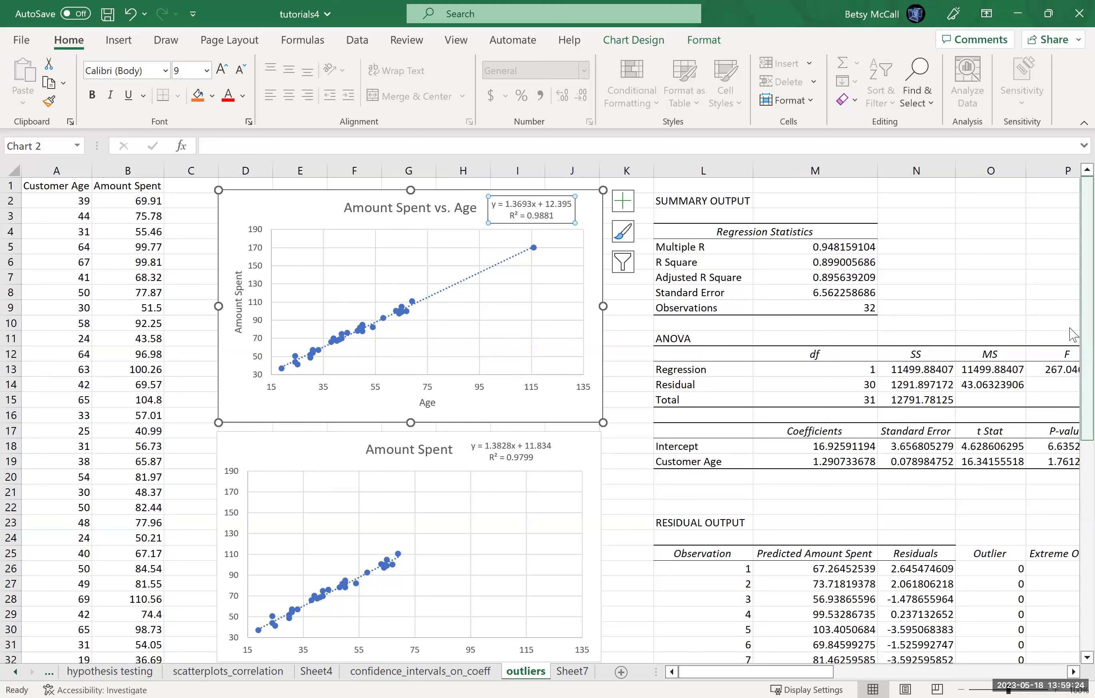
scroll(1074, 335, "down", 1)
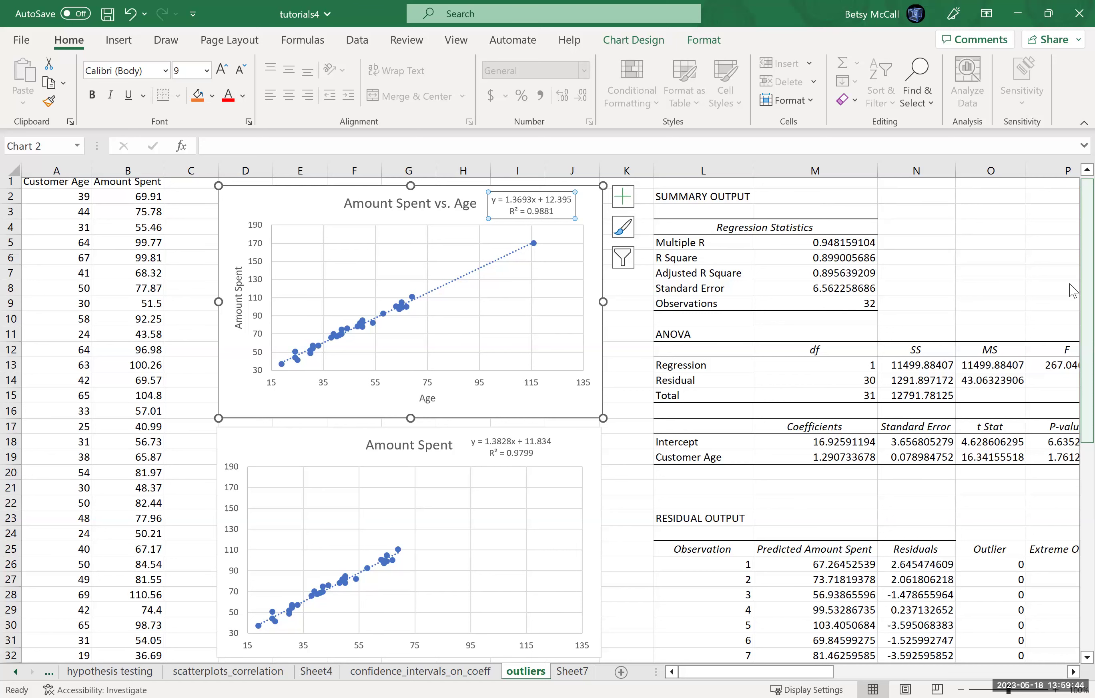
left_click_drag(1072, 297, 1072, 319)
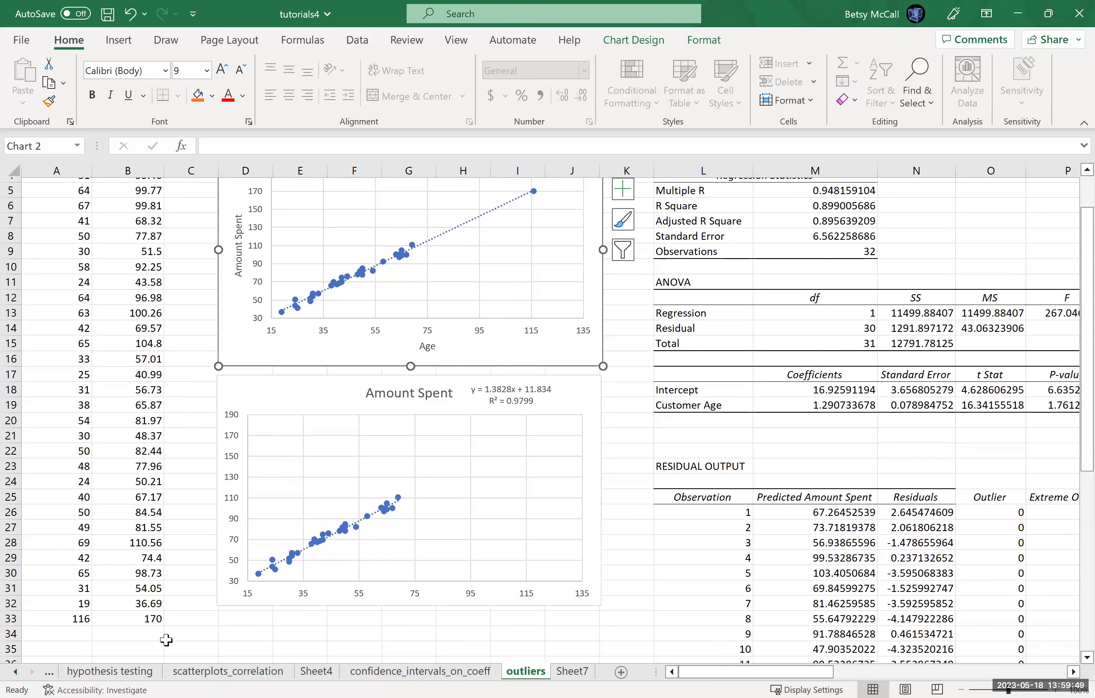
Change B33 to 80 and check the top chart's new fit, R² = 0.6134.
left_click(153, 621)
type("80")
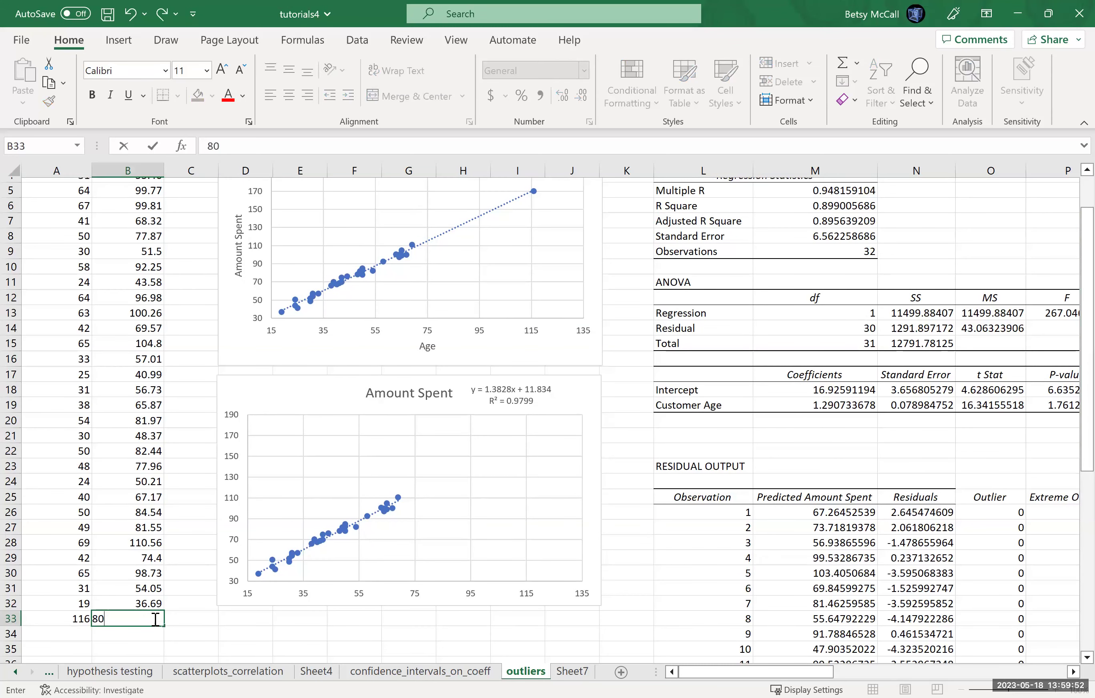
key("Return")
left_click_drag(1072, 467, 1072, 433)
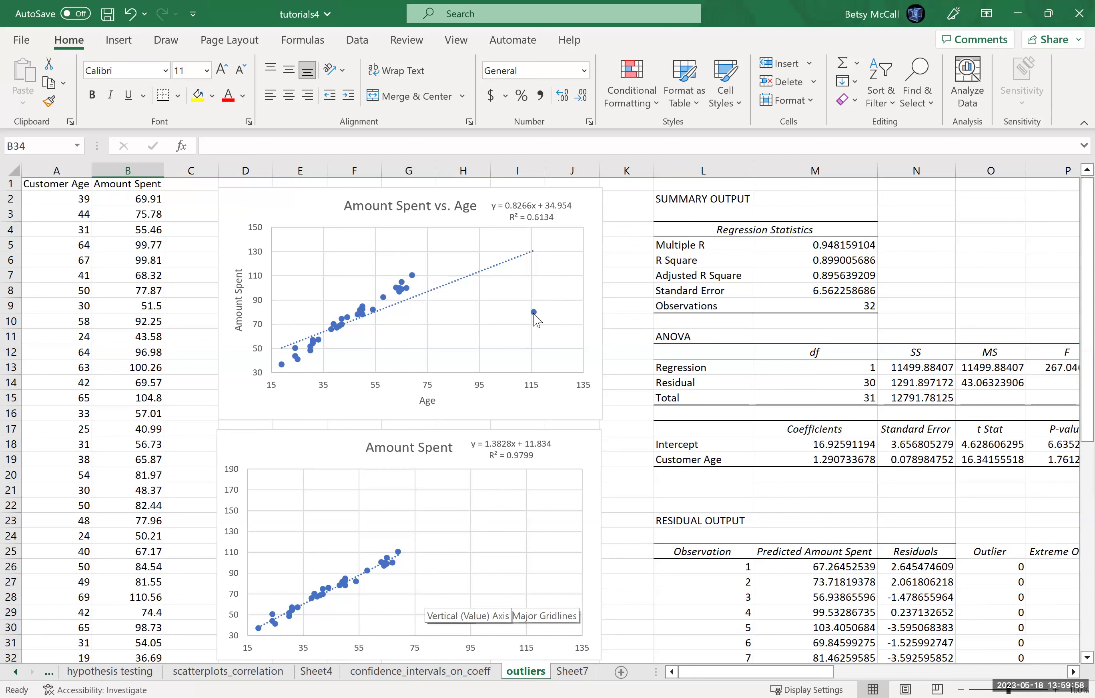
mouse_move(537, 314)
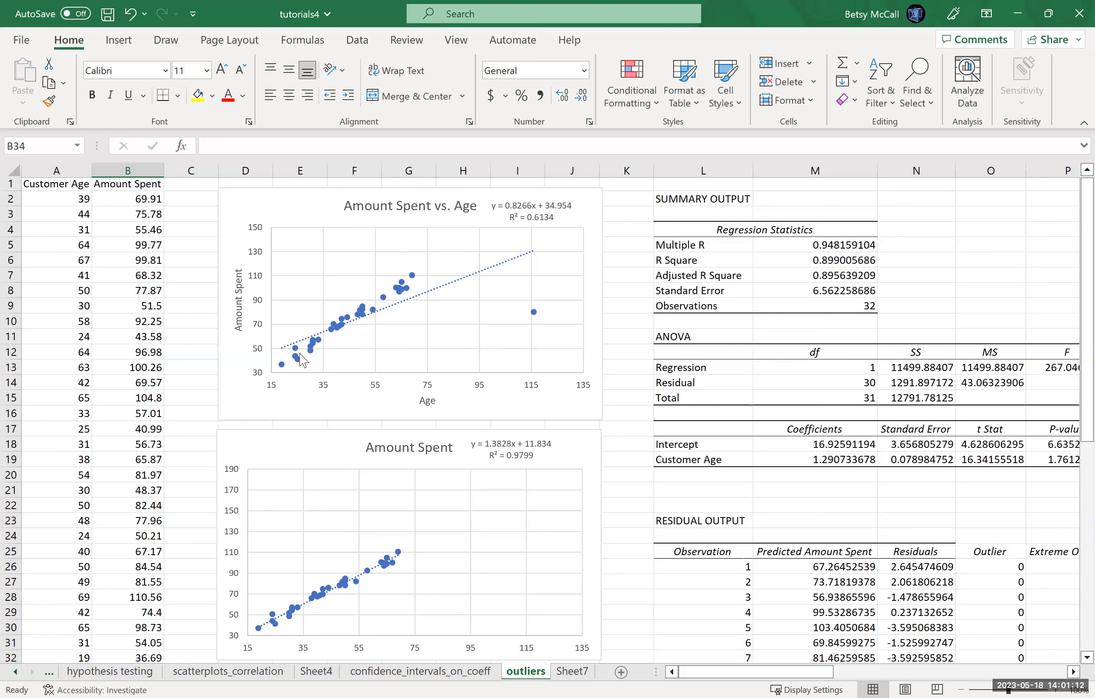
mouse_move(301, 360)
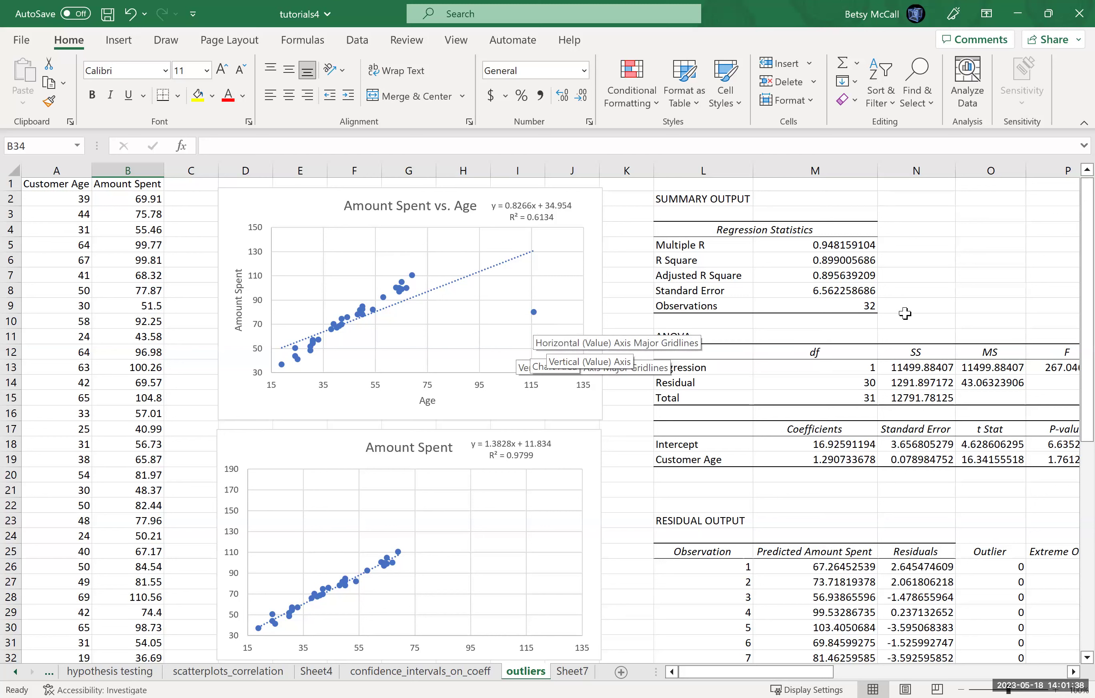
Set B33 back to 170 and return to the charts at the top.
scroll(158, 536, "down", 3)
left_click(157, 534)
type("170")
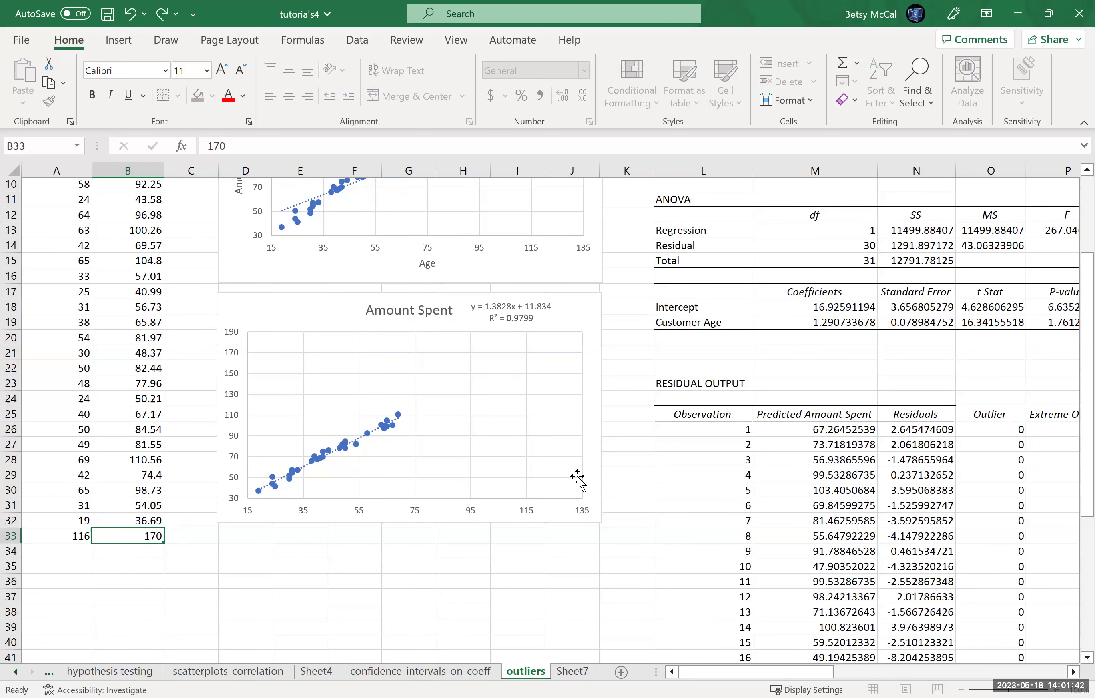
key("Return")
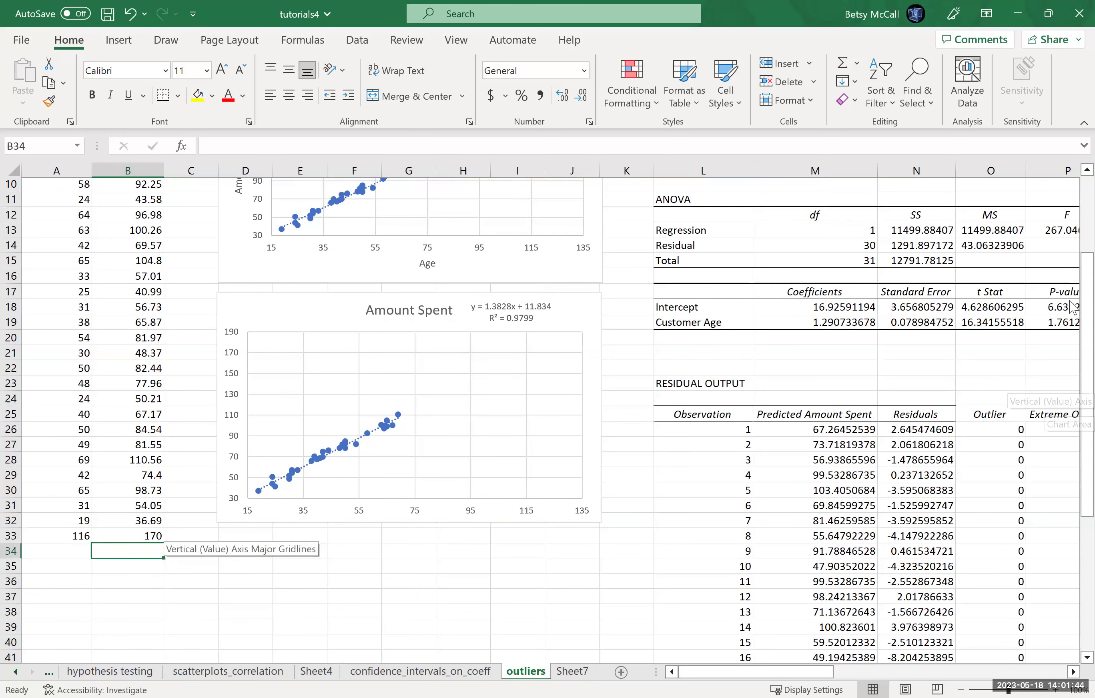
scroll(289, 395, "up", 3)
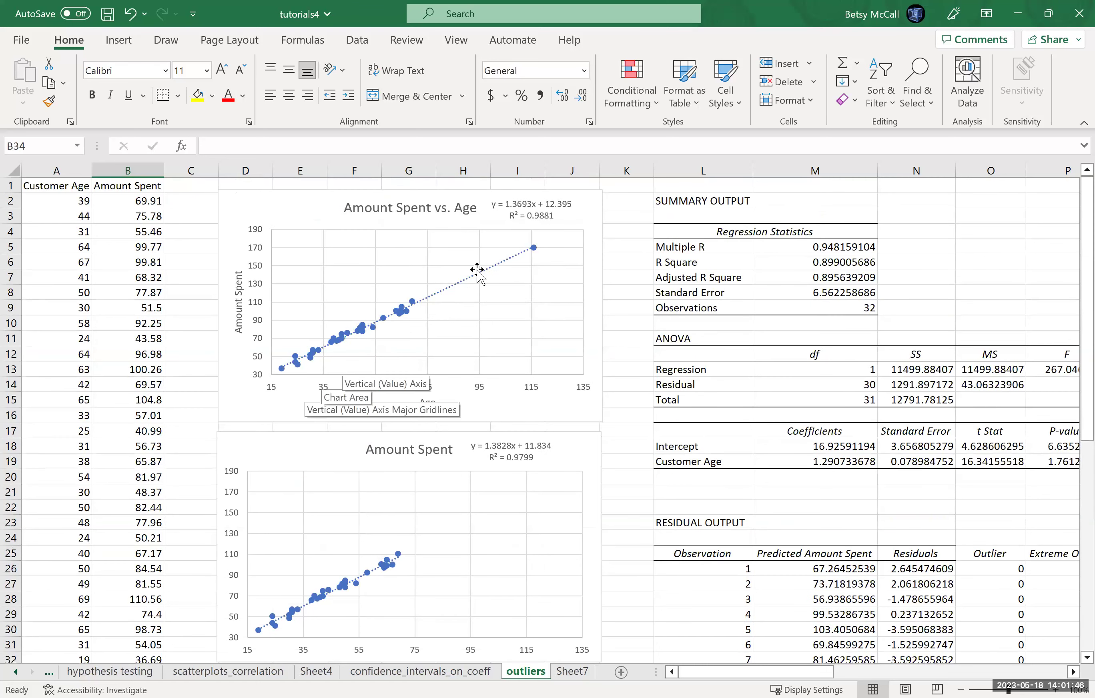